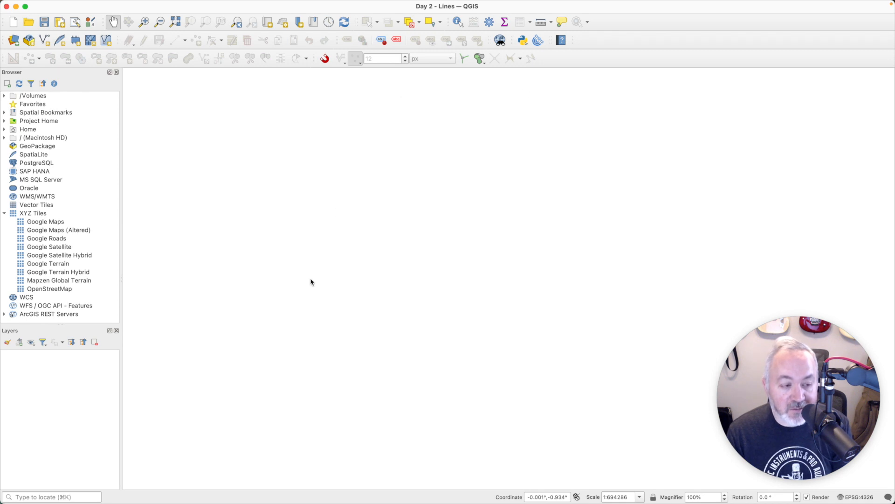
Step: Add the OpenStreetMap XYZ basemap and zoom the map to the continental United States
double_click(50, 289)
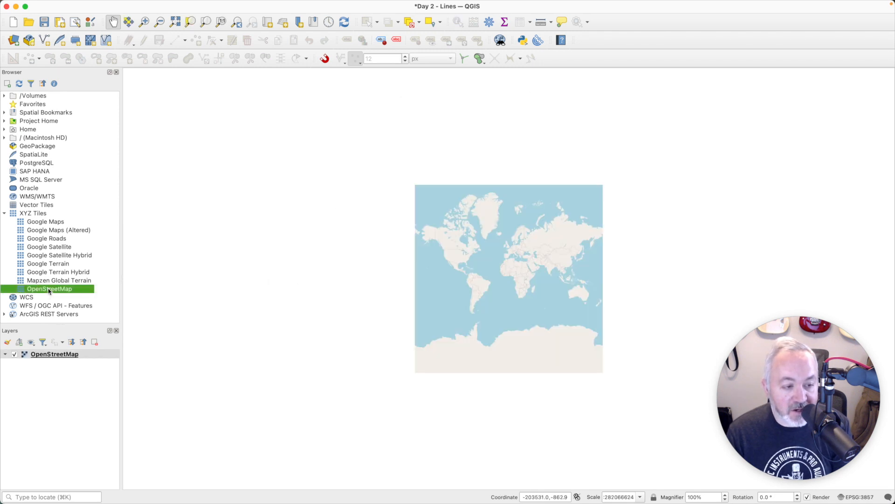
left_click(144, 22)
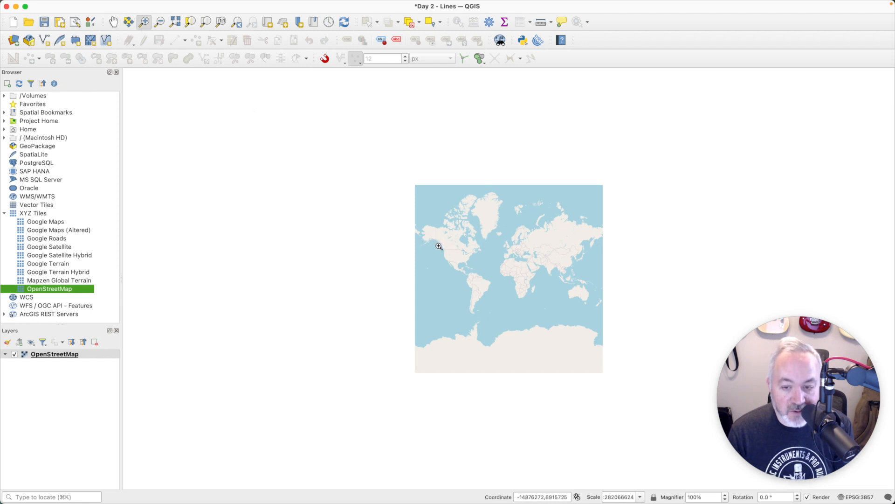
left_click_drag(439, 245, 480, 269)
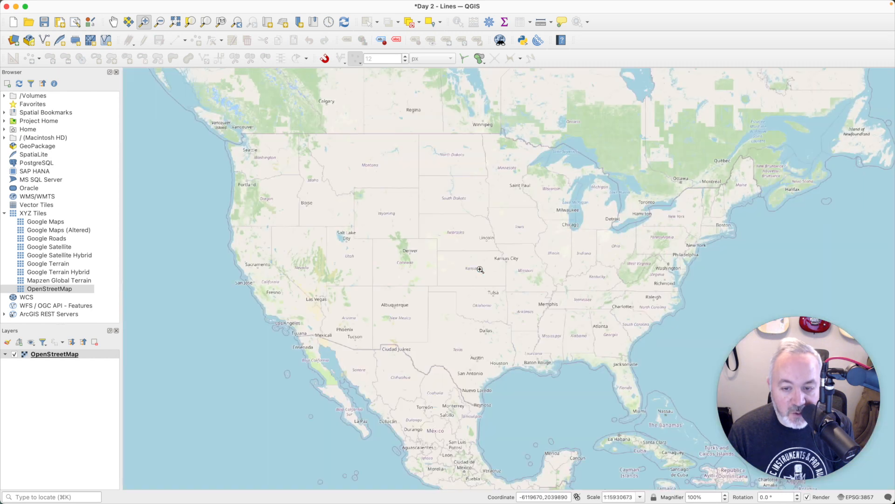
key("super+Tab")
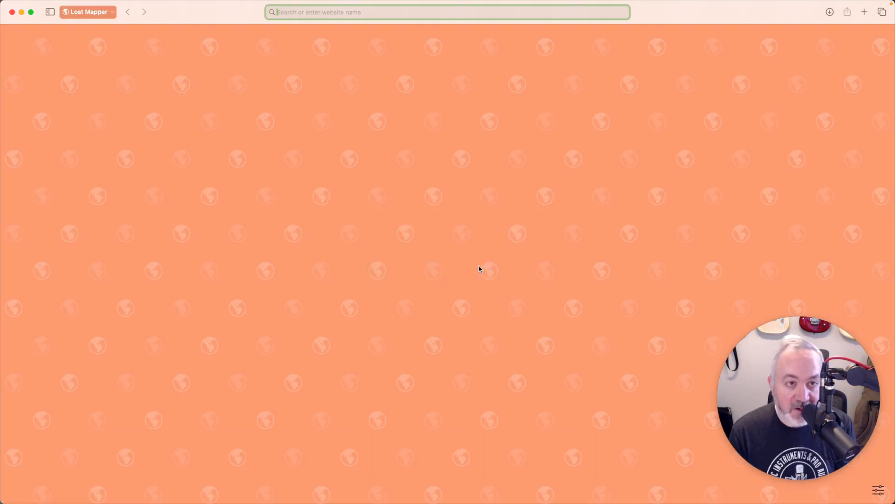
Step: Search 'us roads shapefile' and download the TIGER/Line 2019 U.S. Primary Roads shapefile zip from Data.gov
type("us")
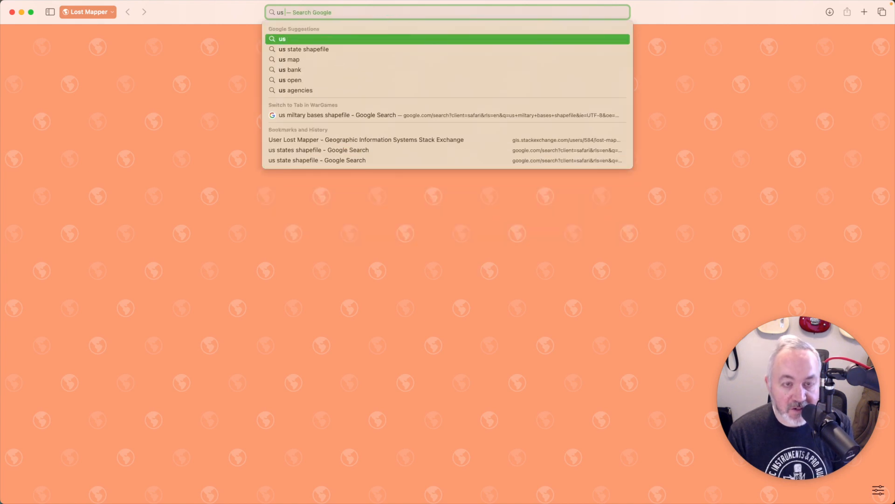
type(" roads shap")
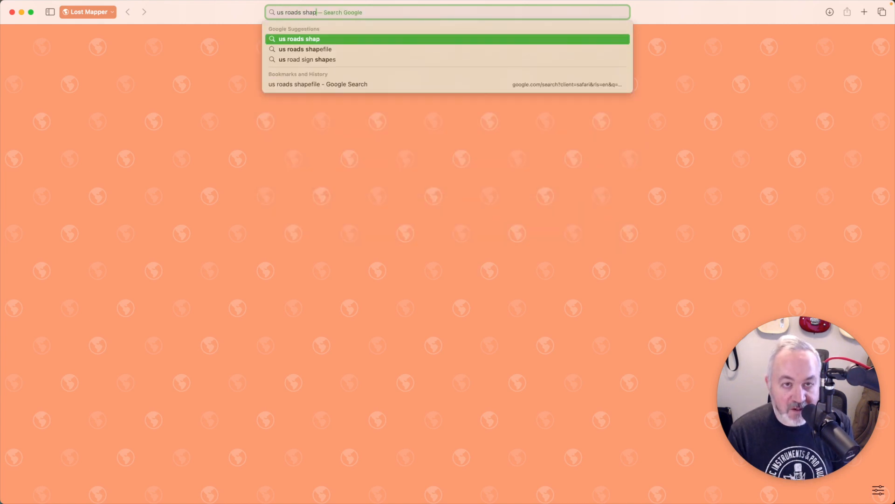
type("efile")
key("Return")
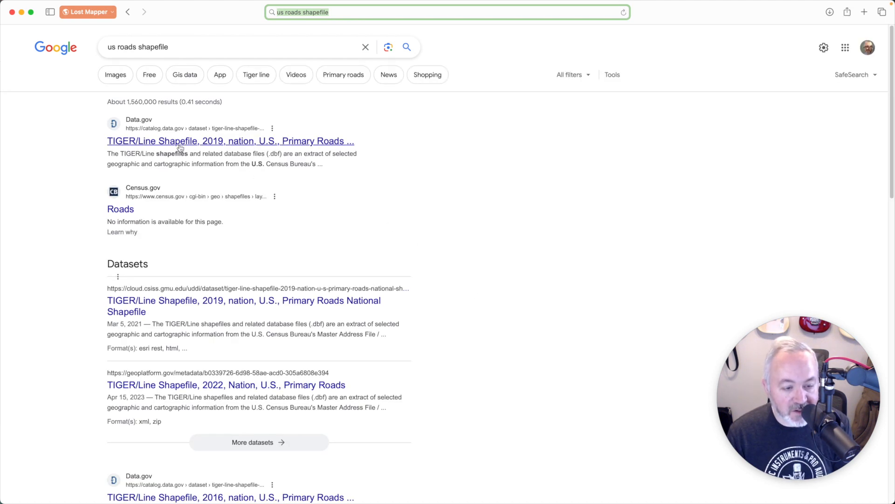
left_click(179, 144)
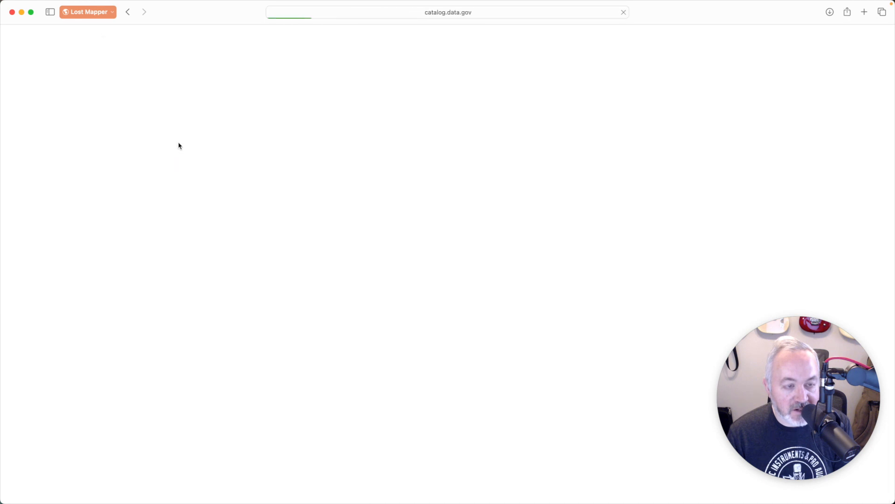
scroll(522, 317, "down", 2)
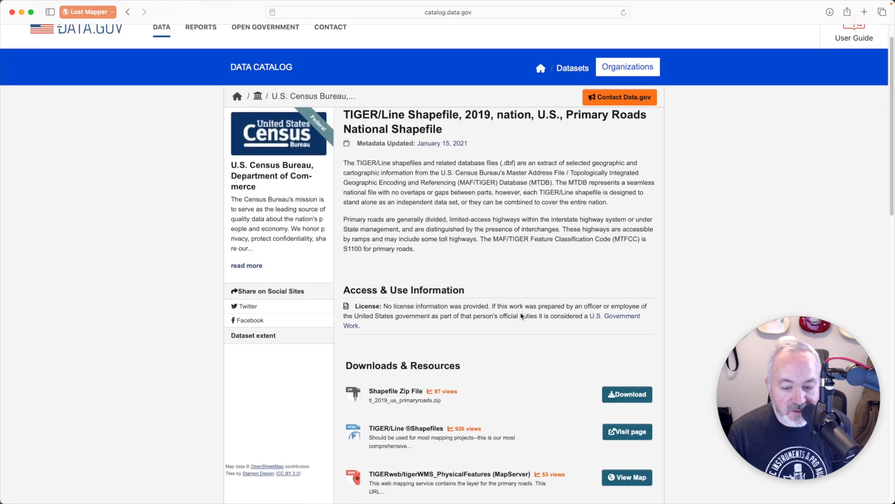
scroll(537, 357, "down", 2)
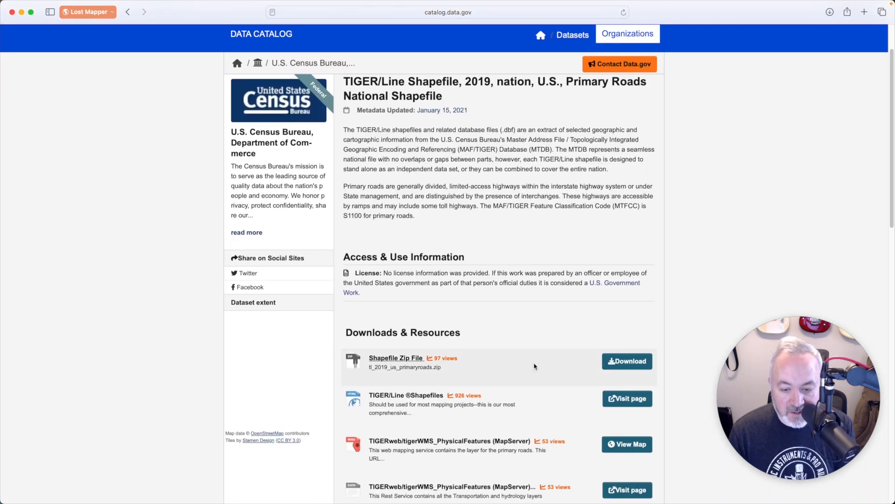
left_click(646, 364)
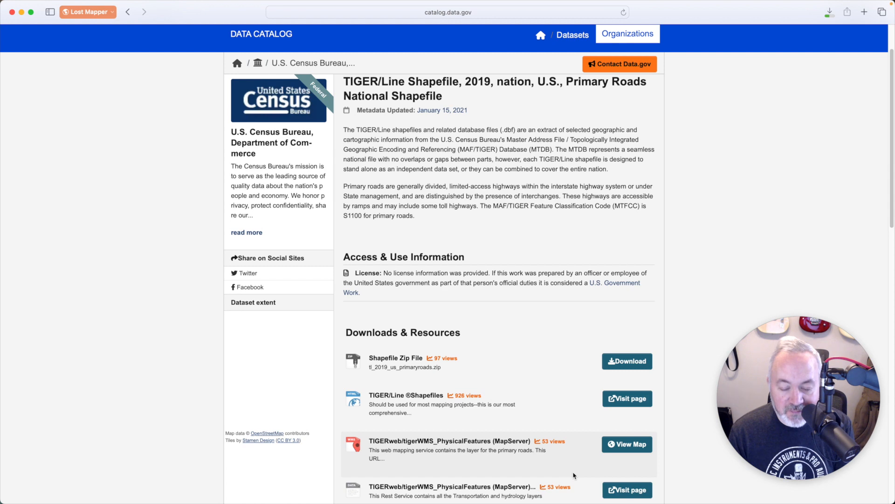
key("super+Tab")
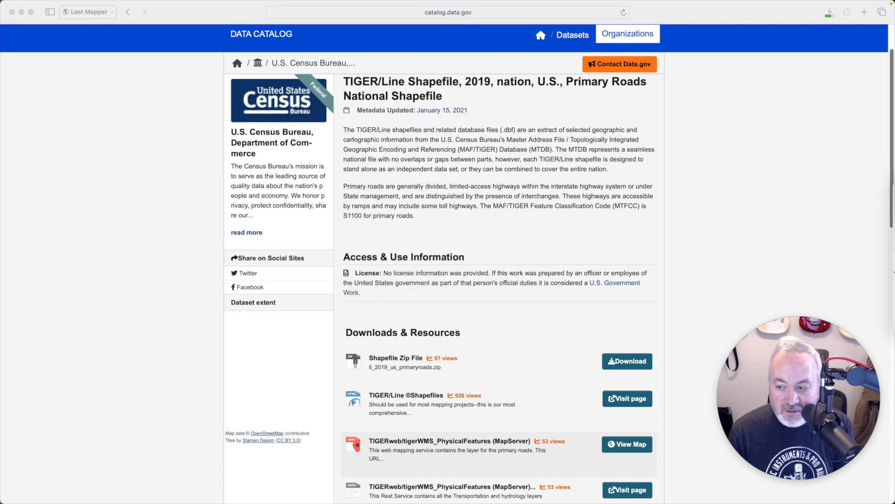
Step: Move the downloaded tl_2019_us_primaryroads folder from Downloads into the Day 02 - Lines project folder
left_click(880, 274)
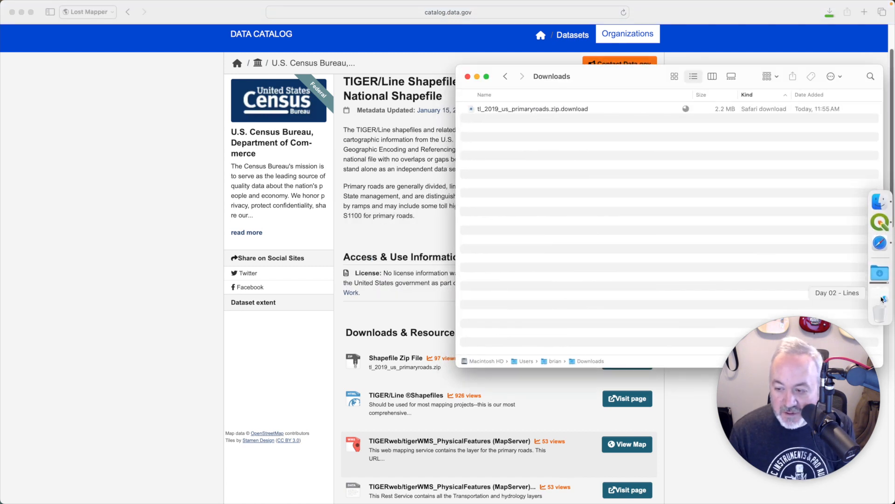
left_click(883, 299)
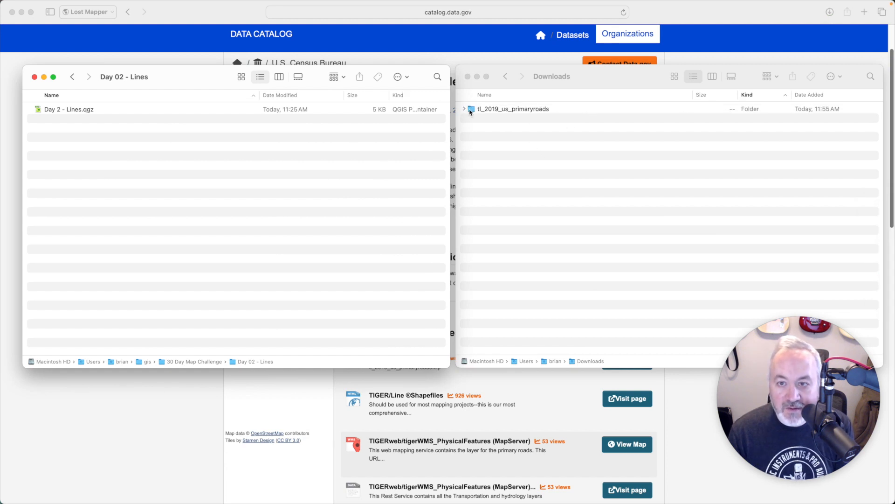
left_click_drag(475, 113, 163, 180)
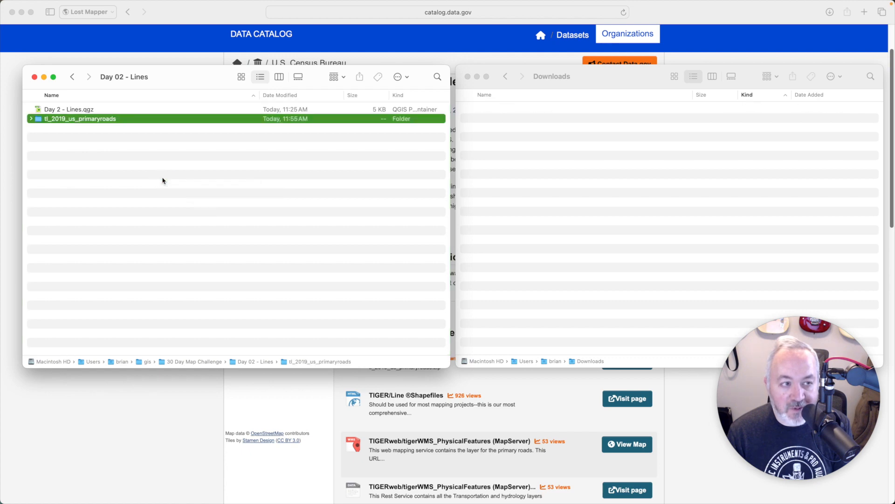
key("super+Tab")
key("super+Tab")
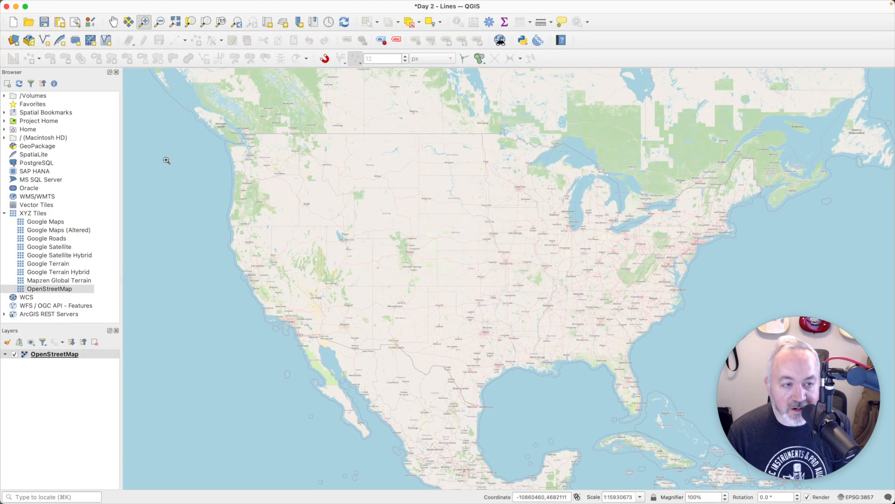
Step: Load tl_2019_us_primaryroads.shp from Project Home, accepting the suggested coordinate transformation
left_click(5, 213)
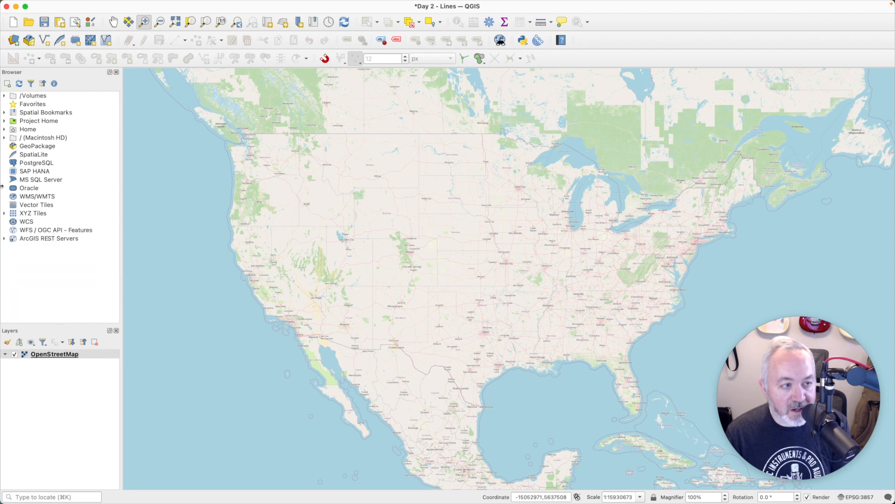
left_click(5, 121)
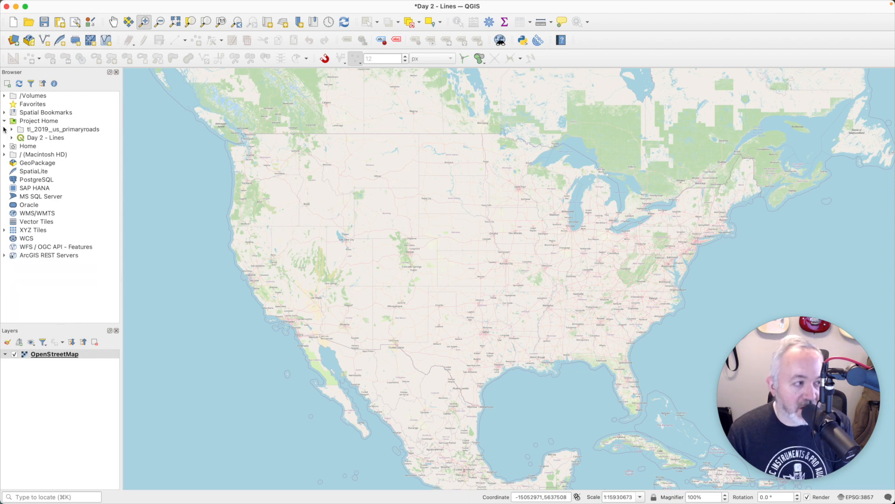
left_click(11, 130)
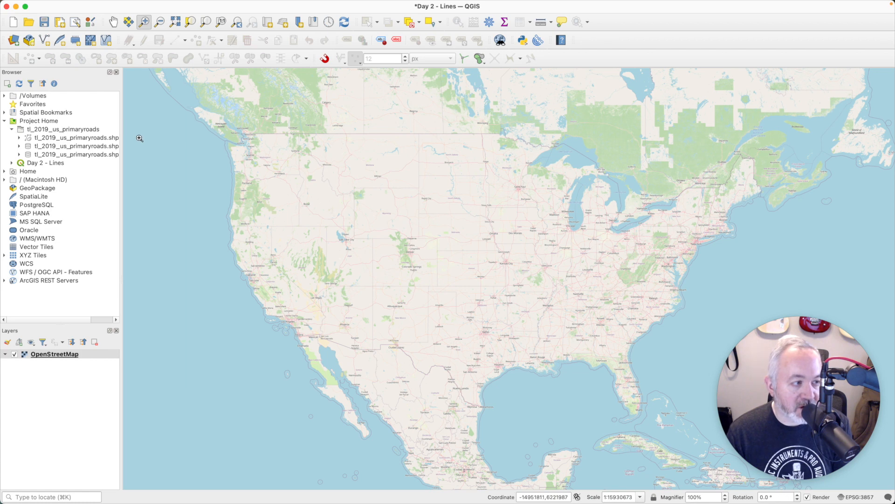
left_click_drag(121, 136, 145, 132)
double_click(59, 139)
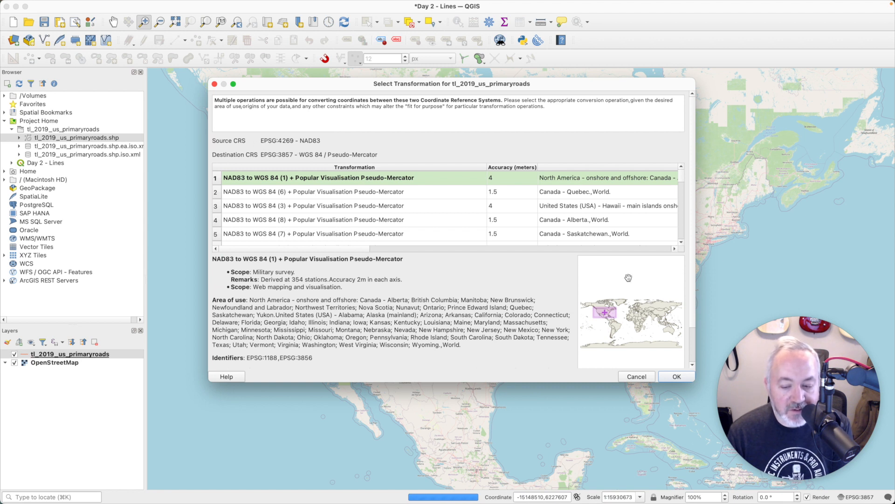
left_click(679, 377)
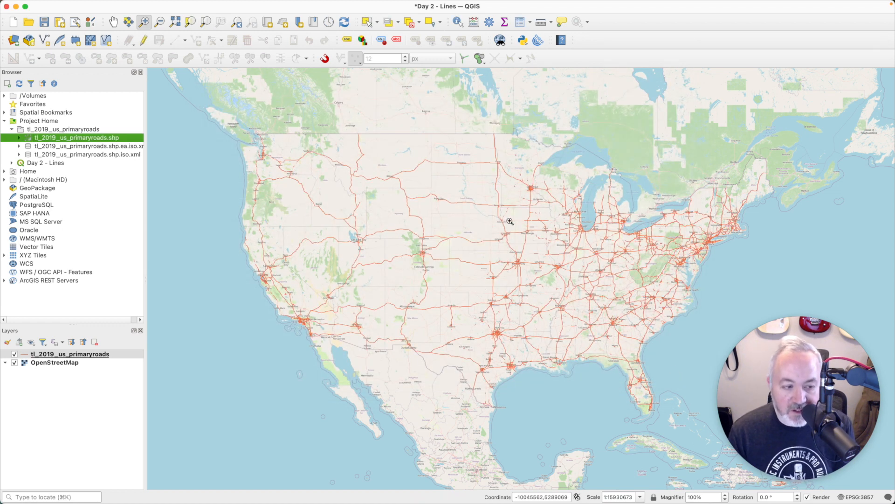
left_click(101, 356)
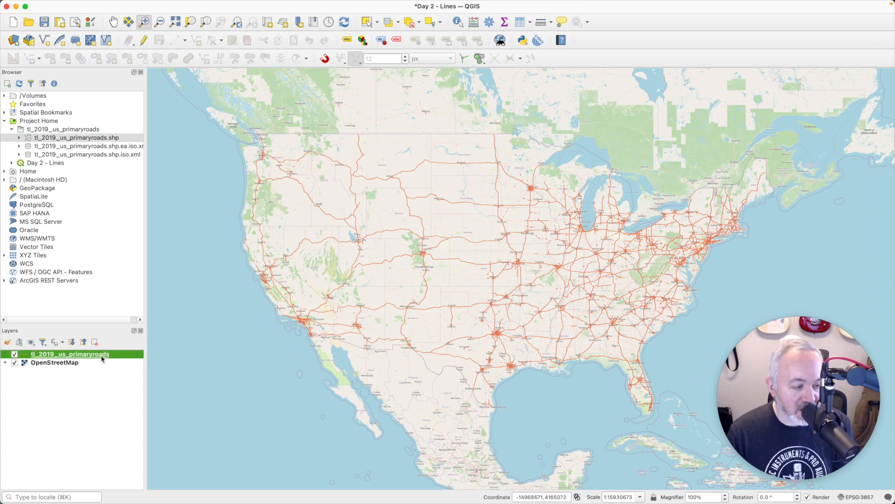
Step: Open the primary roads attribute table, sorted by a widened FULLNAME column
right_click(103, 355)
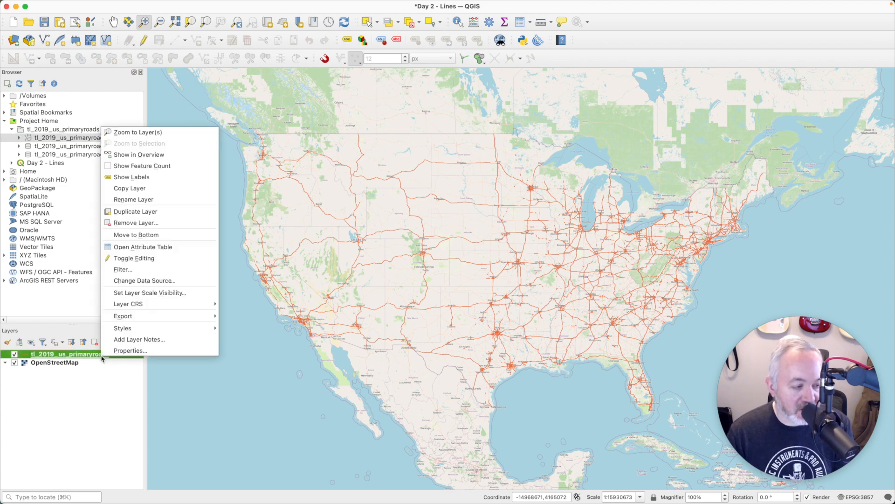
left_click(157, 247)
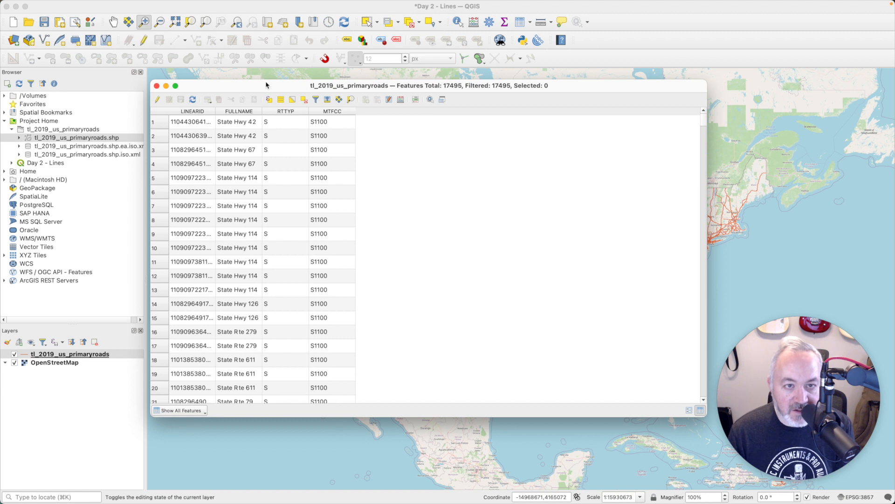
mouse_move(304, 88)
left_mouse_down()
mouse_move(346, 83)
mouse_move(318, 87)
left_mouse_up()
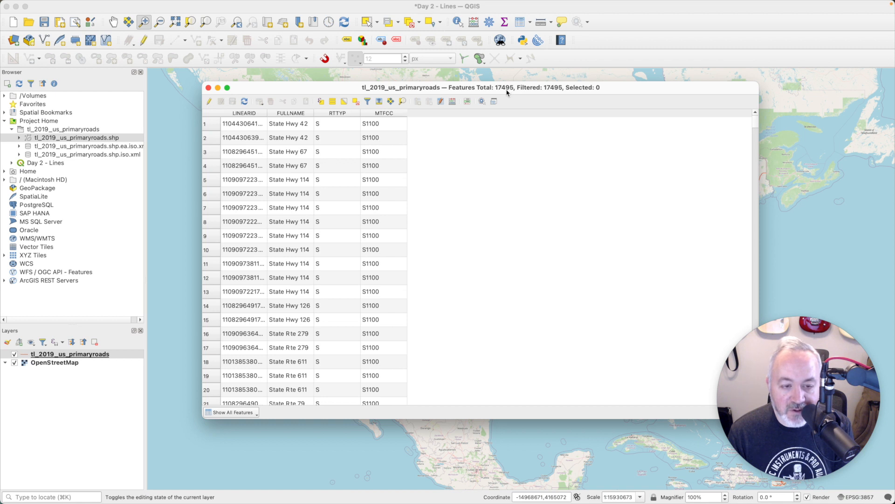
left_click(304, 114)
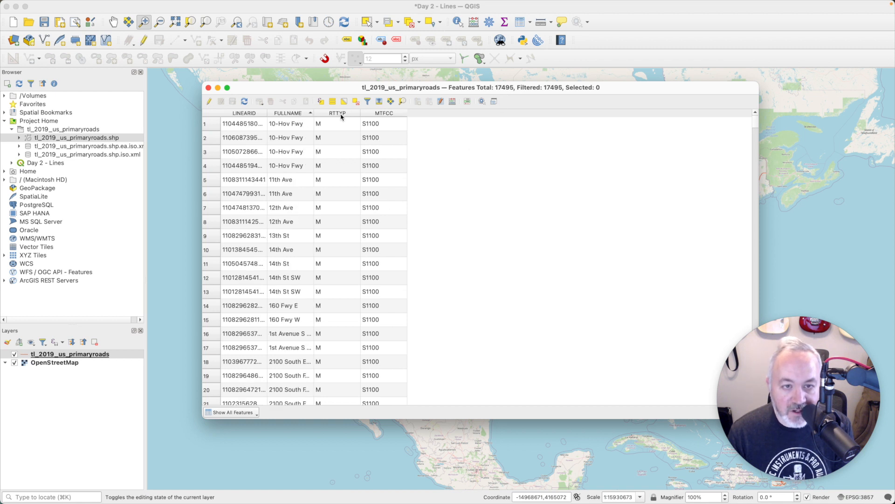
left_click_drag(313, 113, 359, 119)
scroll(340, 208, "down", 10)
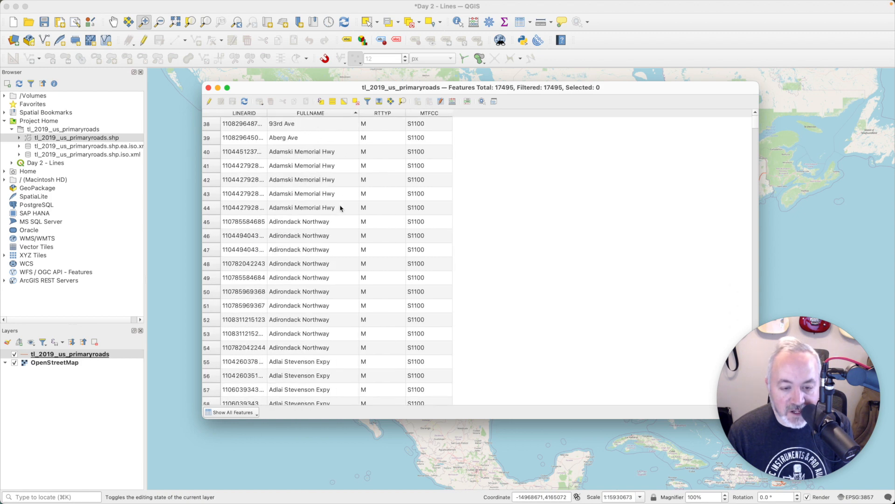
scroll(341, 209, "down", 12)
scroll(341, 208, "up", 7)
scroll(316, 135, "up", 2)
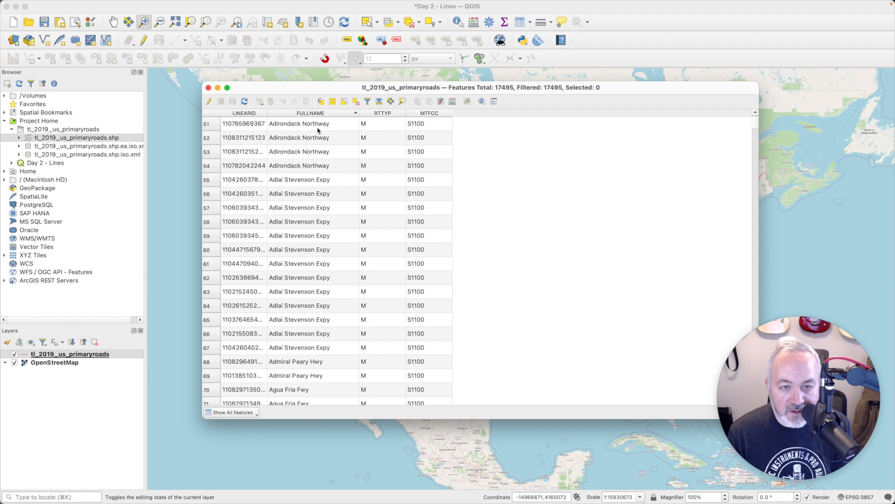
left_click_drag(314, 89, 396, 78)
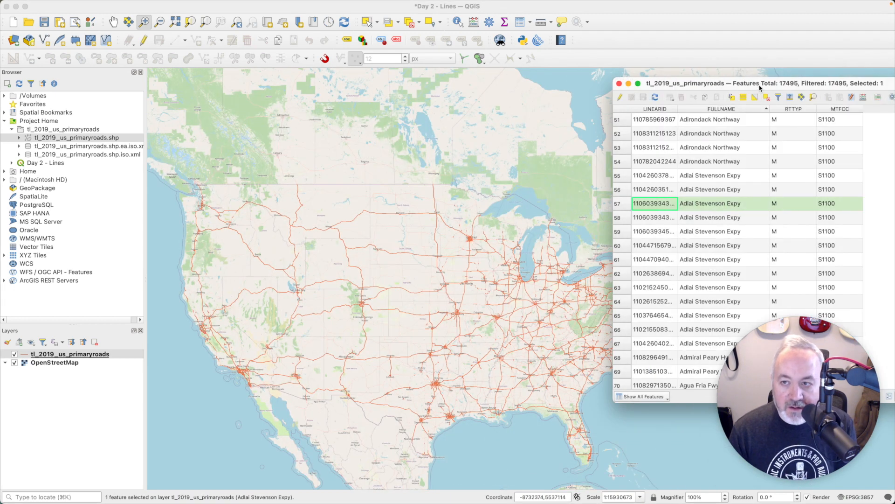
left_click_drag(760, 85, 412, 100)
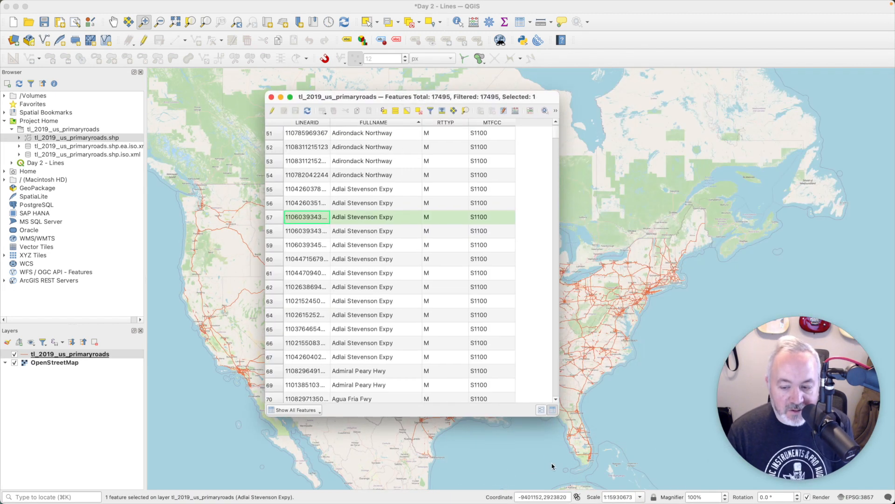
Step: Run Collect geometries on the primary roads with FULLNAME and RTTYP as unique ID fields
left_click_drag(557, 416, 605, 449)
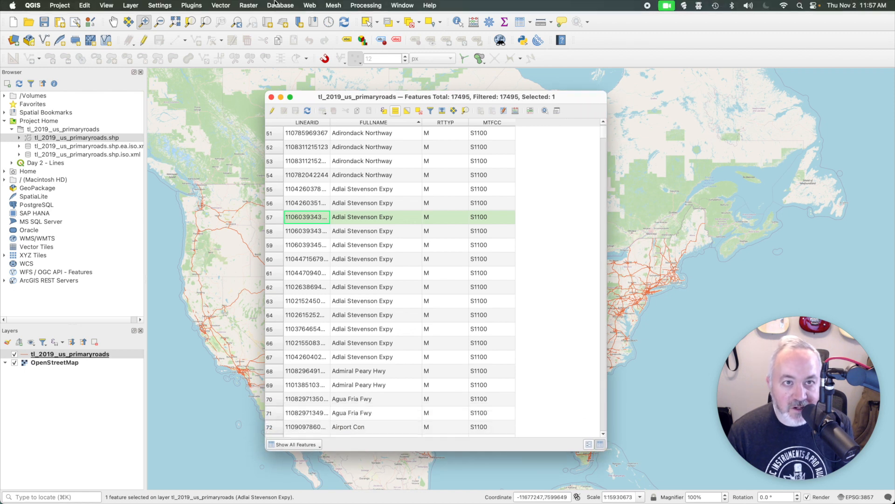
left_click(231, 8)
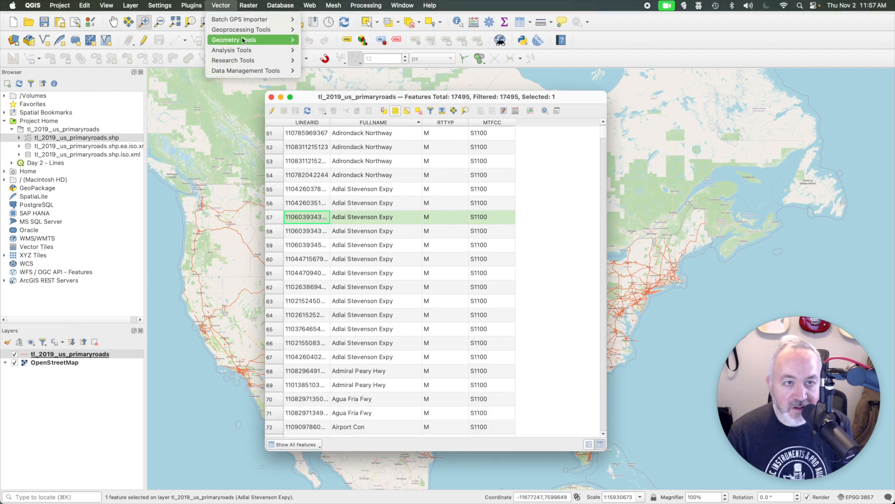
mouse_move(252, 40)
left_click(332, 50)
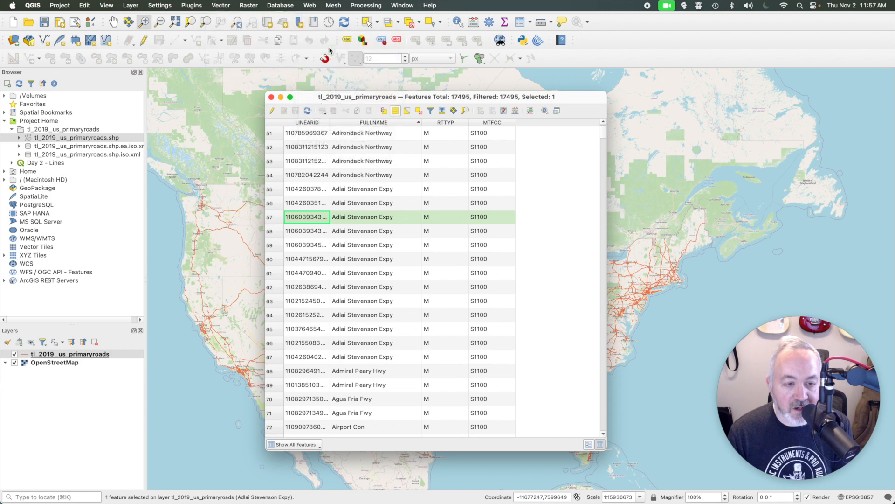
left_click_drag(432, 131, 563, 81)
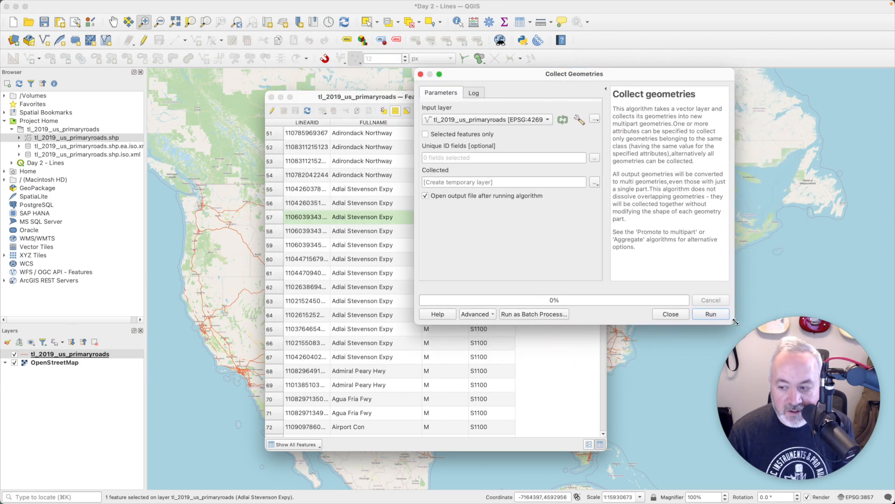
left_click_drag(734, 323, 784, 357)
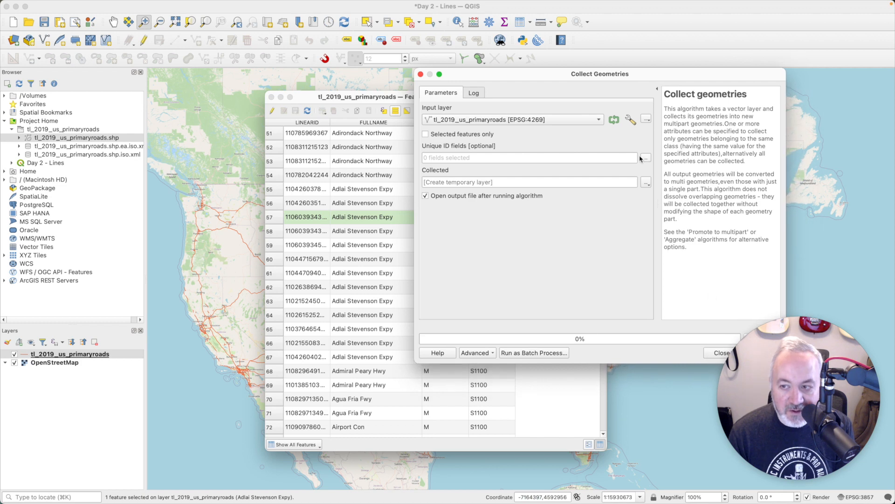
left_click_drag(560, 78, 695, 68)
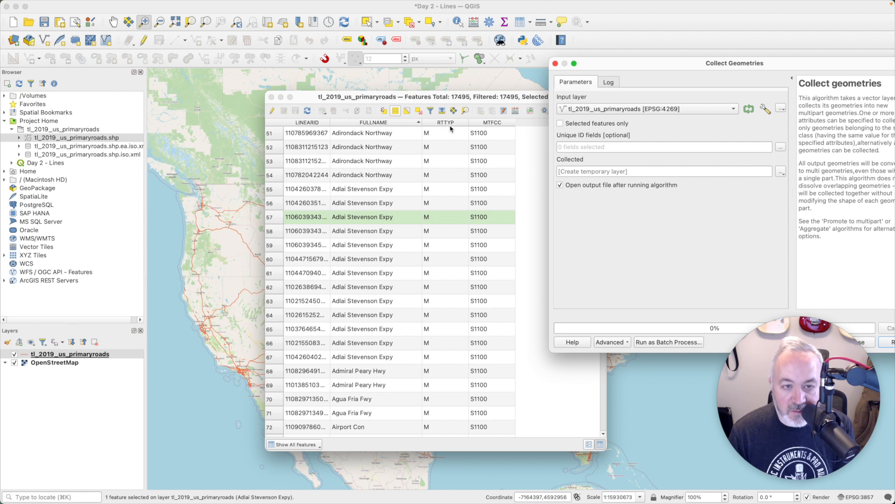
left_click(779, 149)
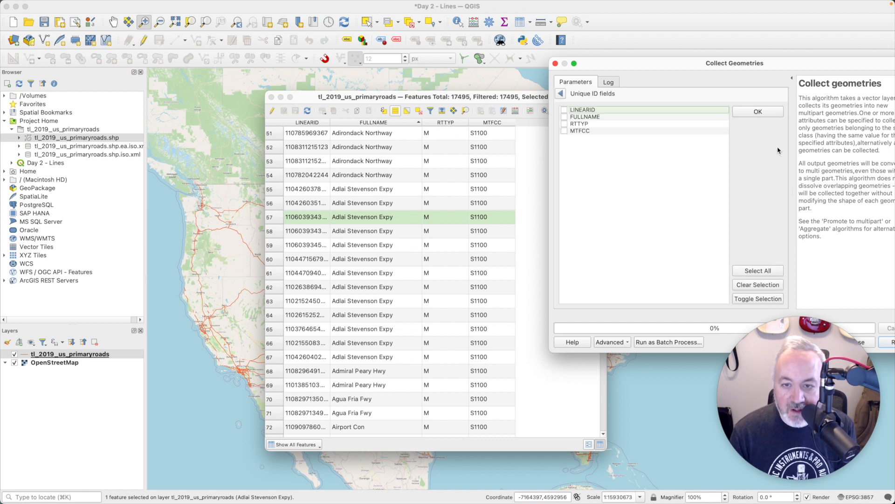
left_click(563, 118)
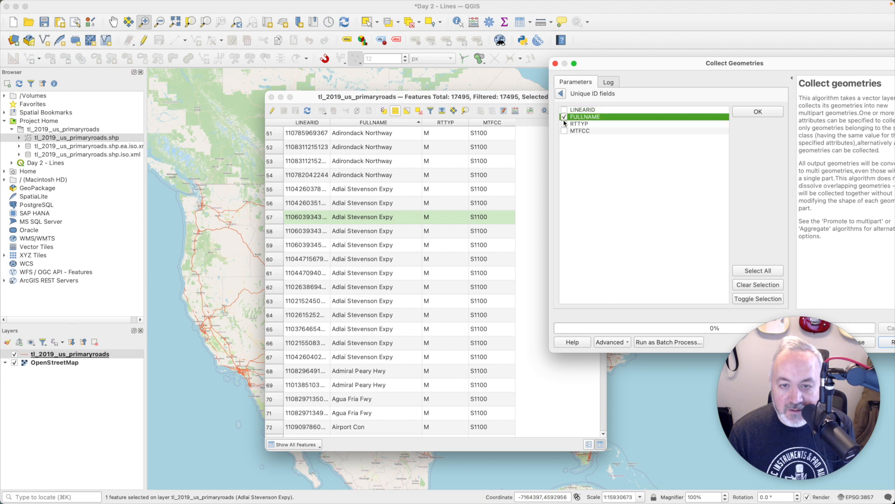
left_click(562, 94)
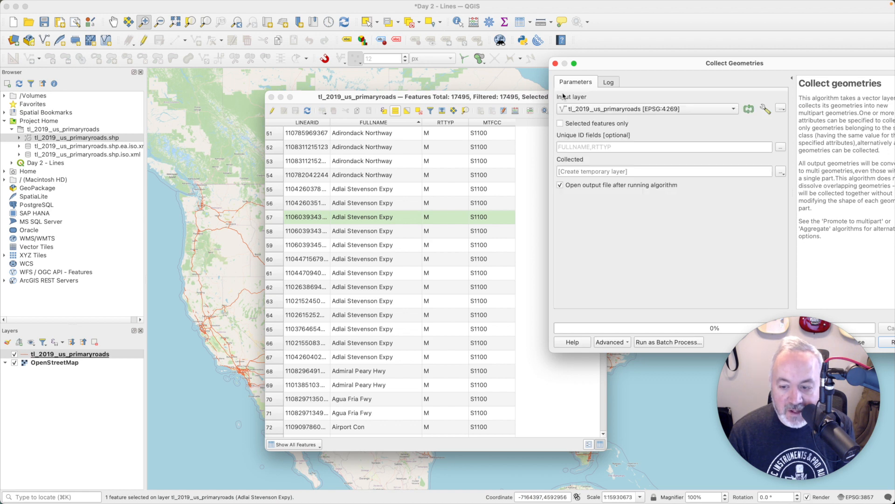
left_click_drag(658, 58, 371, 76)
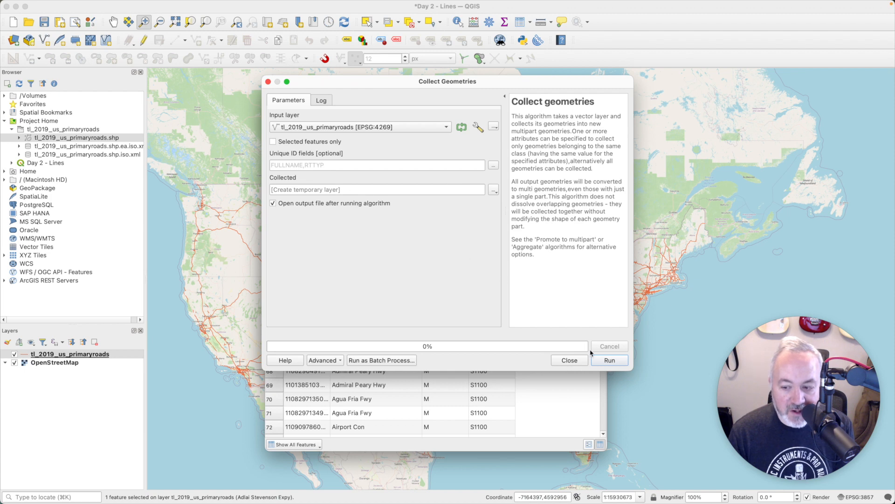
left_click(605, 361)
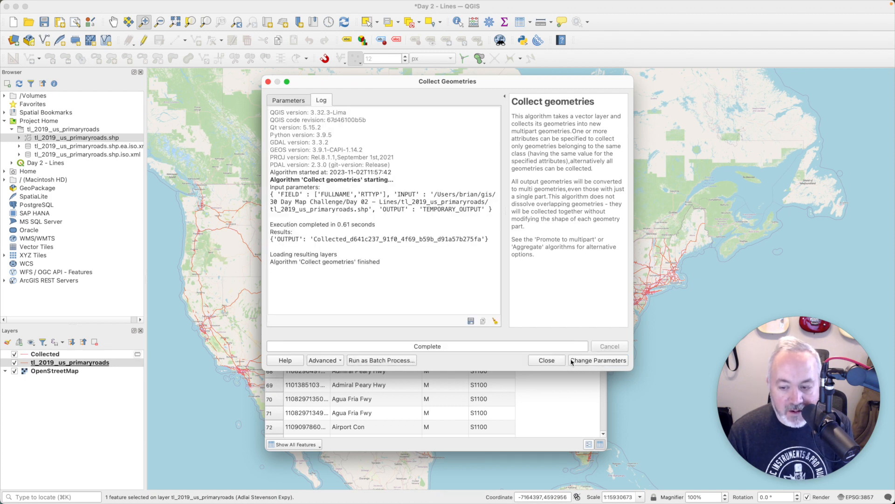
Step: Open the Collected layer's attribute table and widen FULLNAME to read the 2467 road names
left_click(546, 361)
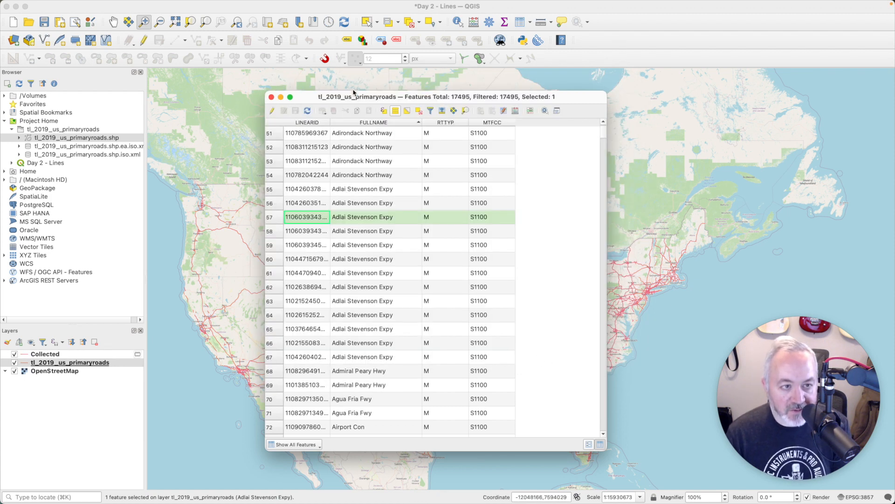
left_click(271, 97)
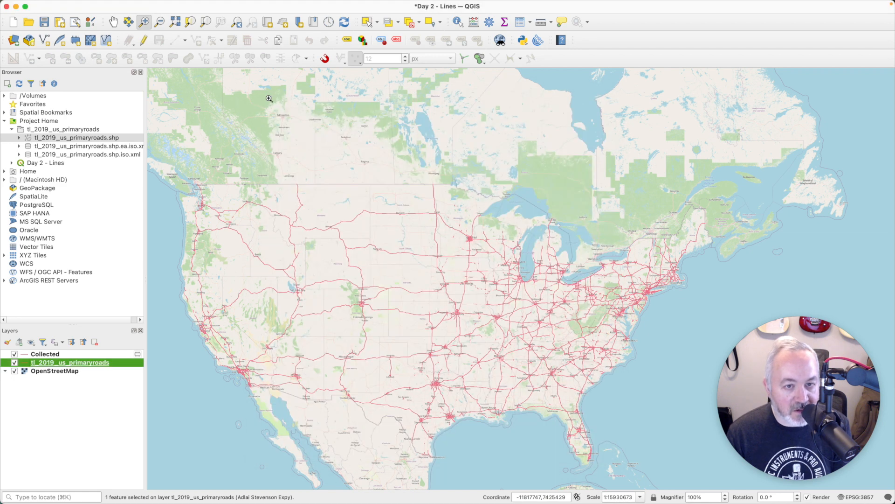
left_click(45, 354)
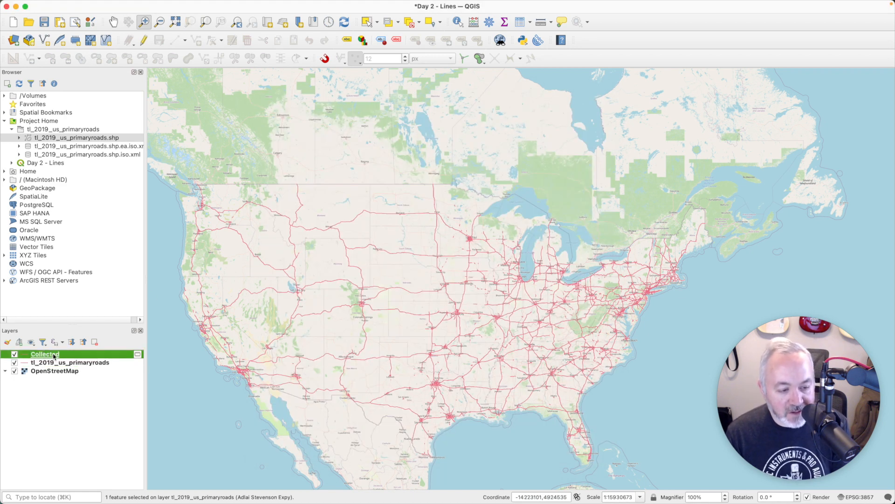
right_click(54, 356)
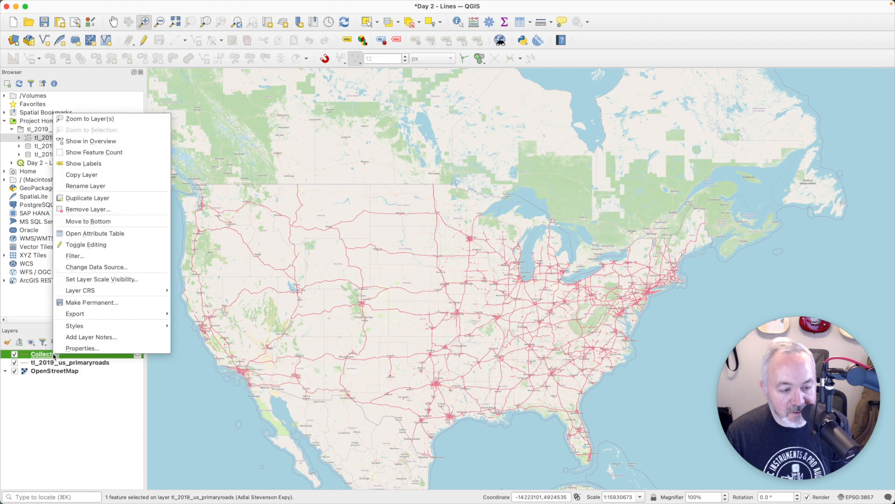
left_click(119, 236)
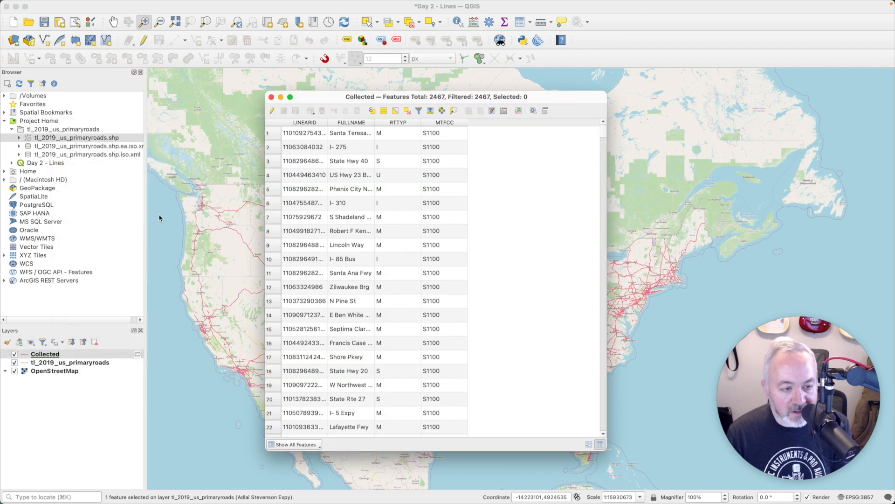
left_click_drag(418, 98, 443, 84)
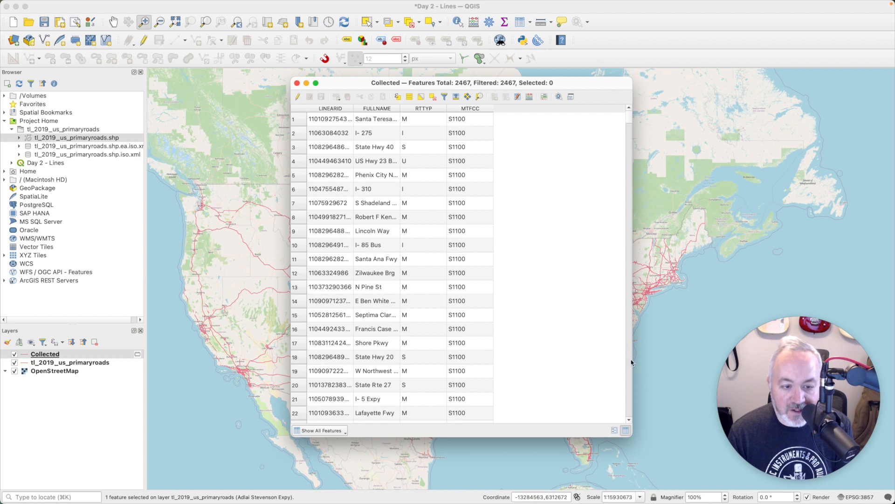
left_click_drag(633, 437, 700, 421)
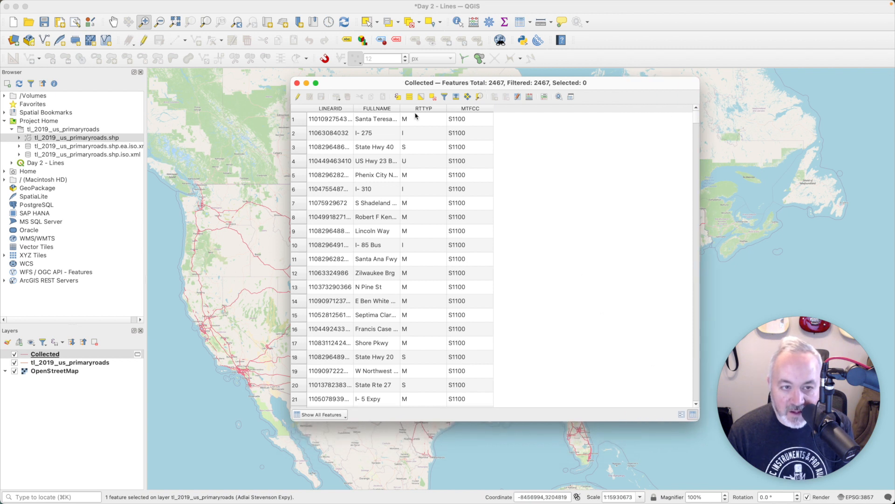
left_click_drag(399, 107, 465, 113)
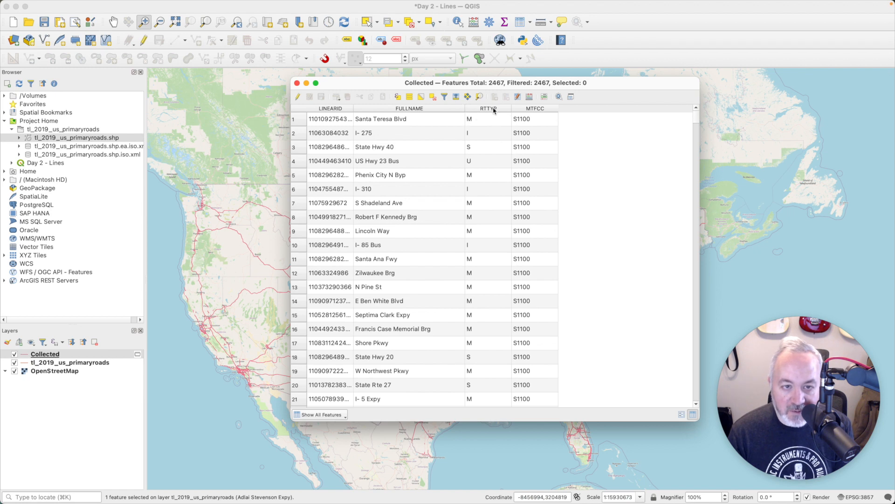
key("super+Tab")
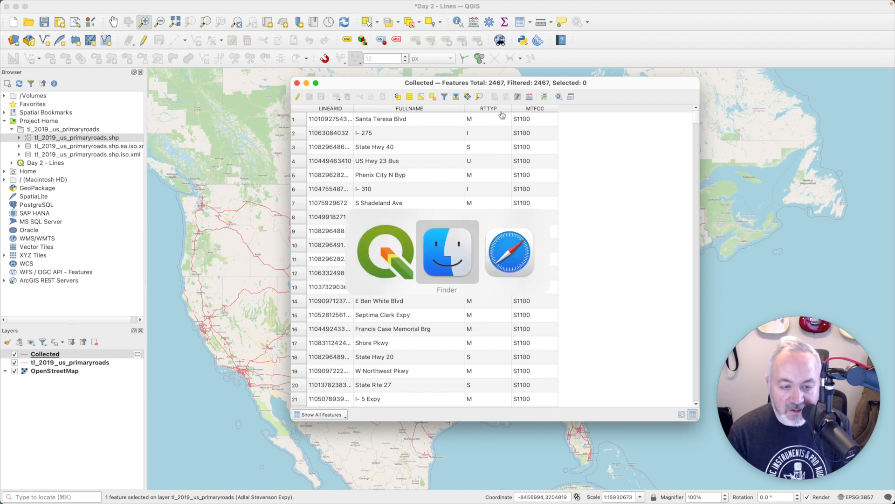
Step: Search 'tiger rttype' and read census.gov's Route Type Codes, where I means Interstate
key("super+Tab")
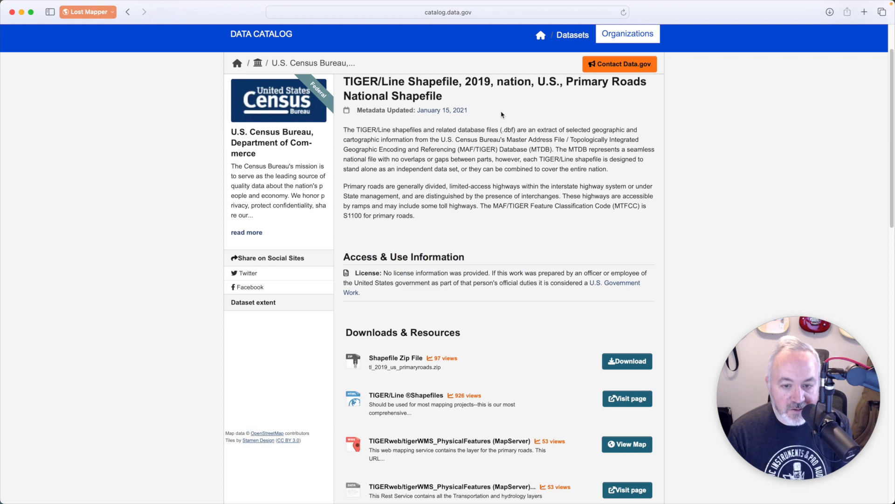
key("super+t")
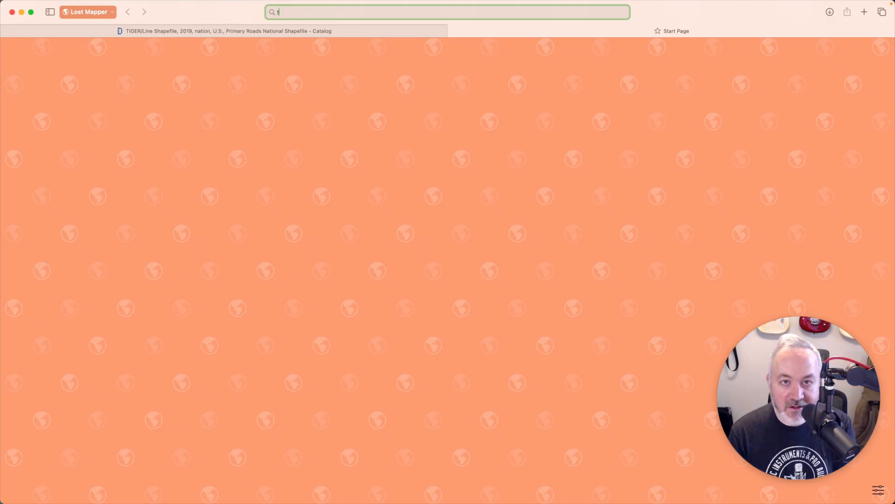
type("tiger ")
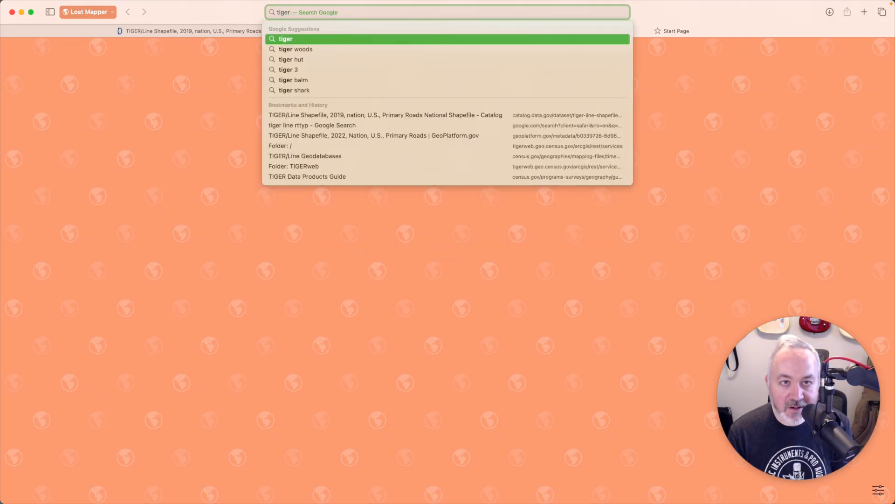
type("rttype")
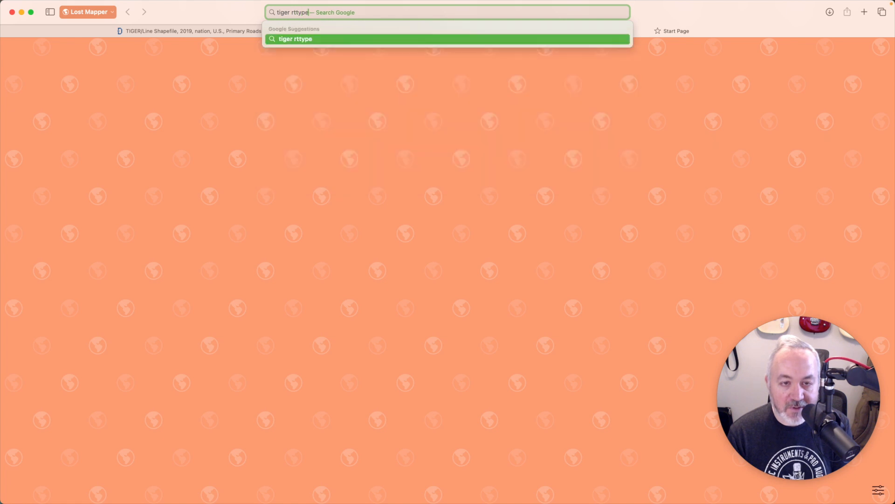
key("Return")
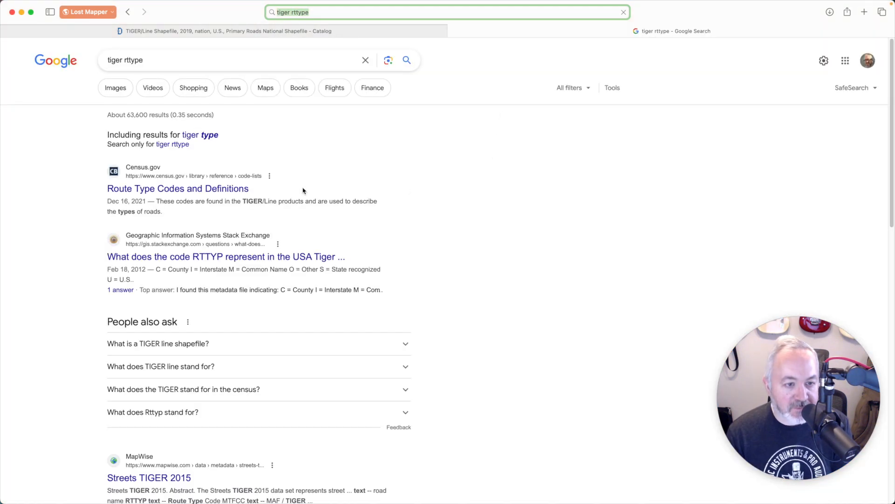
left_click(190, 189)
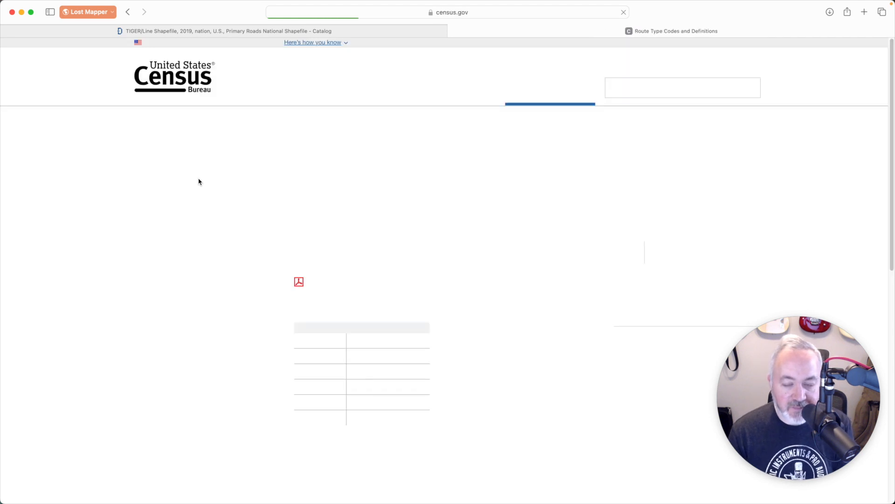
scroll(354, 238, "down", 1)
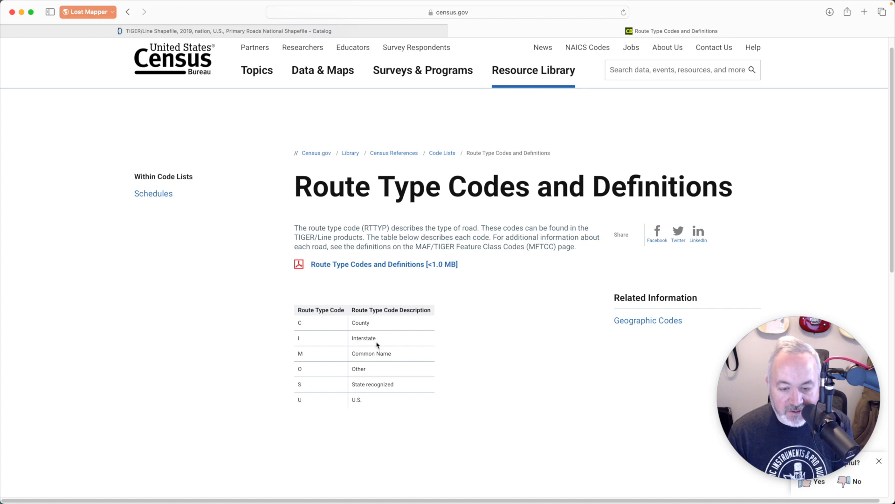
scroll(363, 345, "down", 5)
key("super+Tab")
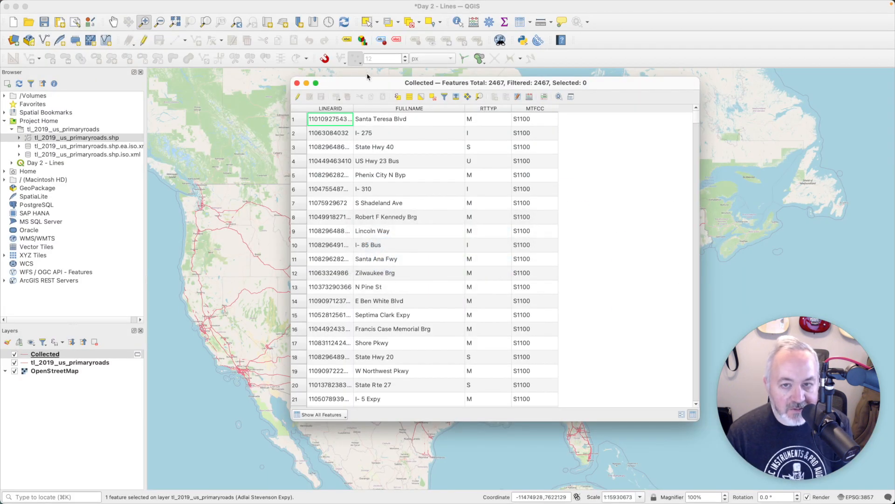
Step: Filter the Collected layer with "RTTYP" = 'I', confirming it returns 270 rows
left_click(297, 83)
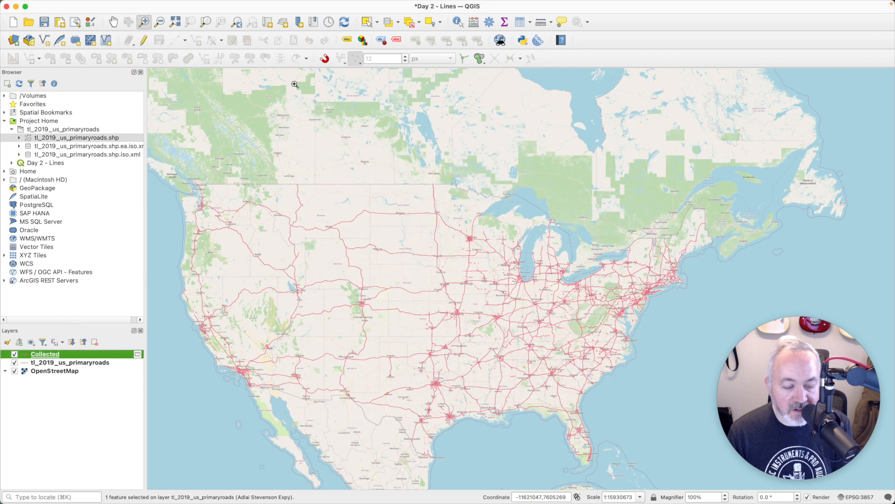
right_click(116, 354)
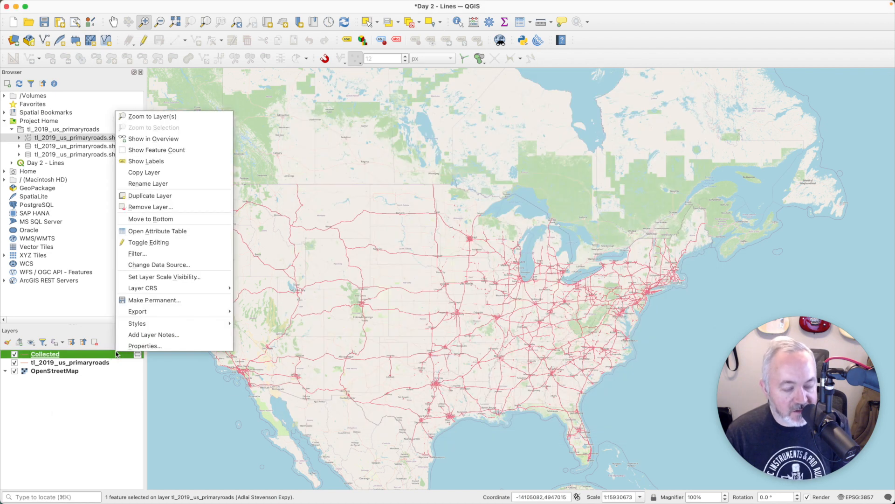
left_click(174, 254)
double_click(306, 137)
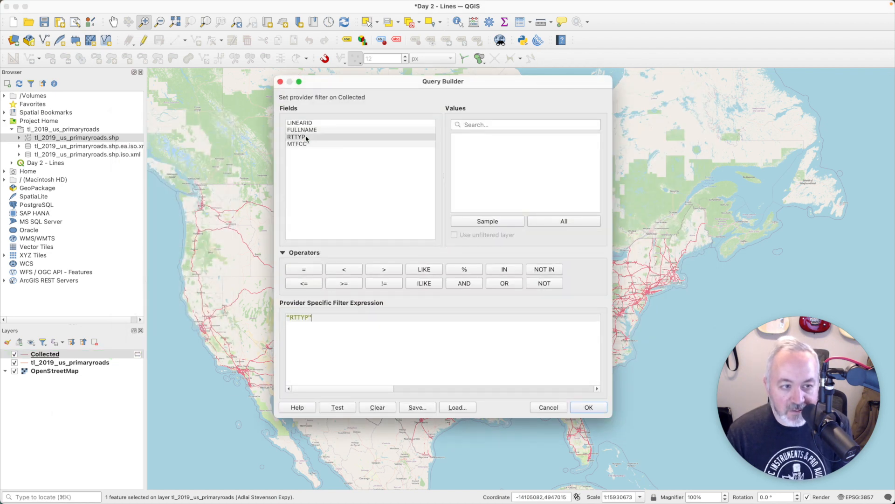
type("= ")
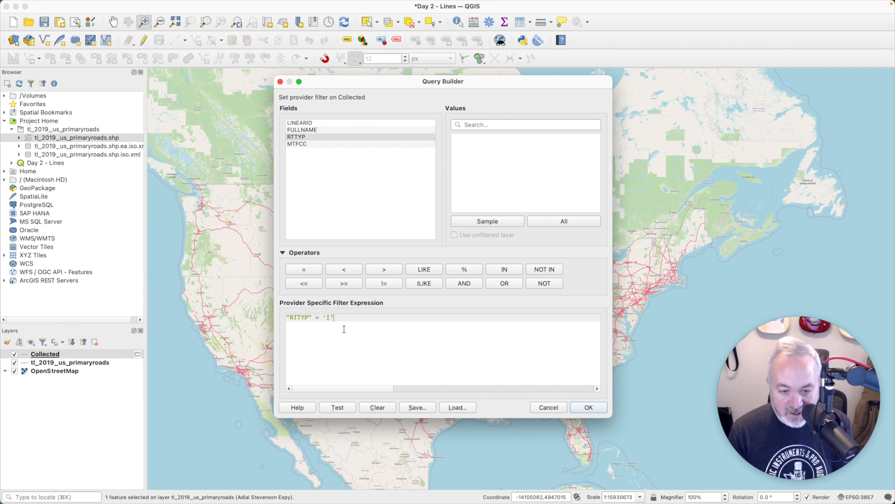
type("'I'")
left_click(342, 406)
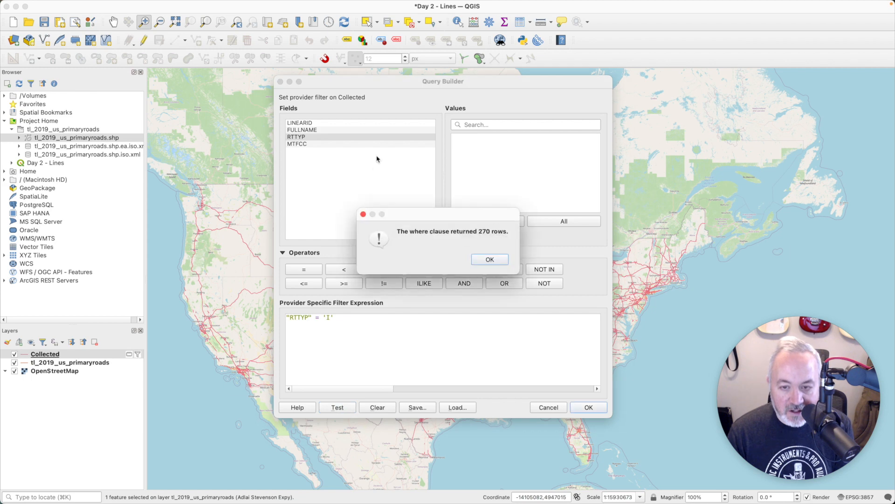
left_click(490, 260)
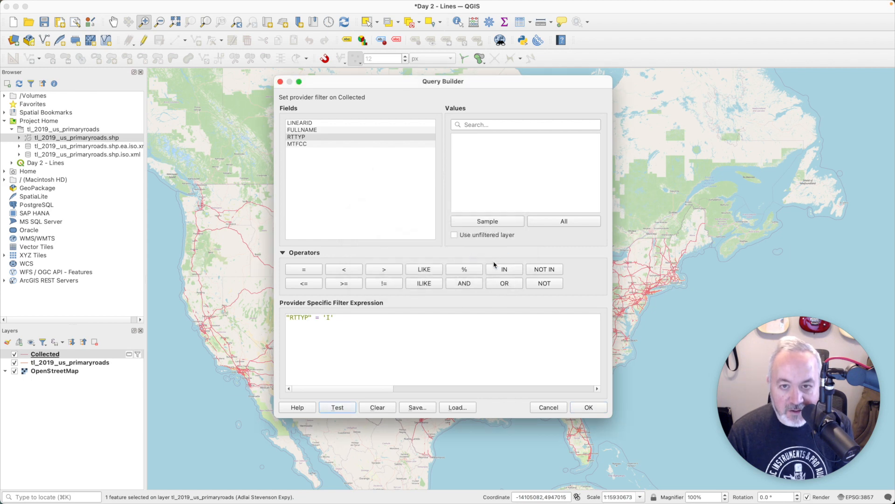
left_click(605, 408)
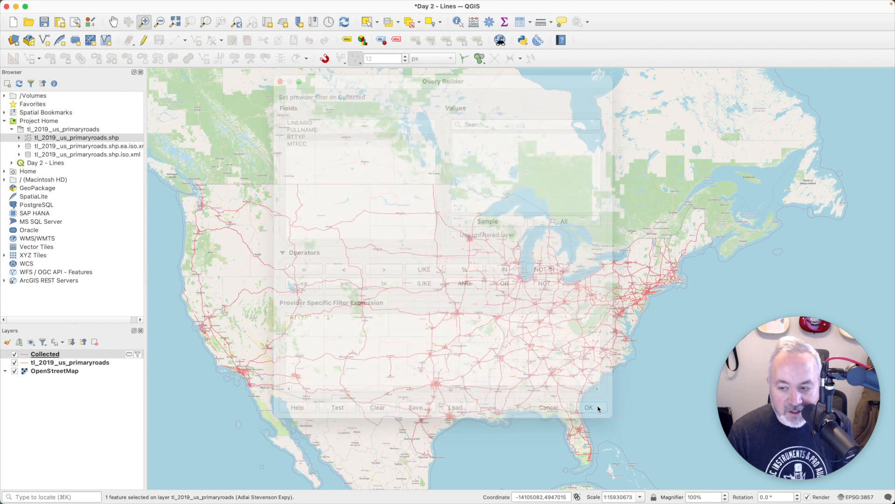
Step: Show the Collected layer's feature count and remove the original tl_2019_us_primaryroads layer
right_click(77, 357)
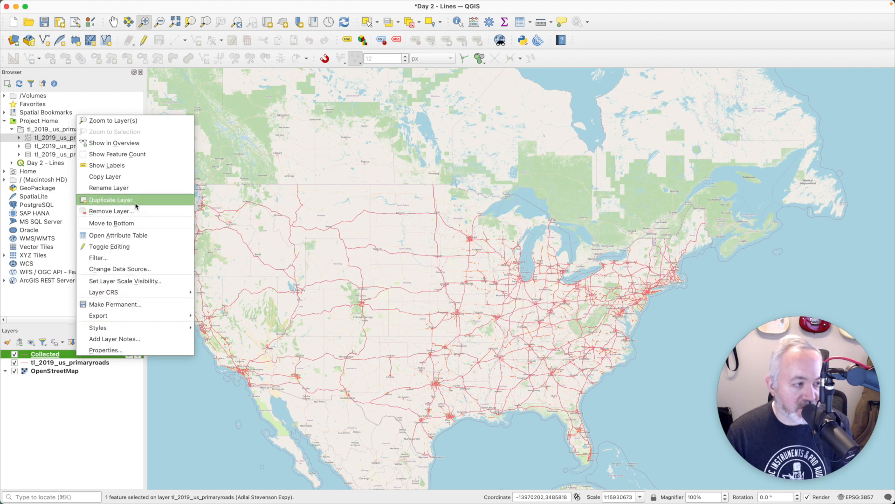
left_click(131, 155)
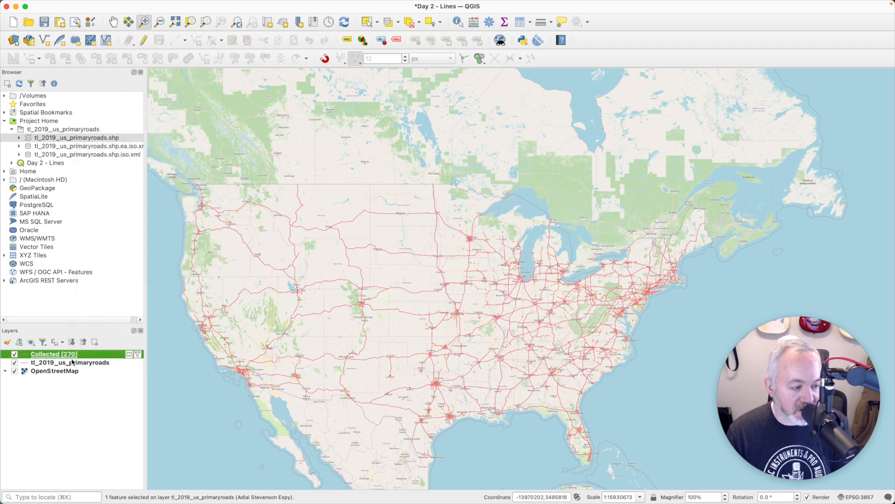
left_click(97, 362)
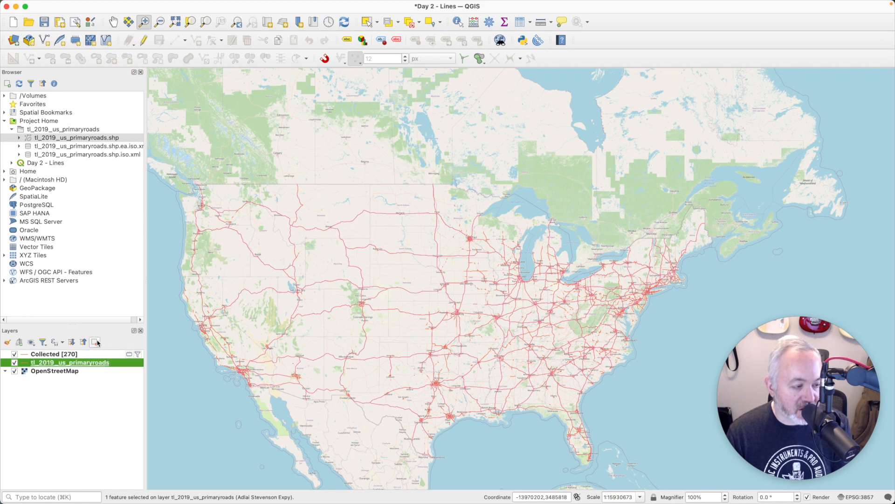
left_click(96, 342)
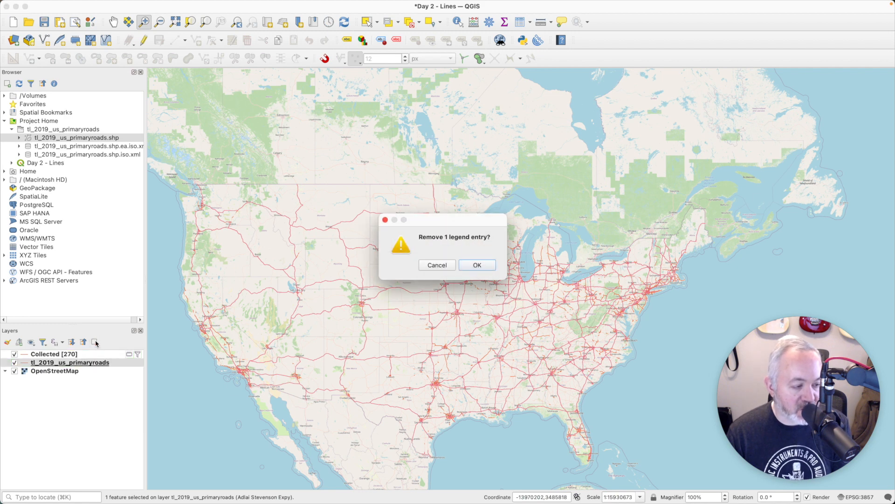
left_click(476, 266)
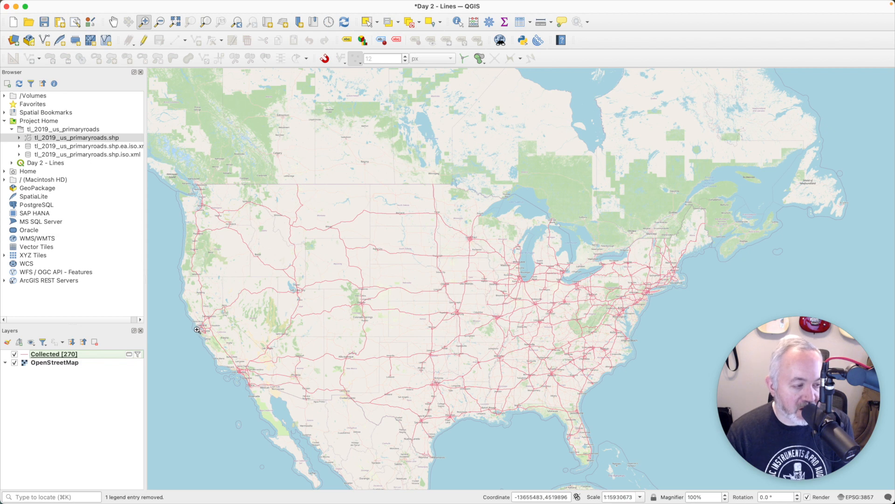
Step: Start making the Collected scratch layer permanent, then cancel and reopen its layer options
left_click(127, 355)
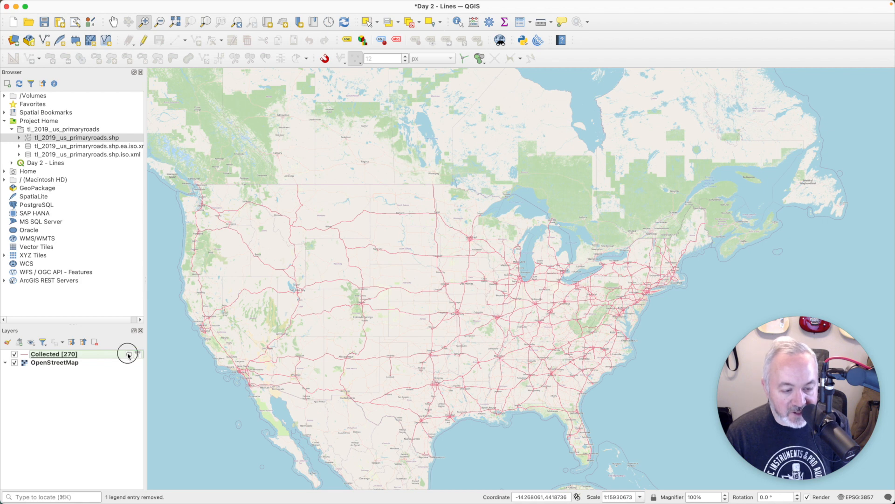
key("Escape")
right_click(128, 354)
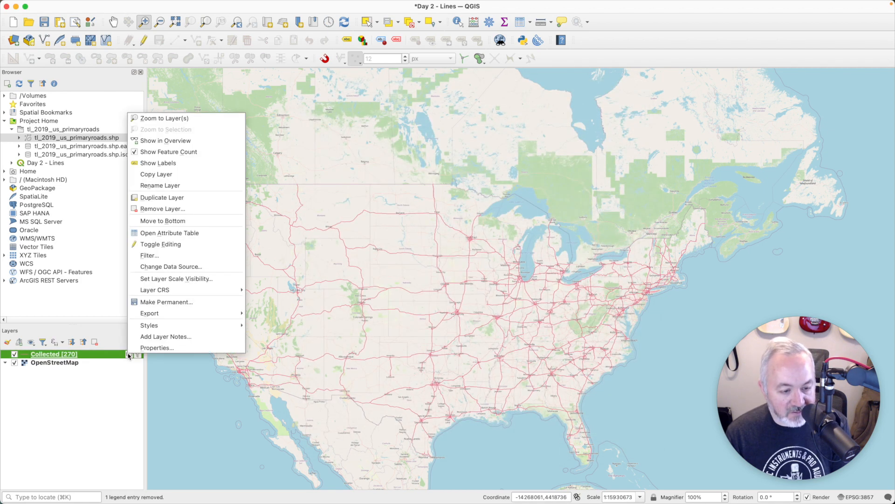
Step: Start making the Collected scratch layer permanent, choosing GeoPackage as the output format
mouse_move(185, 314)
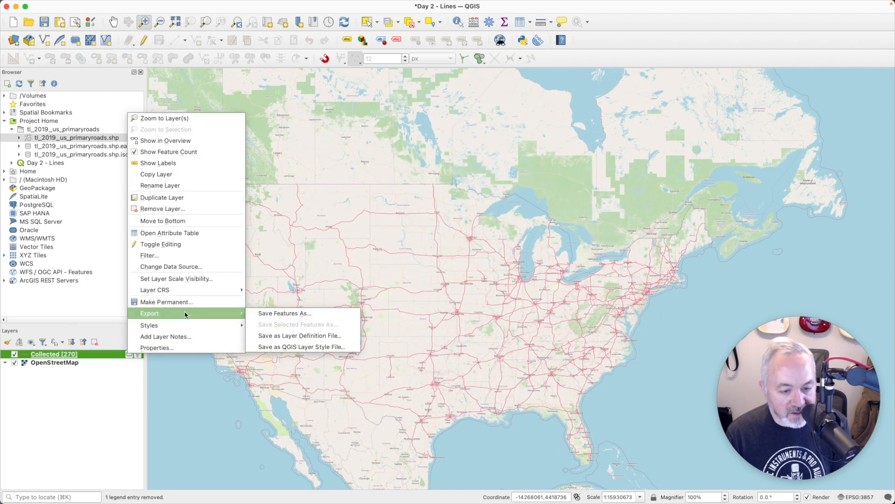
left_click(283, 313)
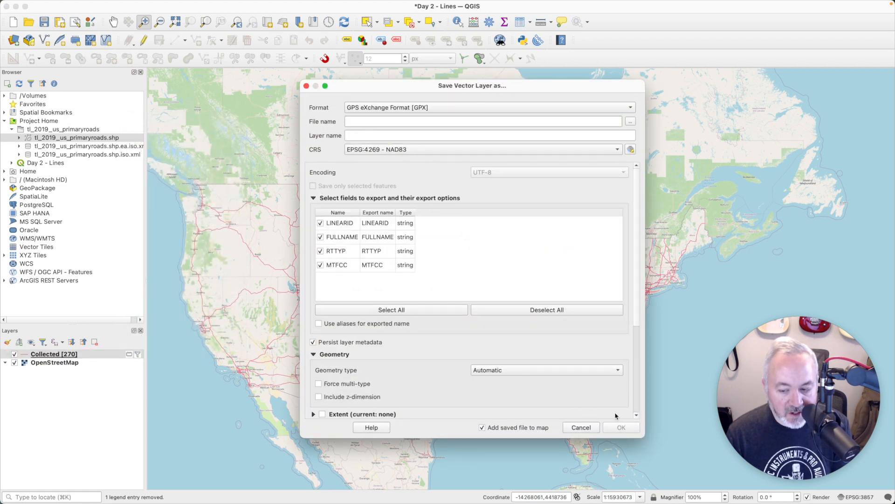
left_click(581, 427)
right_click(106, 355)
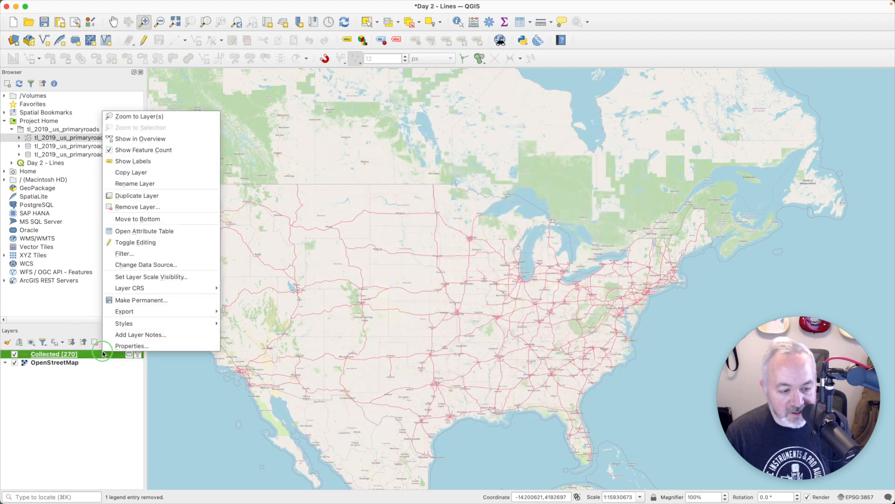
left_click(146, 302)
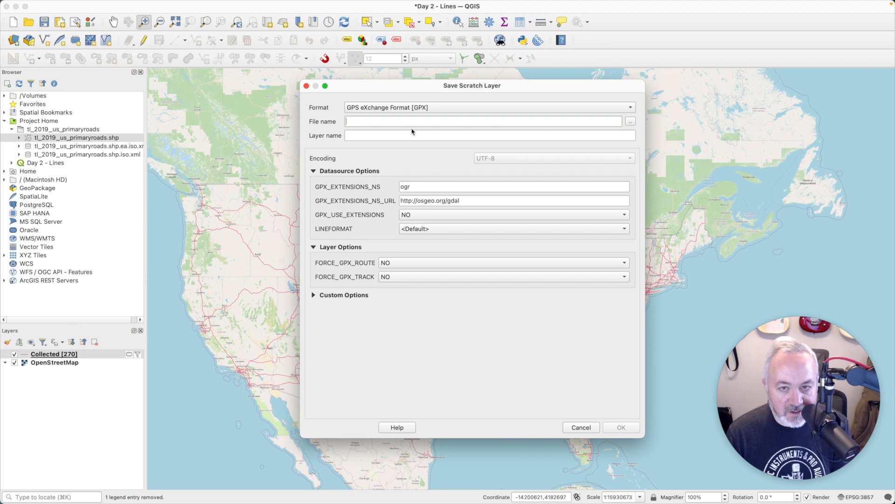
left_click(422, 110)
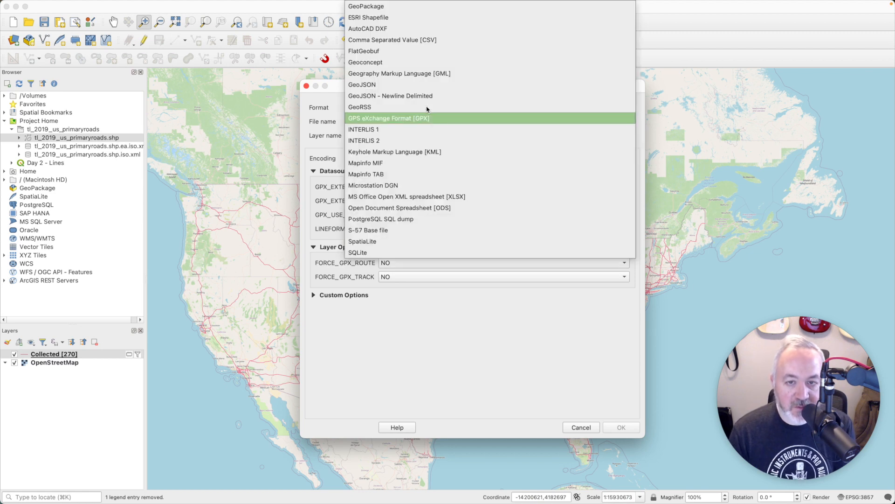
left_click(402, 5)
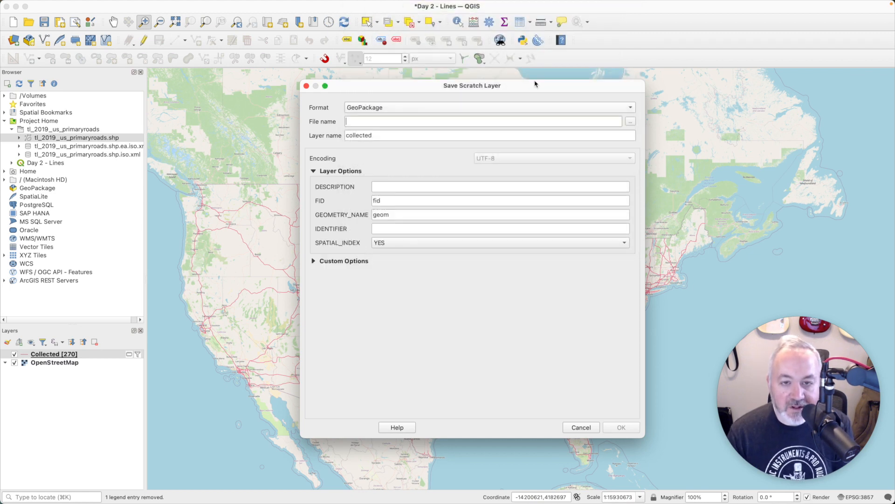
Step: Save it as roads.gpkg in the 30 Day Map Challenge / Day 02 - Lines folder
left_click(633, 124)
left_click(581, 156)
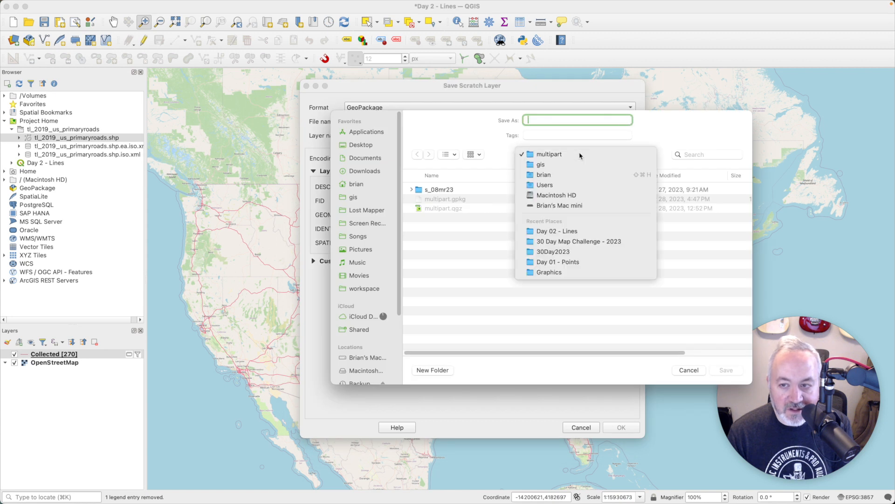
left_click(560, 164)
double_click(459, 189)
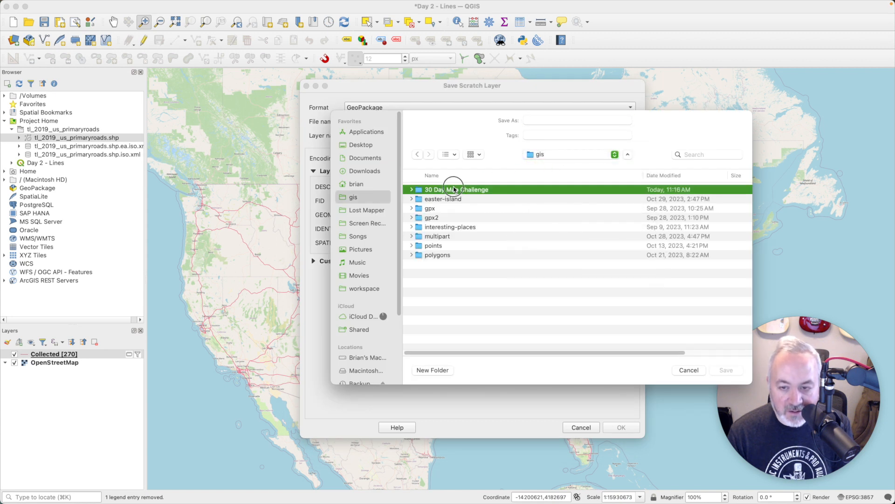
double_click(455, 199)
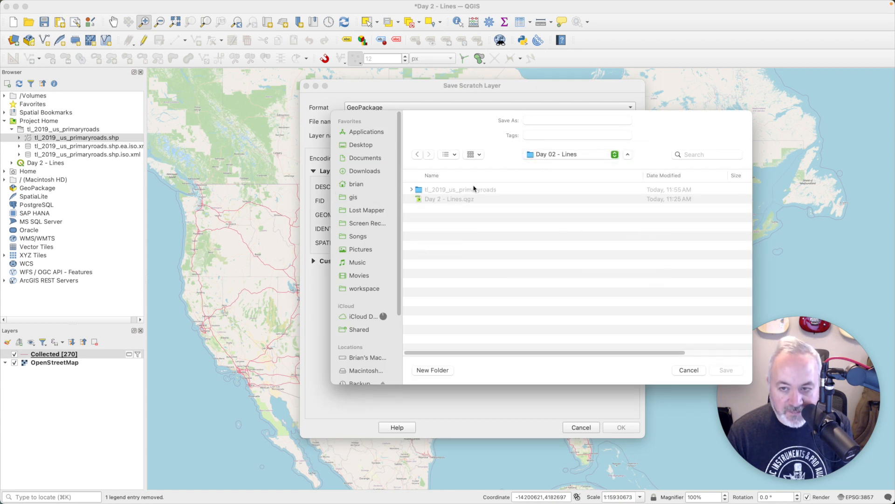
left_click(546, 121)
type("roads")
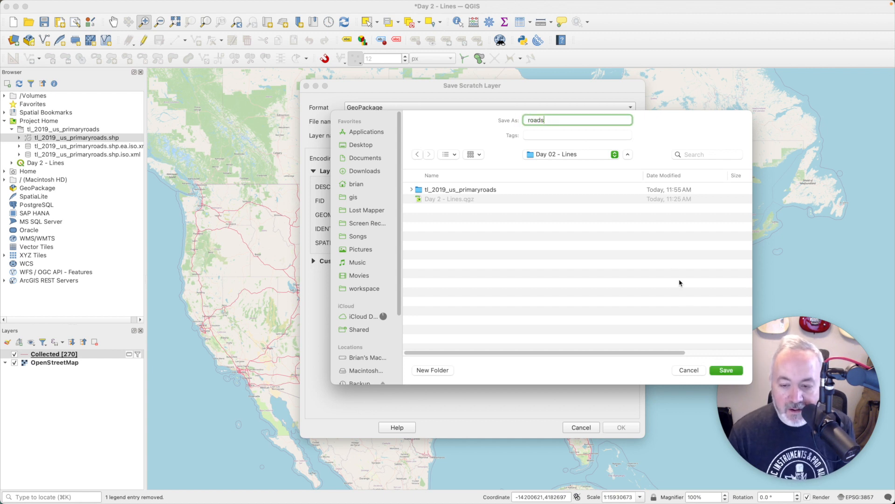
left_click(724, 370)
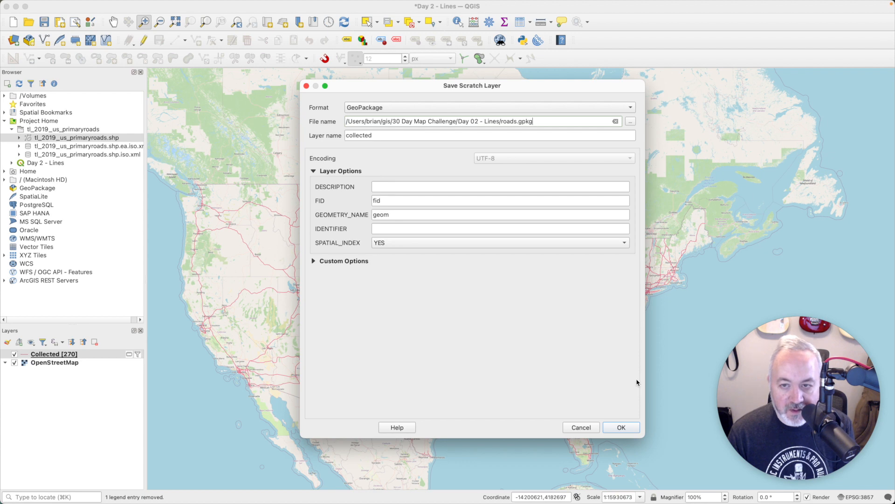
left_click(634, 428)
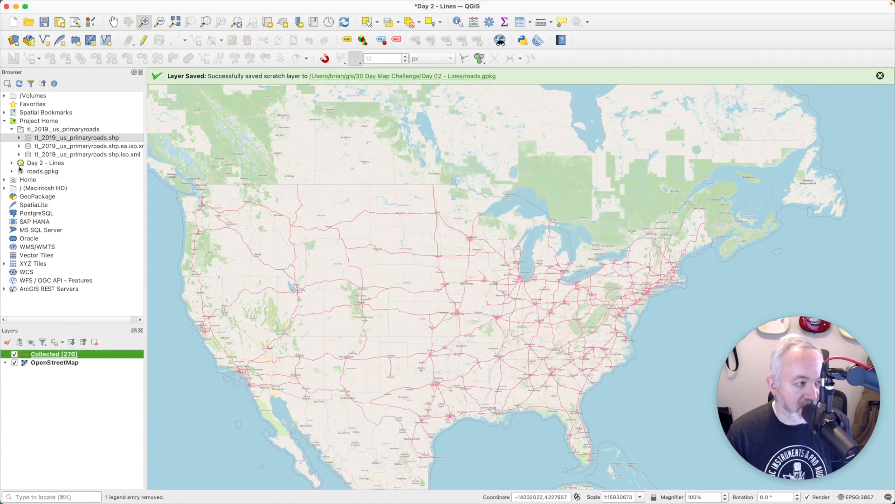
Step: Expand roads.gpkg in the Browser to its collected layer and hide the OpenStreetMap basemap
left_click(34, 173)
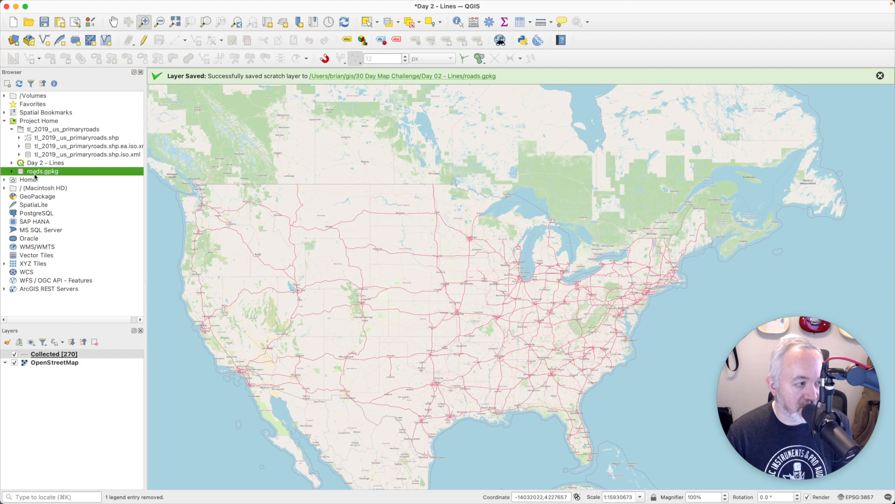
left_click(14, 171)
left_click(45, 181)
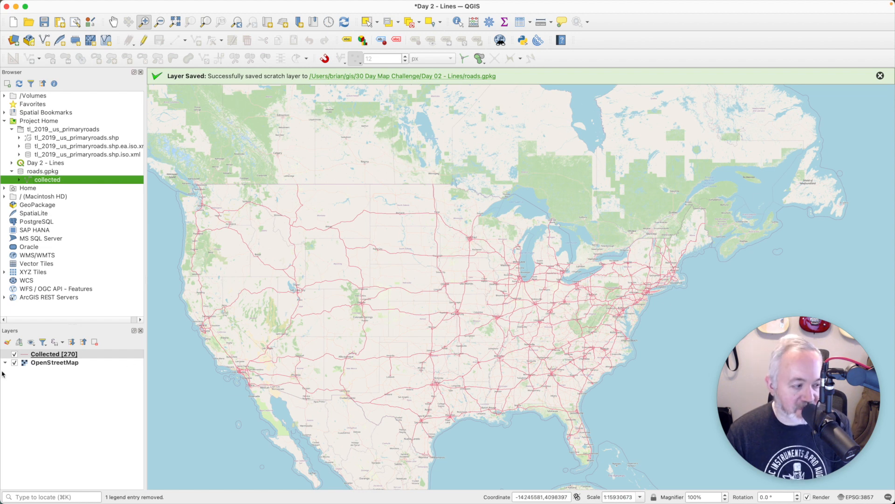
left_click(14, 363)
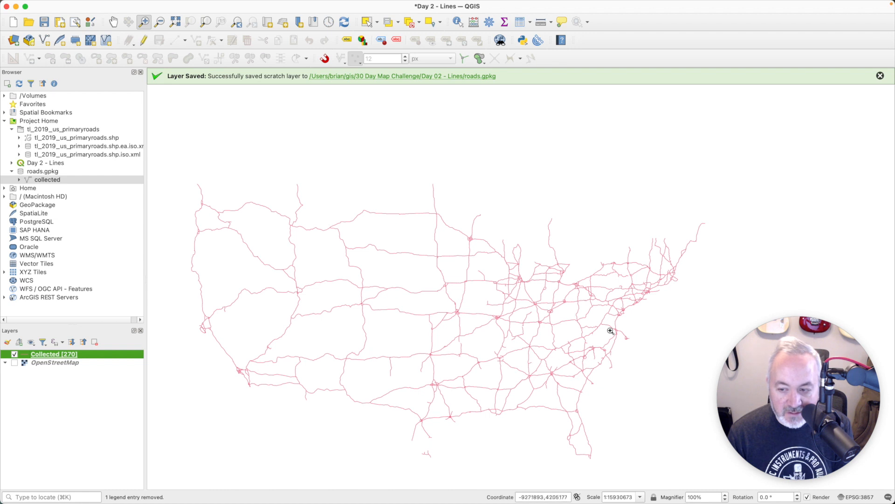
Step: Open the Collected layer's attribute table showing its 270 features
right_click(70, 357)
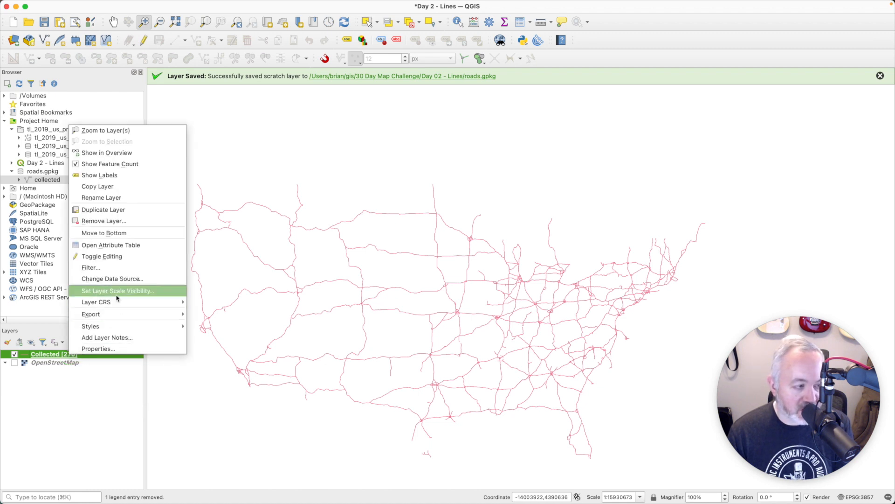
left_click(70, 355)
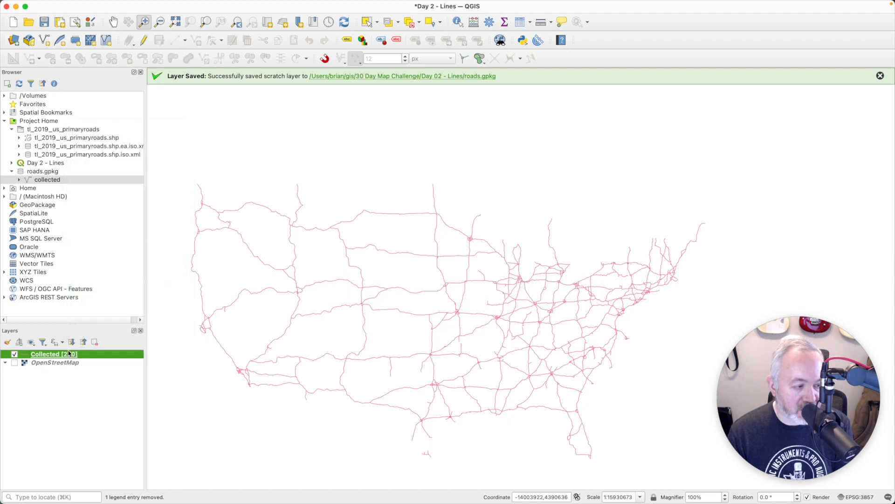
right_click(70, 354)
left_click(104, 243)
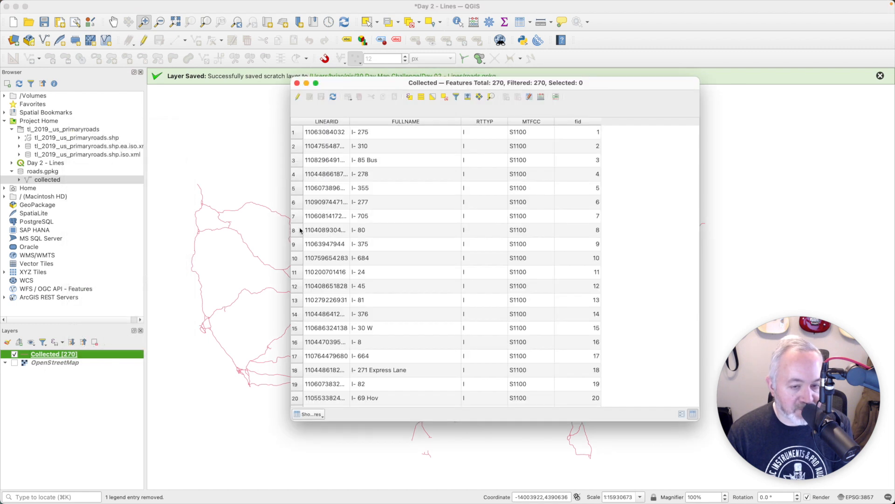
Step: Open the Field Calculator and name the new output field 'length'
left_click_drag(519, 82, 455, 98)
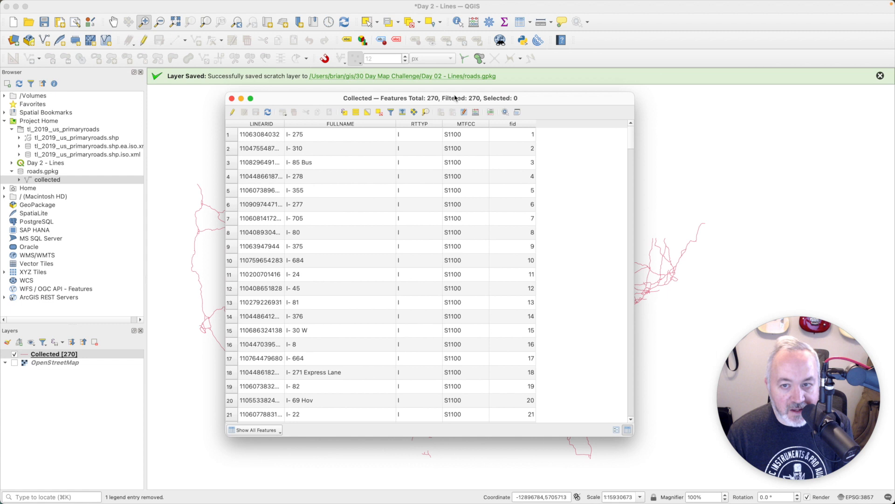
left_click(476, 112)
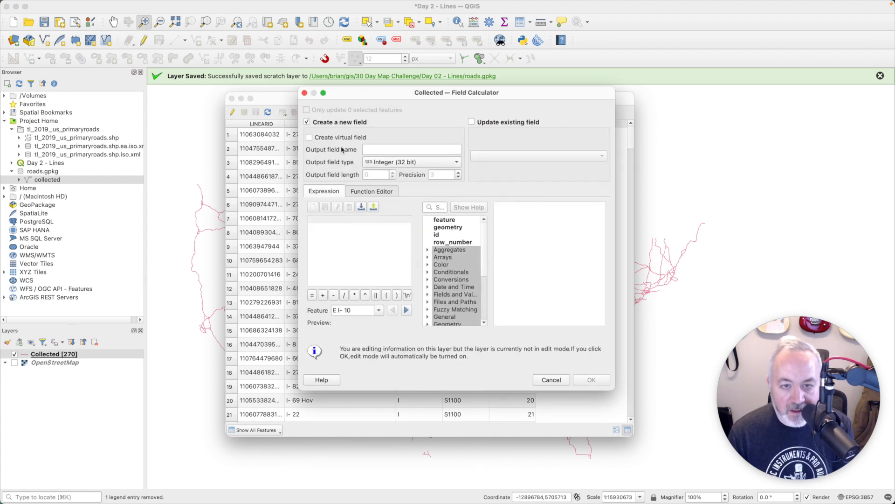
left_click(386, 150)
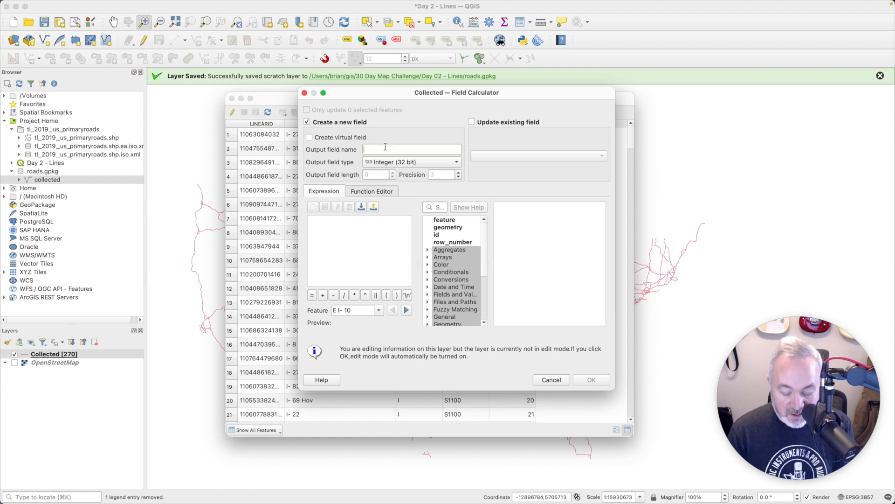
type("length")
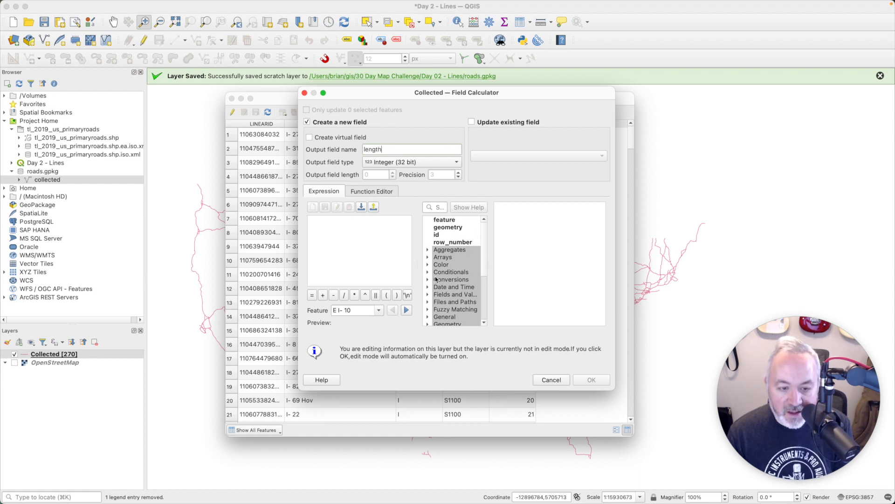
Step: Search the functions for length and insert $length as the expression
left_click_drag(614, 390, 716, 429)
left_click(499, 207)
type("length")
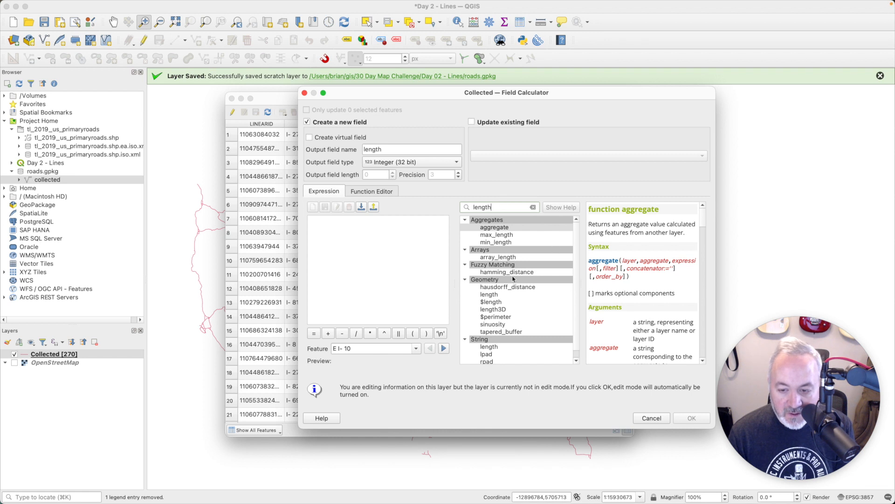
left_click(500, 303)
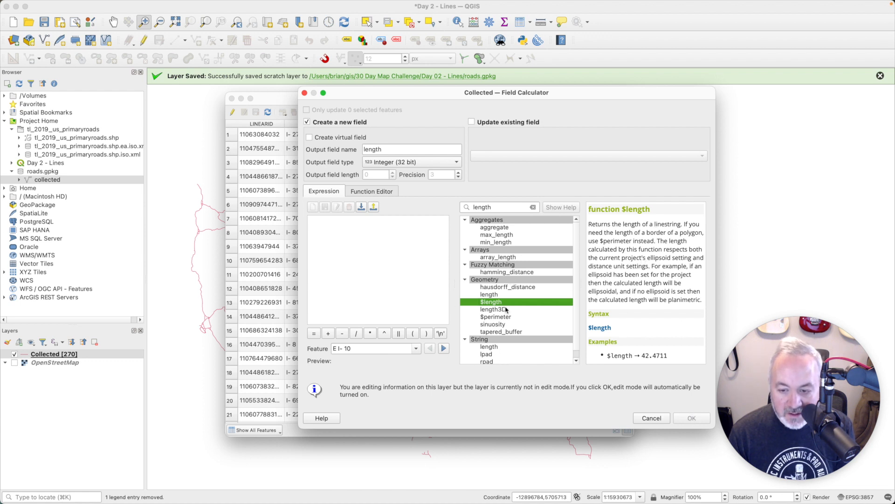
double_click(488, 303)
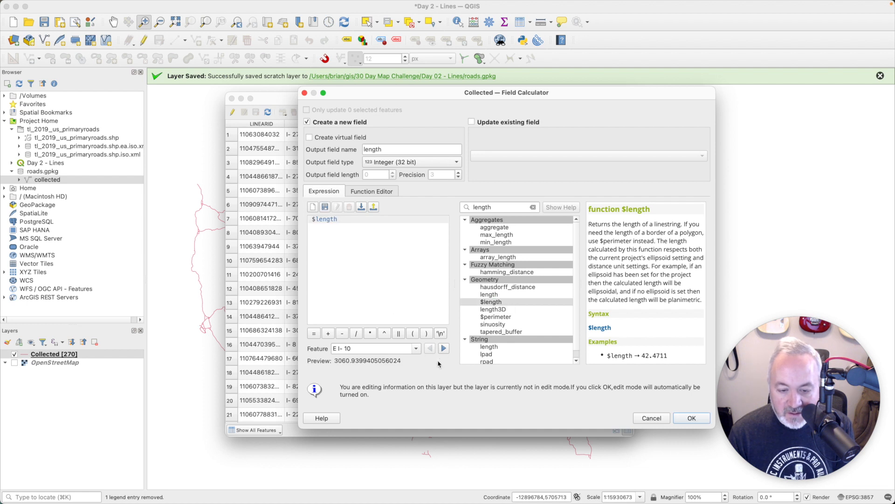
Step: Preview $length across several features, e.g. 18235.63 for I-20 W, and create the field
left_click(443, 348)
left_click(443, 348)
left_click(444, 348)
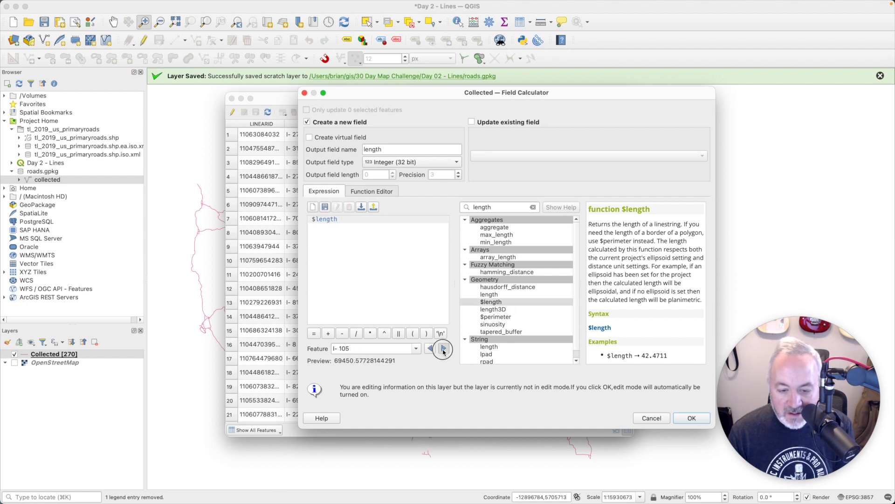
left_click(443, 349)
left_click(443, 348)
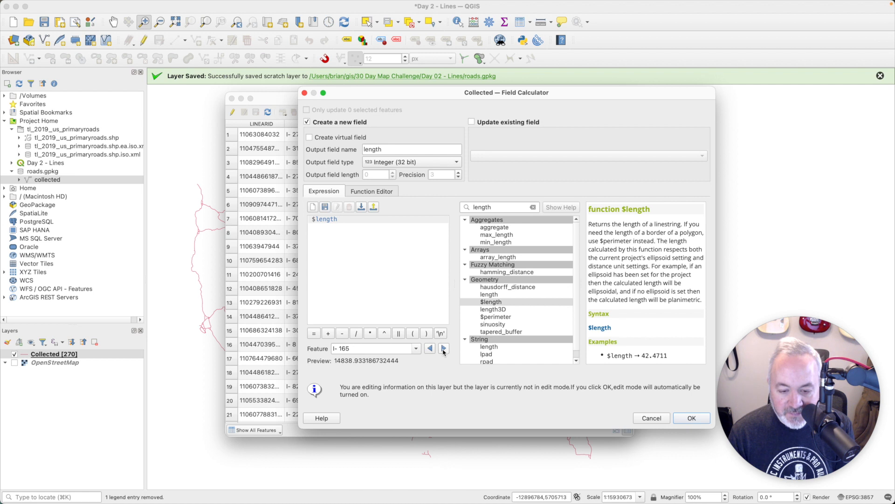
left_click(444, 348)
left_click(444, 348)
left_click(444, 348)
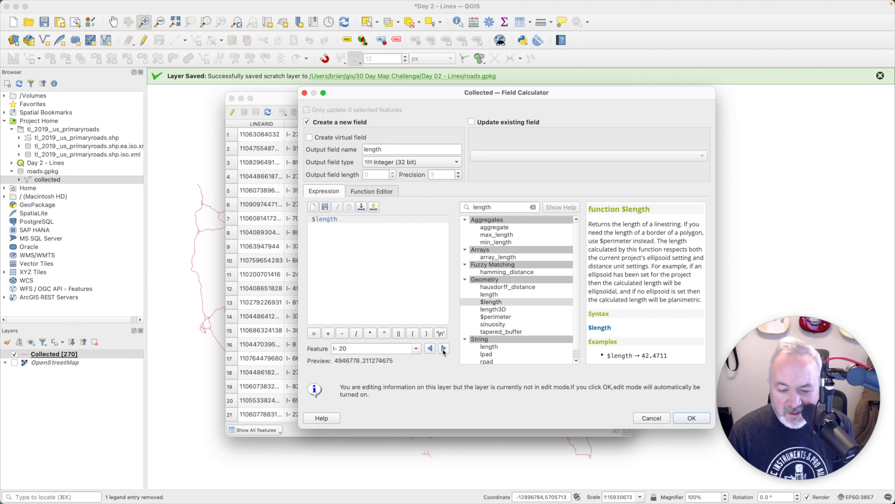
left_click(443, 348)
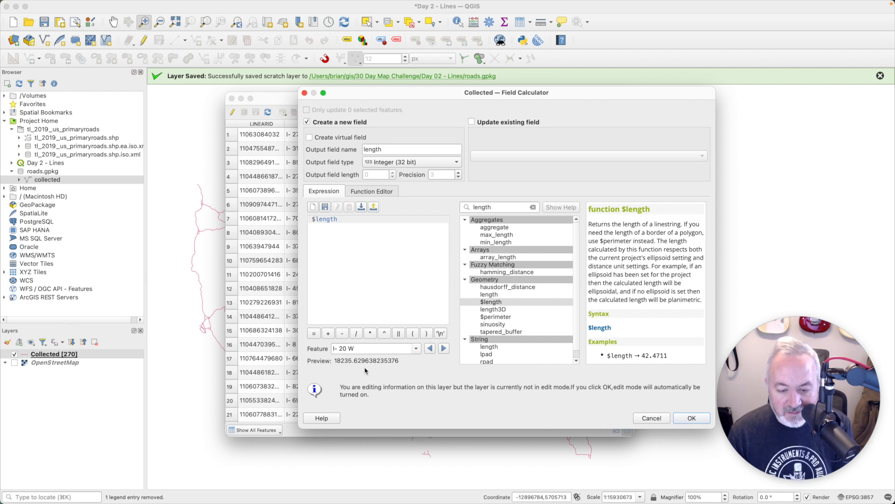
left_click(689, 421)
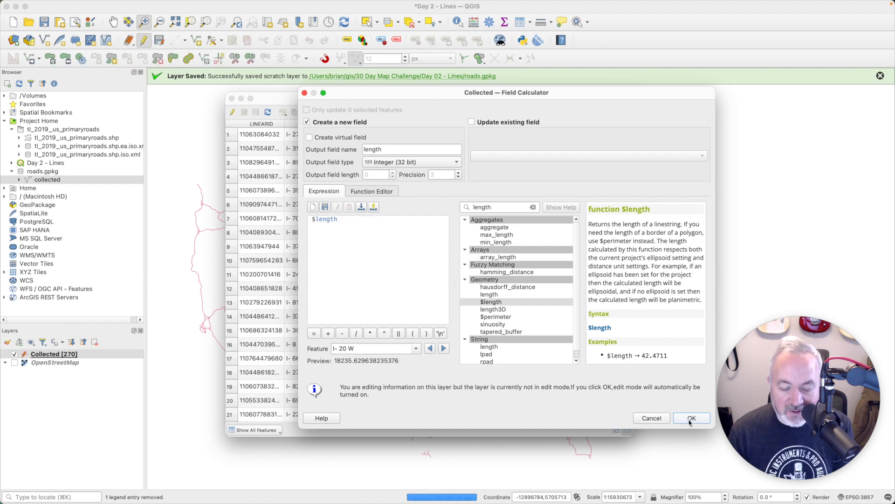
Step: Sort the table by length ascending and select the longest row, I- 90 at 9974141
left_click(562, 136)
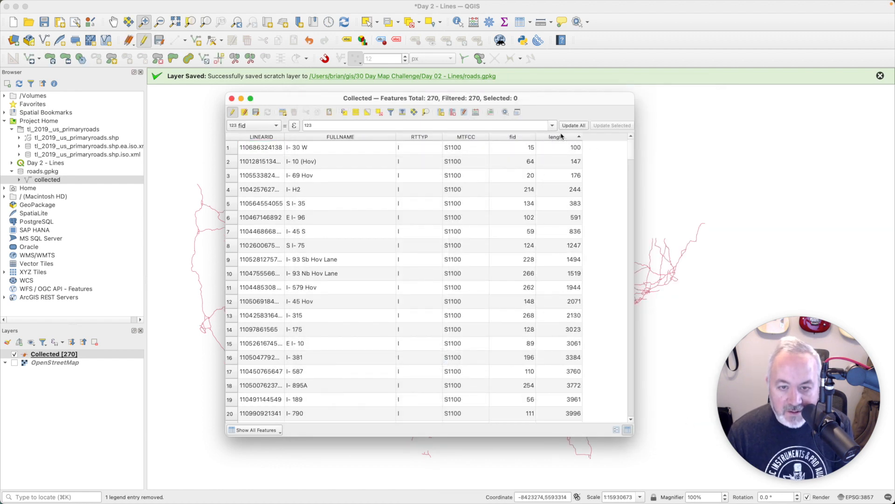
left_click_drag(631, 152, 627, 415)
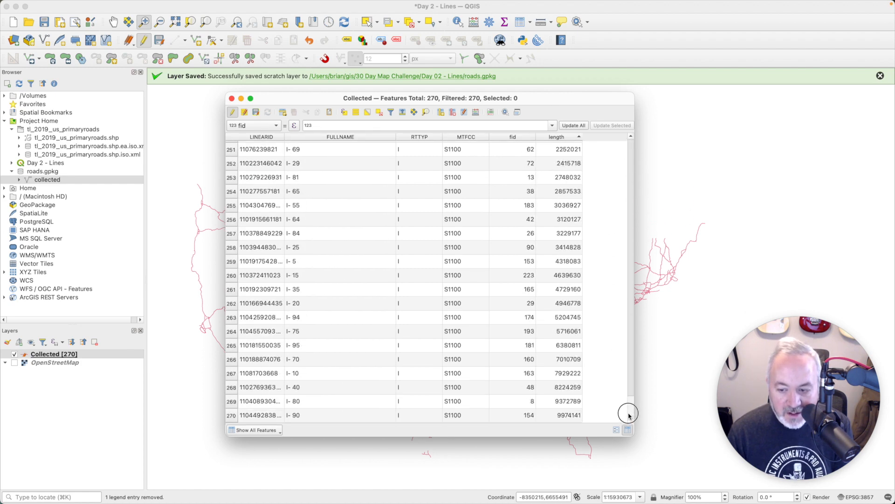
left_click(231, 416)
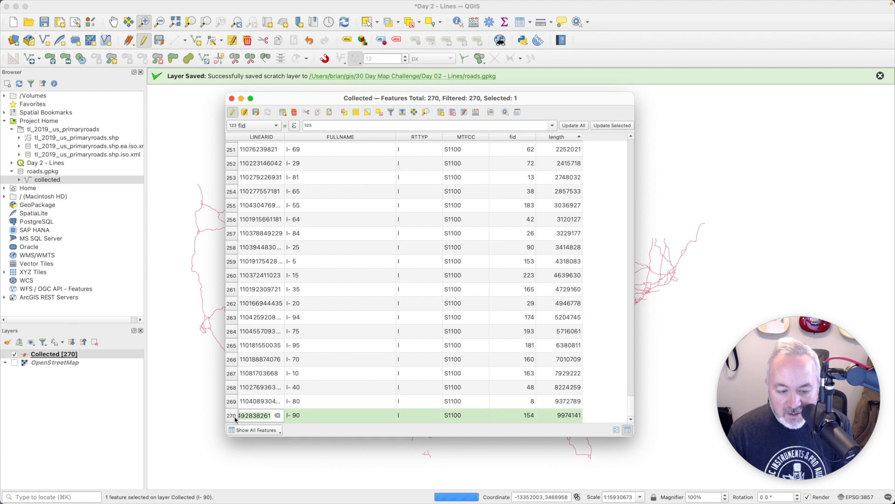
left_click(629, 410)
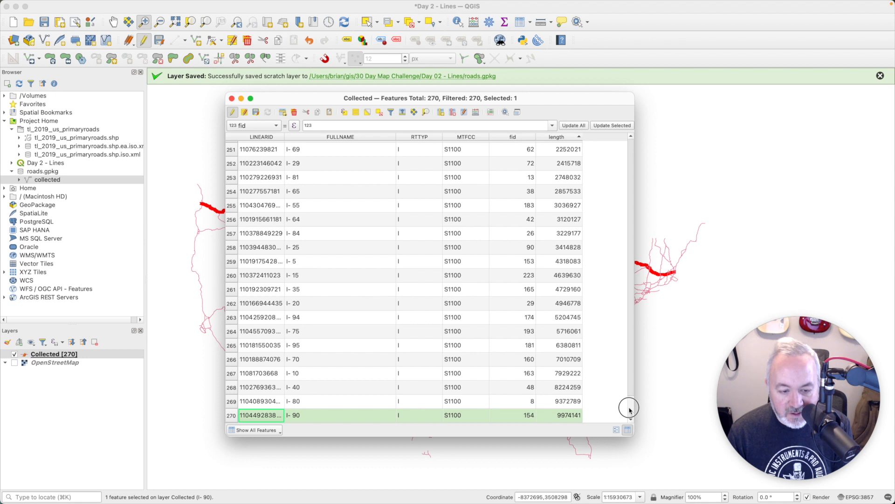
Step: Select the I- 85 row as well, then close the attribute table
scroll(629, 410, "up", 2)
scroll(629, 410, "down", 2)
scroll(628, 409, "up", 3)
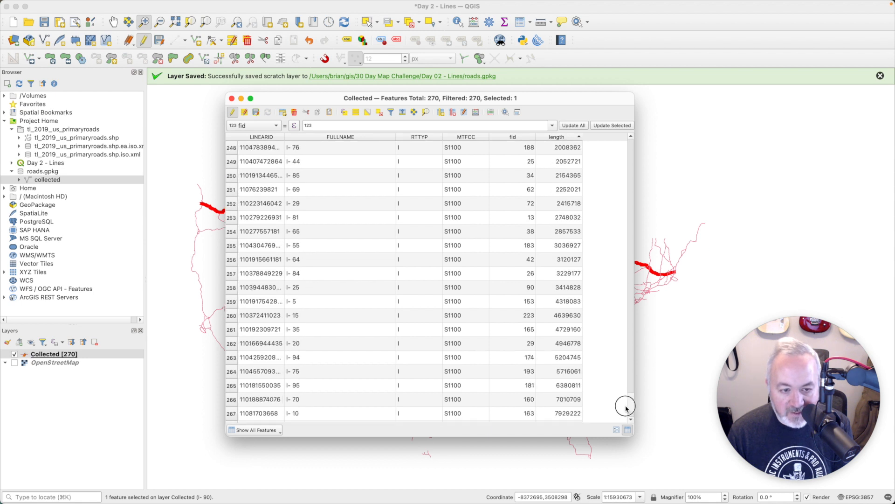
scroll(626, 409, "down", 1)
left_click(233, 161)
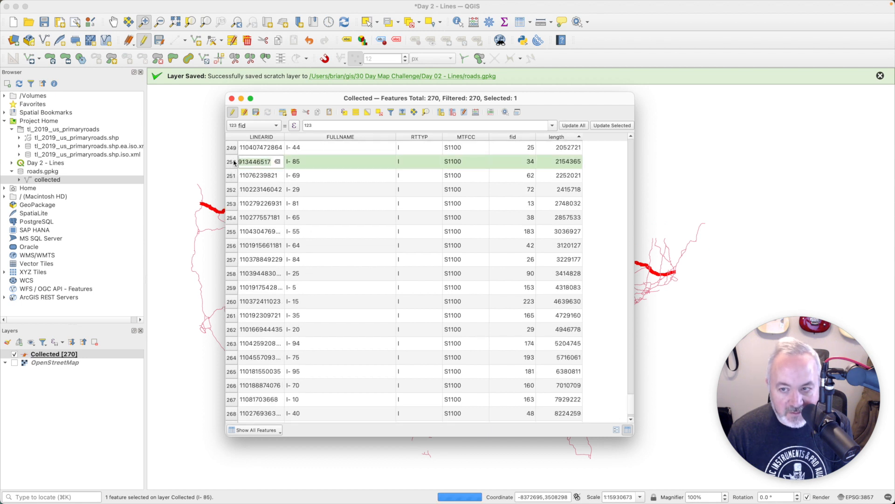
scroll(294, 190, "up", 1)
scroll(573, 161, "up", 2)
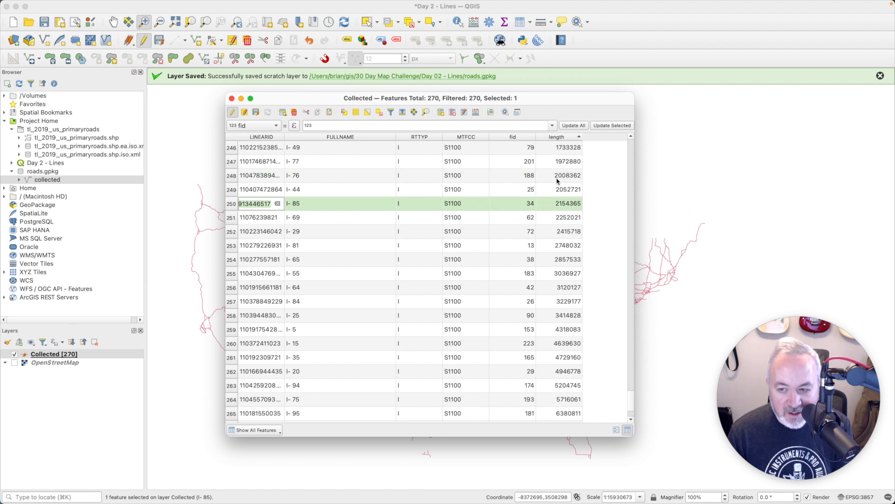
left_click(232, 98)
Step: Save the pending length edits on the Collected layer
right_click(96, 355)
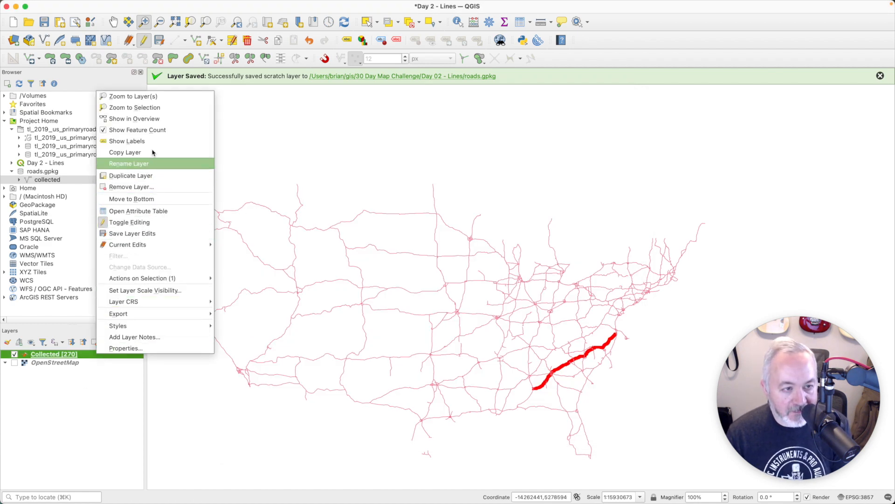
left_click(153, 233)
right_click(79, 357)
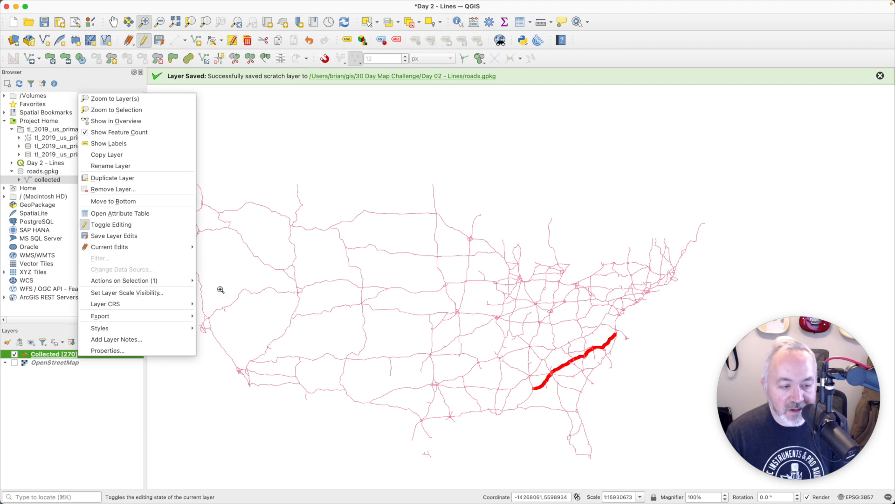
left_click(68, 358)
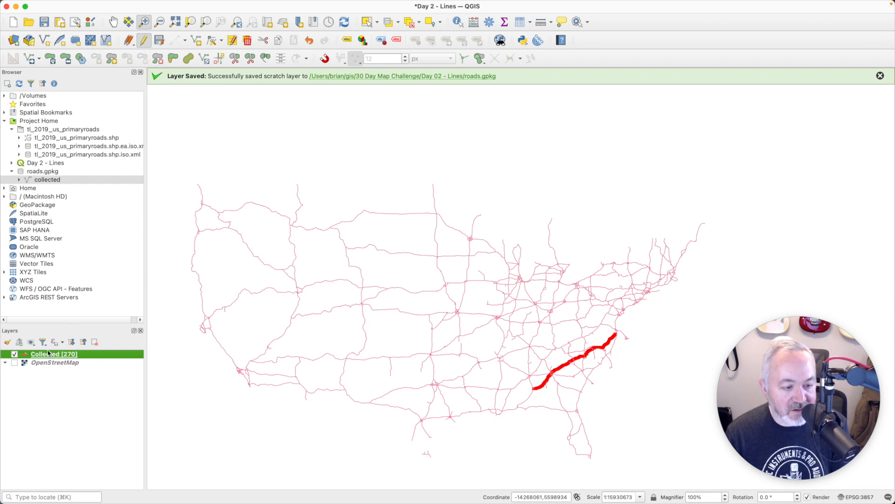
Step: Turn off editing for Collected, saving the changes
right_click(71, 357)
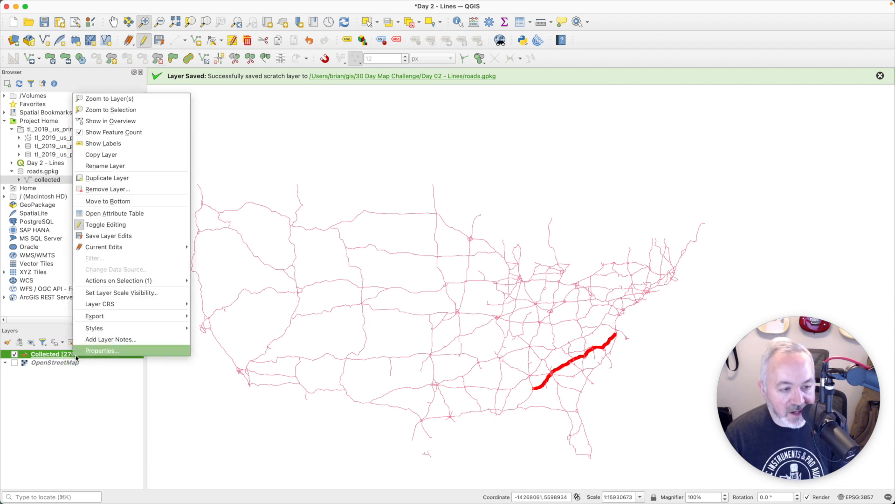
key("Escape")
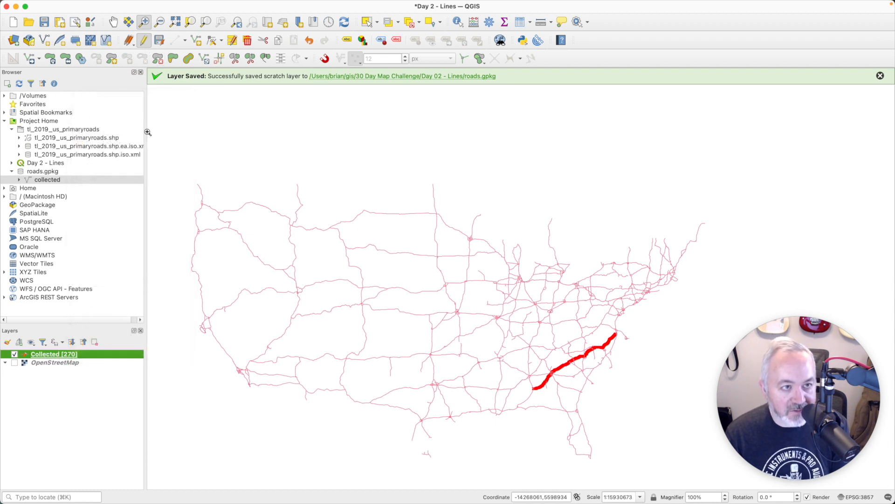
left_click(144, 40)
left_click(510, 258)
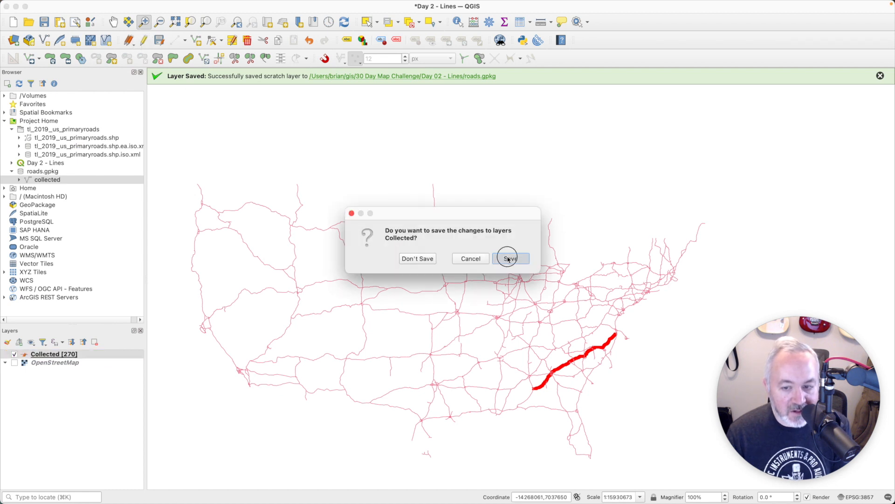
right_click(101, 359)
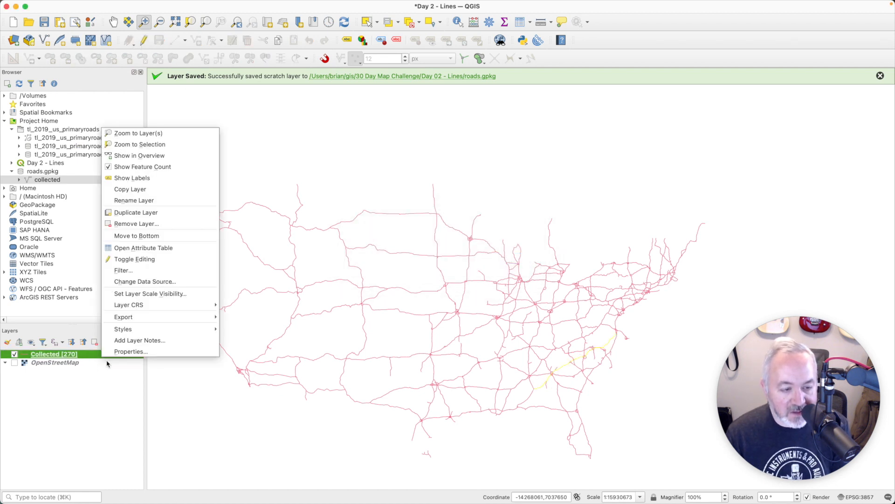
Step: Filter Collected to "length" > 2000000, testing results from 85 down to 23 roads, and apply
left_click(149, 275)
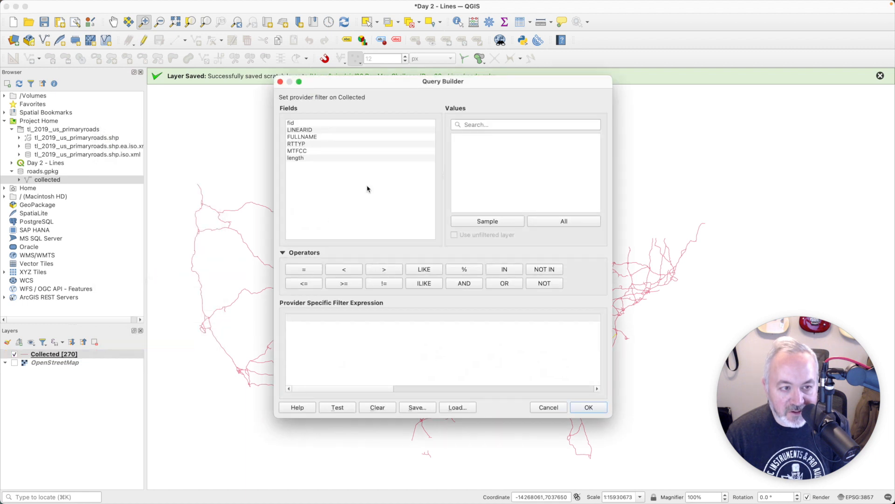
double_click(308, 159)
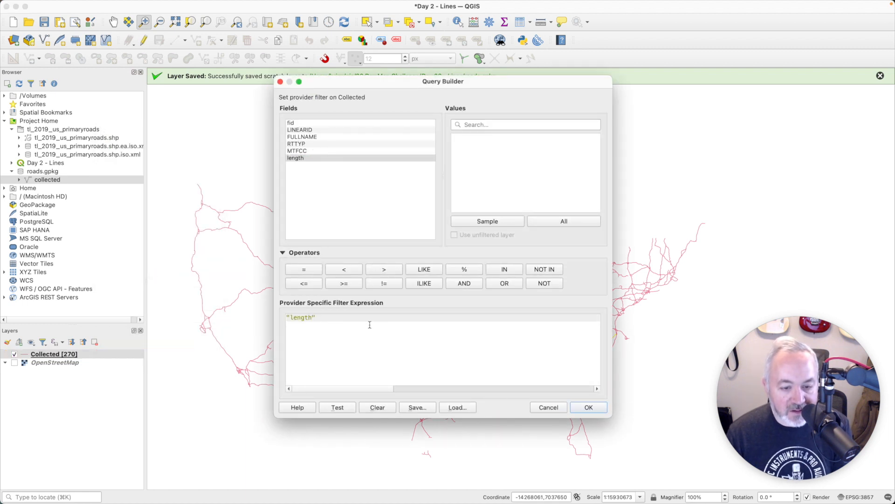
type("> 200000")
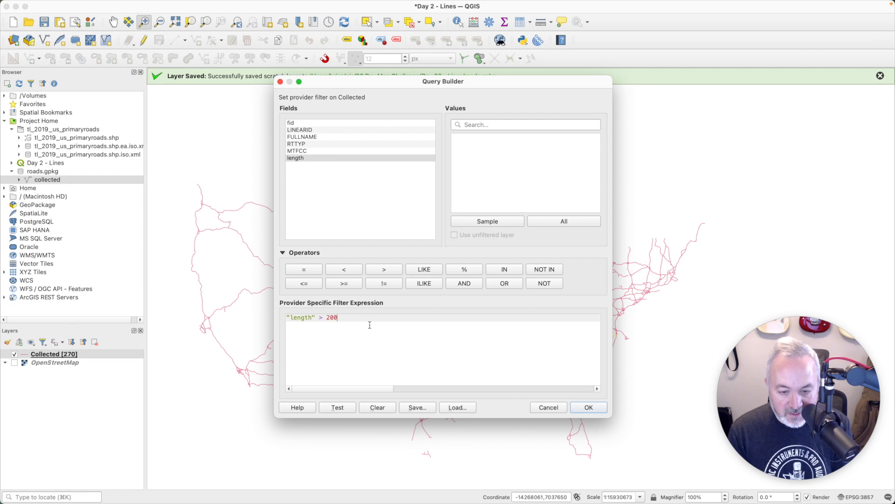
left_click(348, 407)
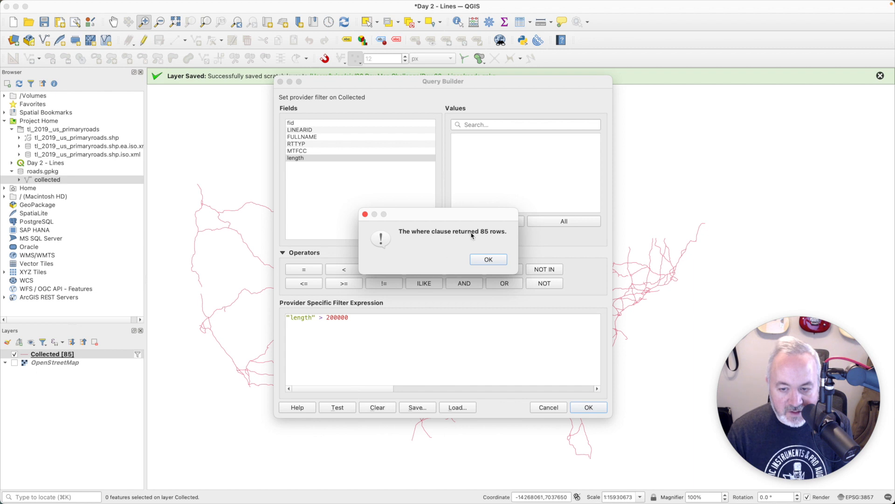
left_click(489, 259)
left_click(358, 319)
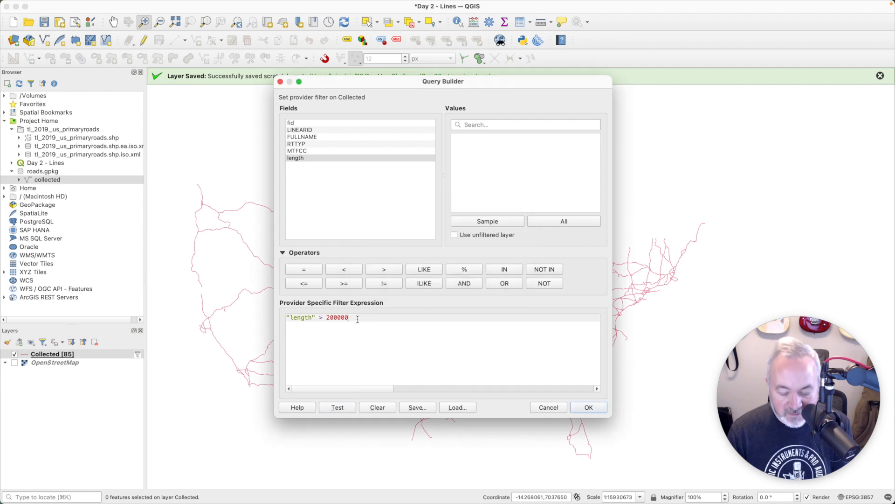
left_click(335, 407)
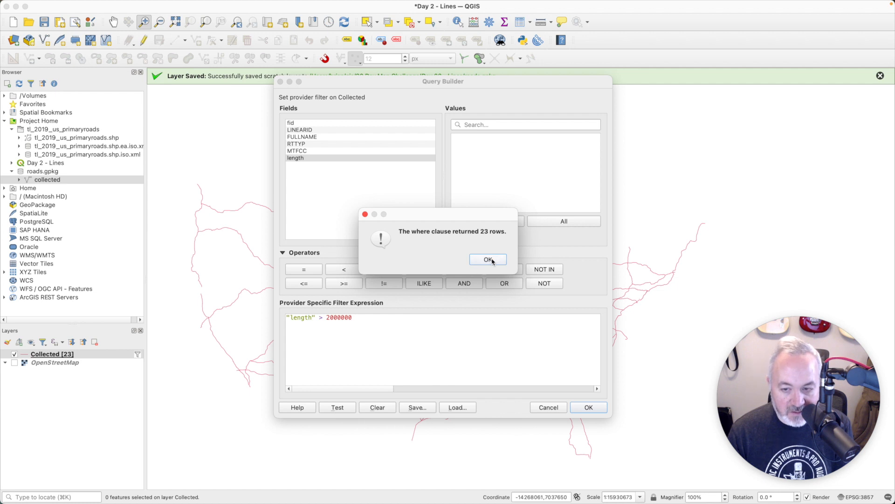
left_click(489, 259)
left_click(588, 407)
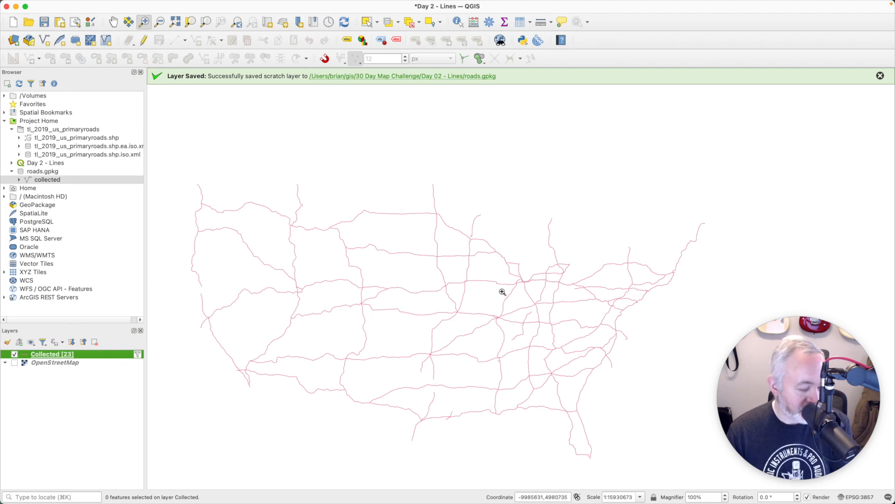
Step: Switch the Collected layer's symbology to Categorized by the FULLNAME field
double_click(70, 357)
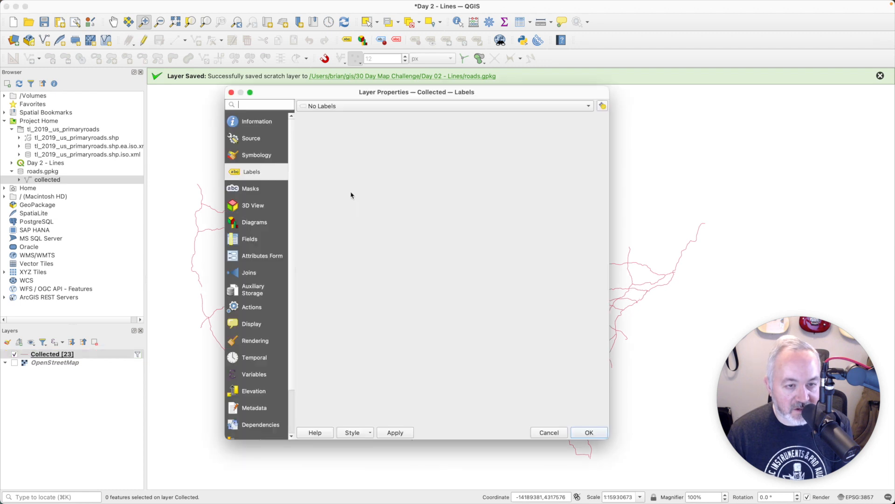
left_click(266, 156)
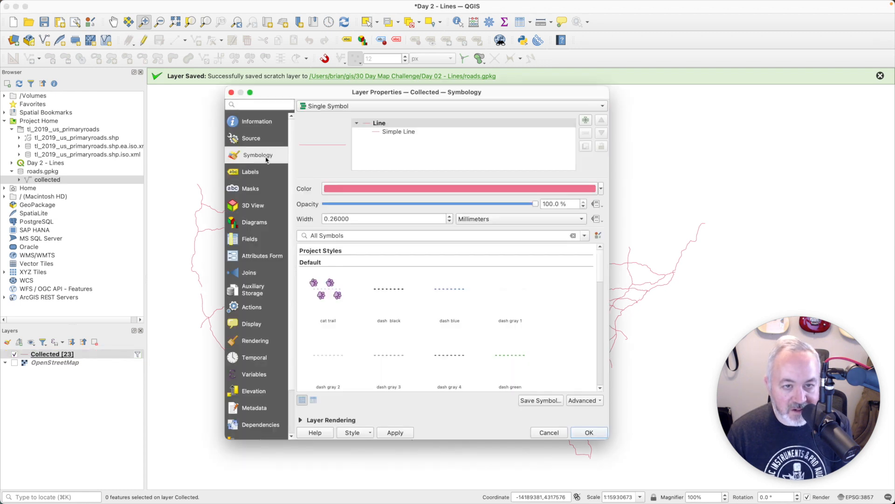
left_click(373, 107)
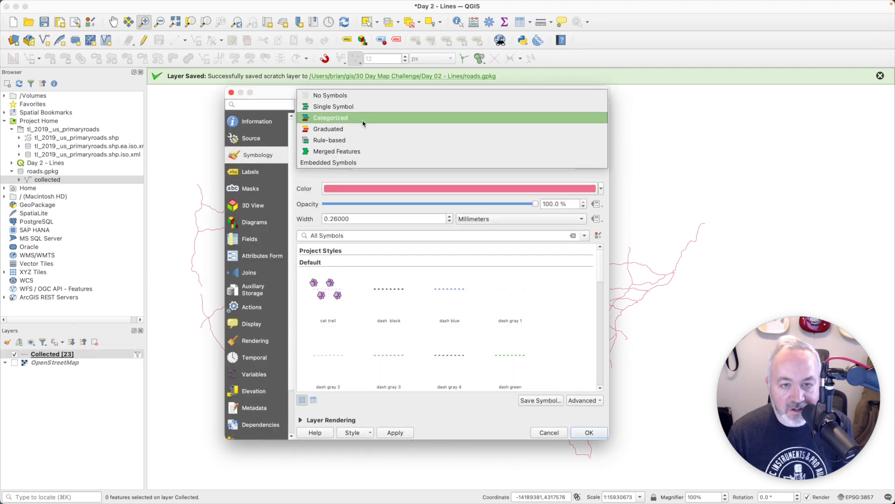
left_click(363, 118)
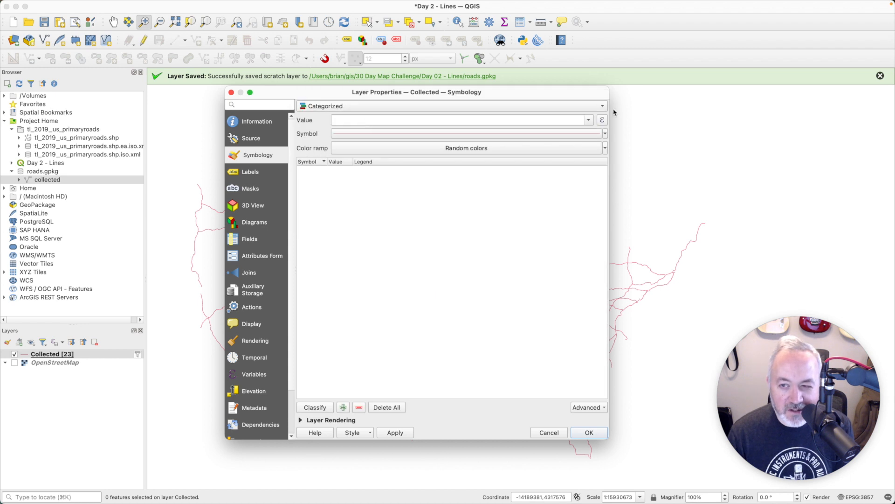
left_click(591, 121)
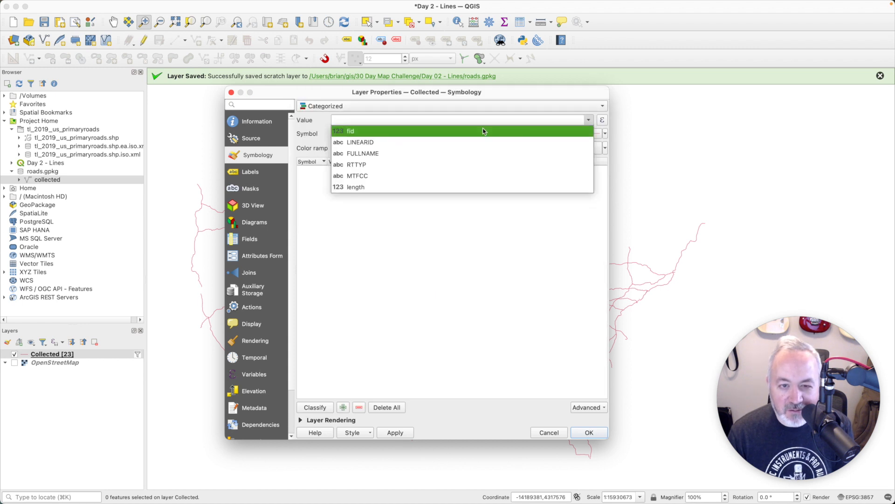
left_click(398, 151)
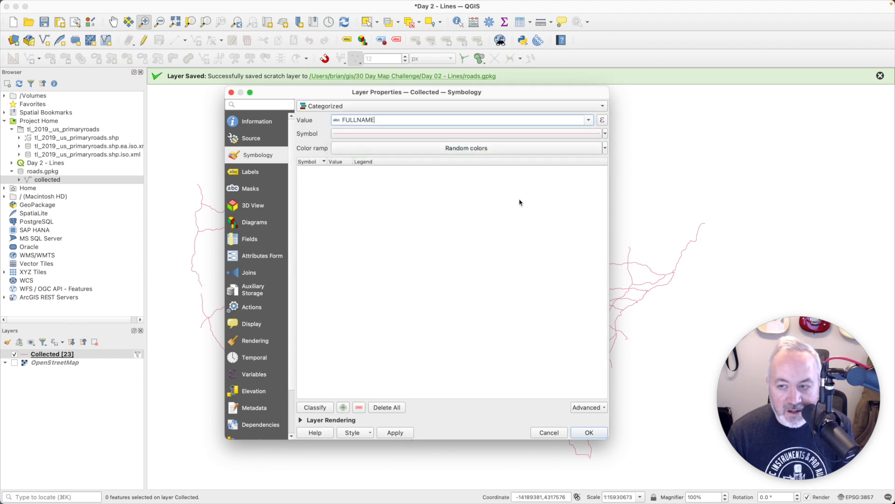
left_click_drag(607, 438, 631, 445)
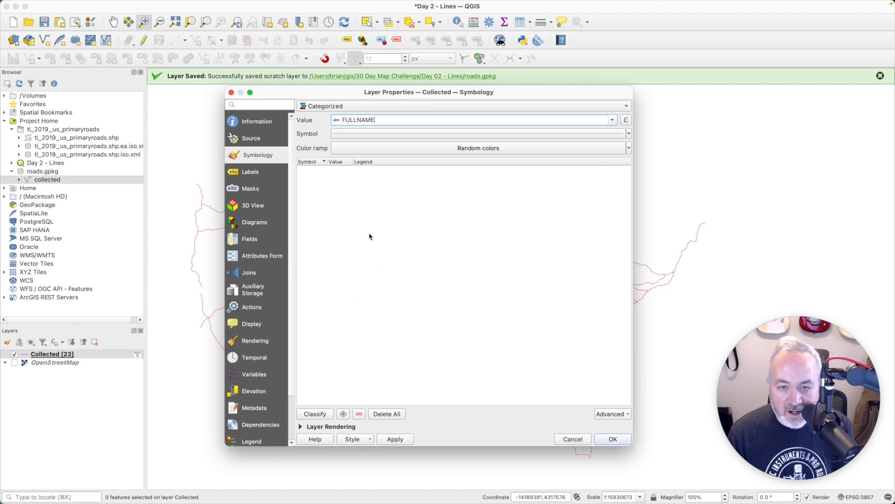
Step: Set the line width to 0.5, classify every interstate name, and apply the style
left_click(375, 134)
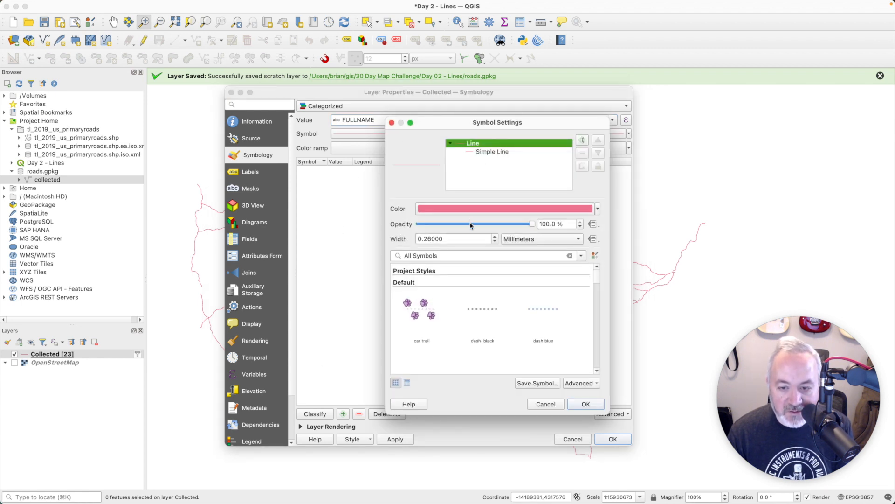
double_click(454, 242)
type("0.5")
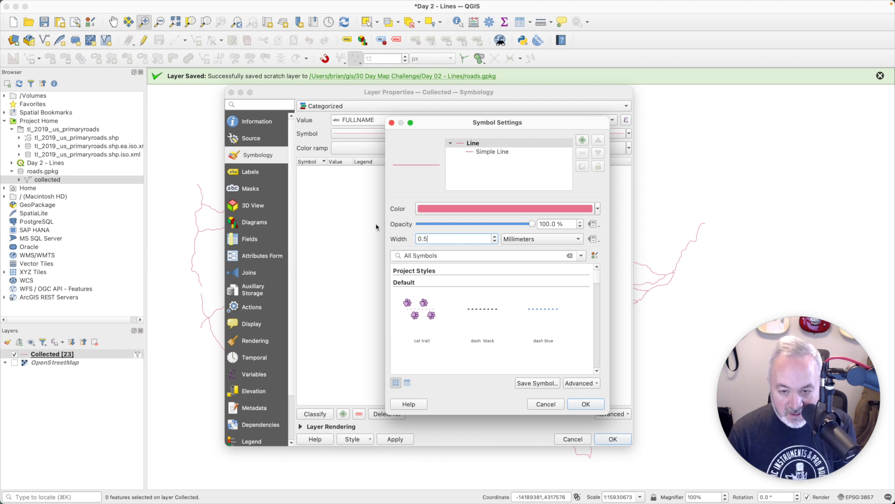
left_click(585, 404)
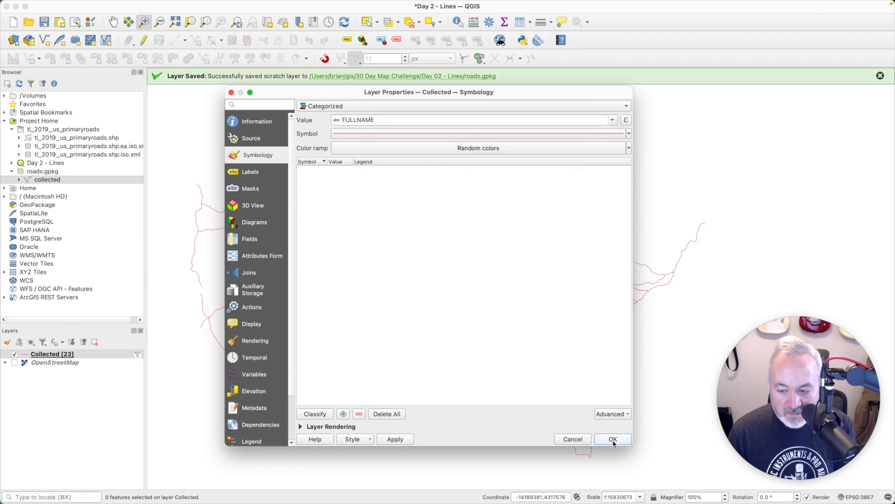
left_click(315, 414)
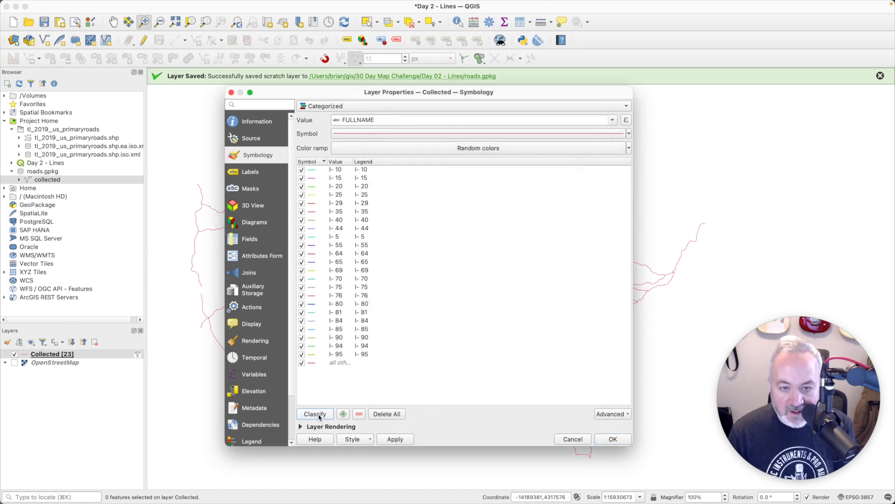
left_click(613, 439)
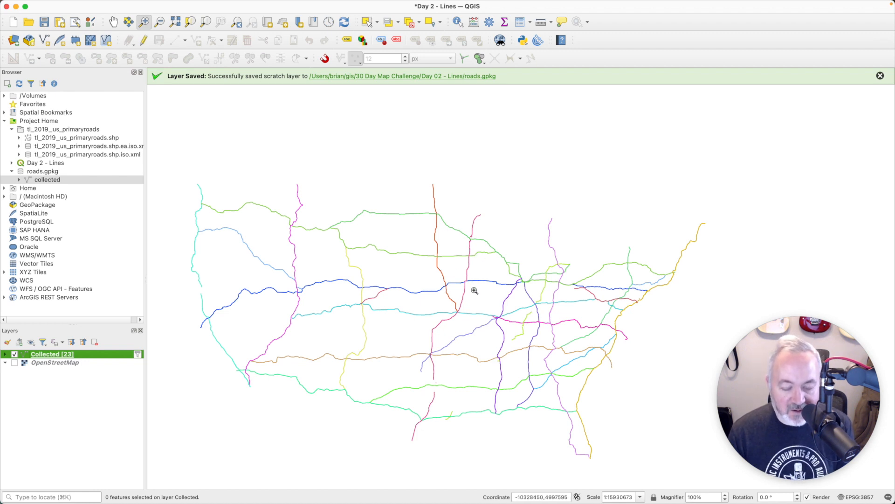
key("super+Tab")
Step: Search 'us state shapefile' and download s_08mr23.zip from the NWS U.S. States and Territories page
key("super+t")
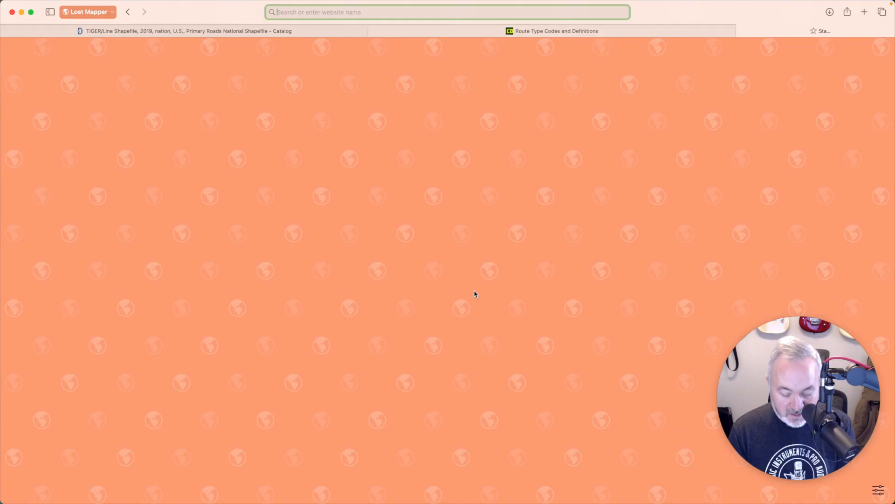
type("us")
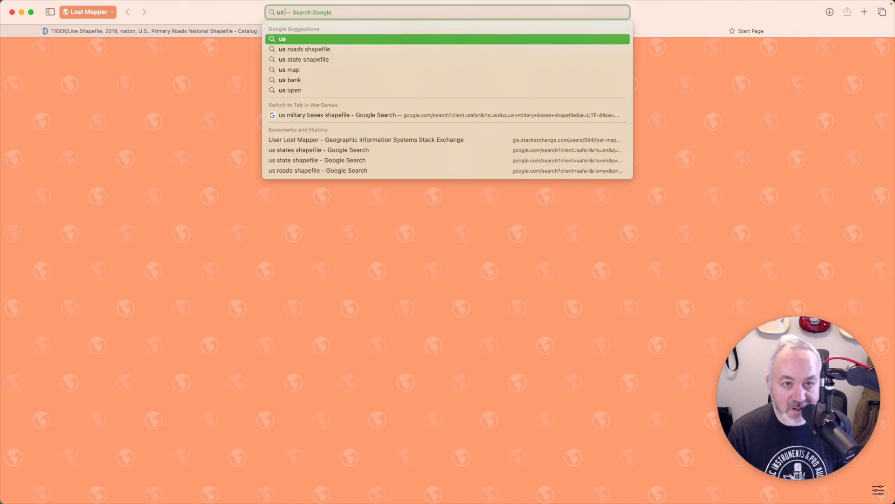
type(" state shapefile")
key("Return")
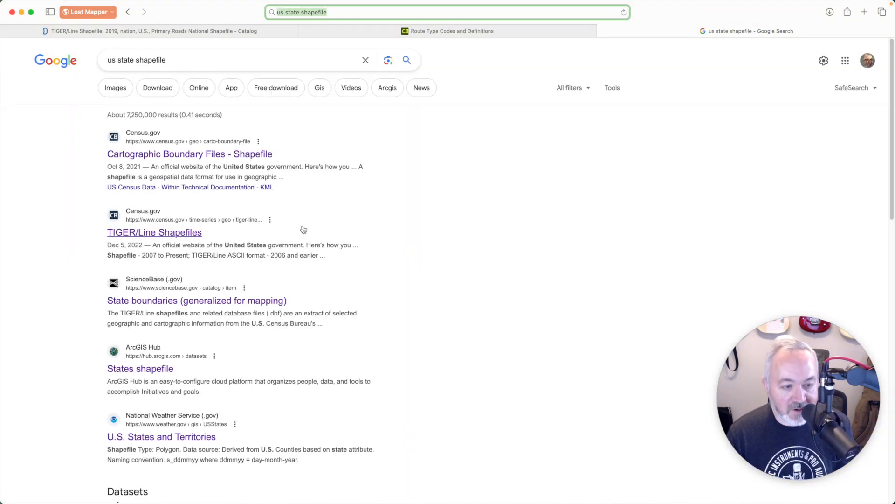
scroll(280, 364, "down", 1)
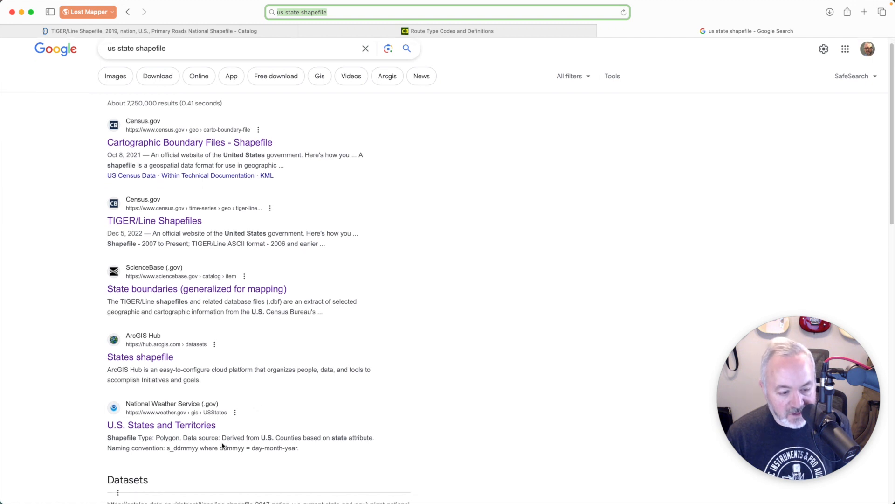
left_click(161, 432)
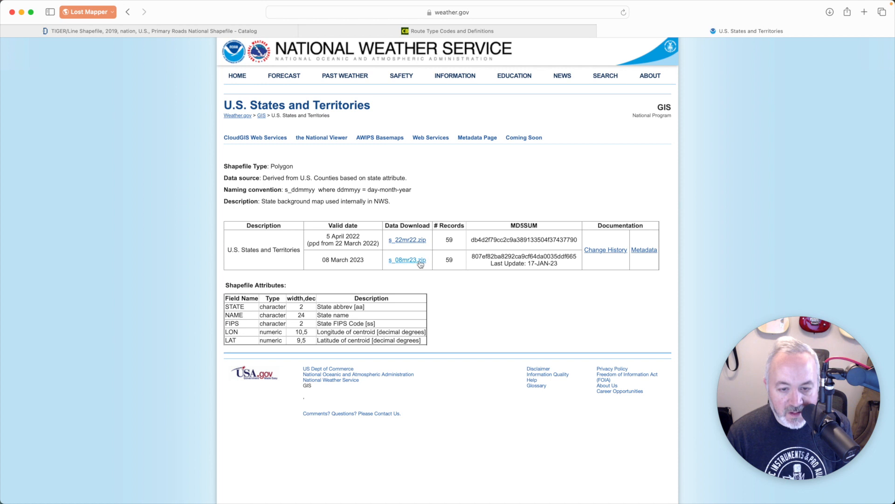
left_click(420, 263)
key("super+Tab")
key("super+Tab")
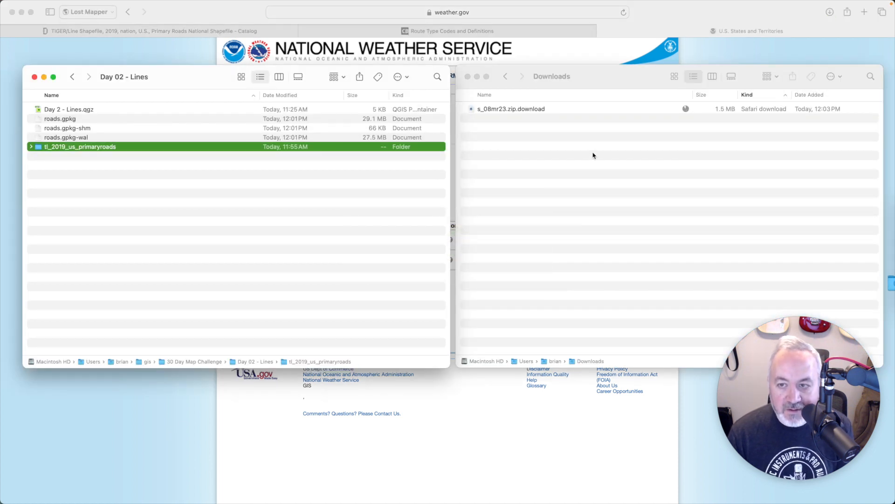
Step: Move the s_08mr23 folder into Day 02 - Lines and add s_08mr23.shp to the QGIS map
left_click_drag(492, 111, 130, 252)
key("super+Tab")
key("super+Tab")
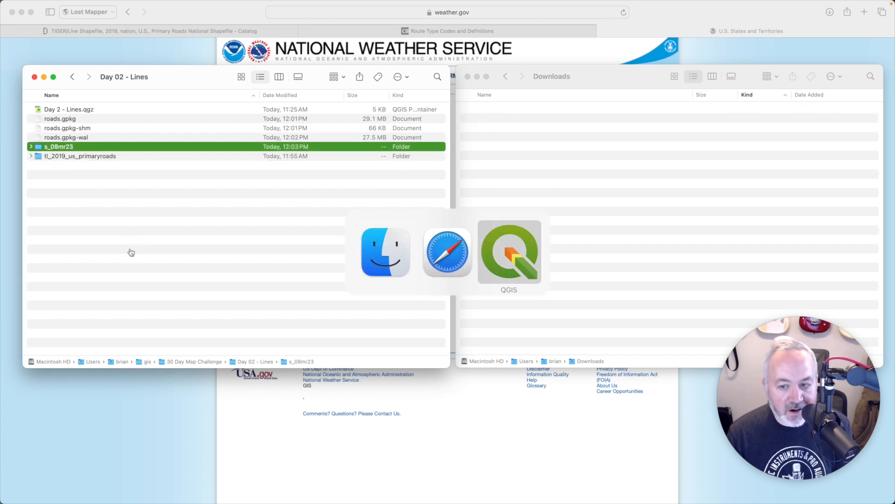
double_click(38, 130)
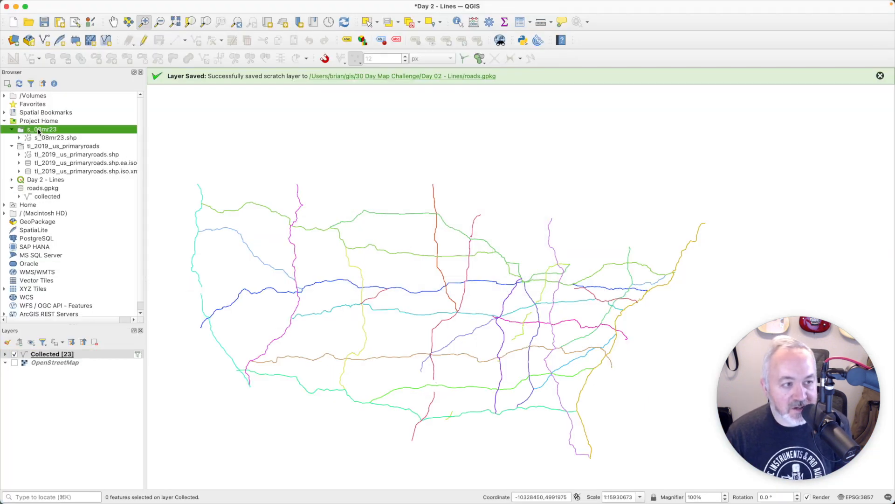
double_click(54, 138)
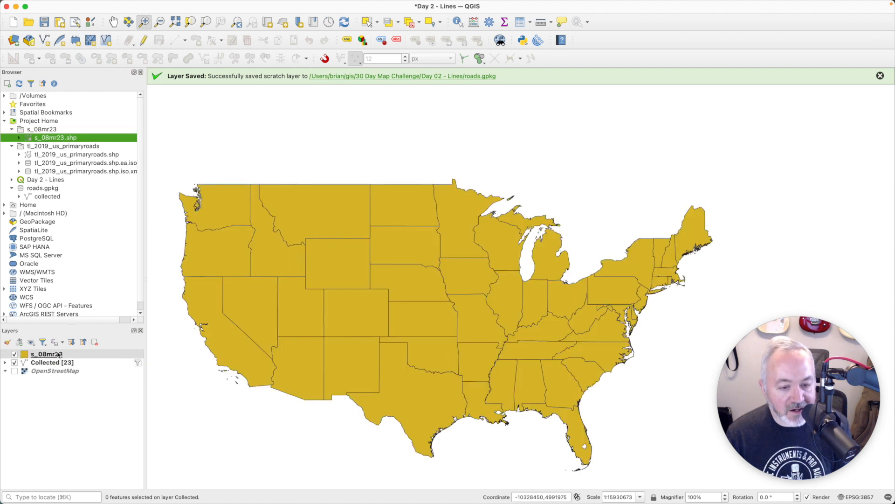
Step: Move the s_08mr23 states layer below Collected and open its symbology properties
left_click_drag(41, 355, 42, 369)
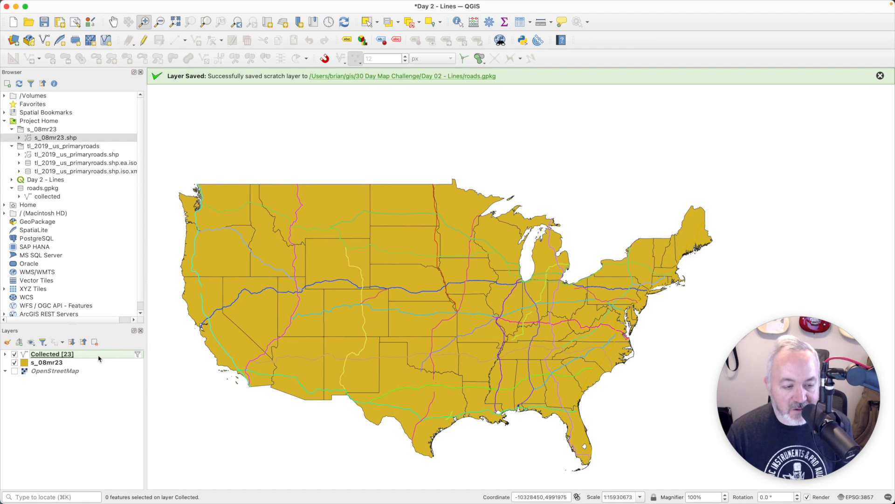
double_click(55, 365)
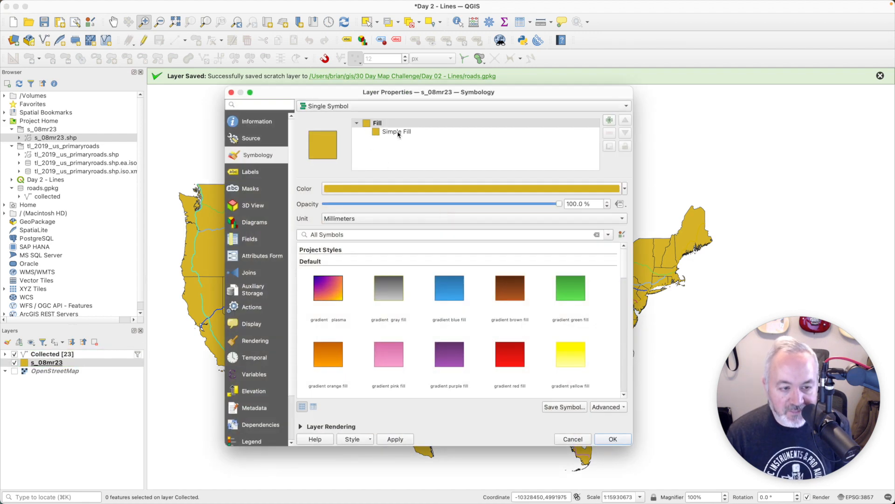
Step: Give the s_08mr23 states a solid black fill with a transparent outline
left_click(390, 134)
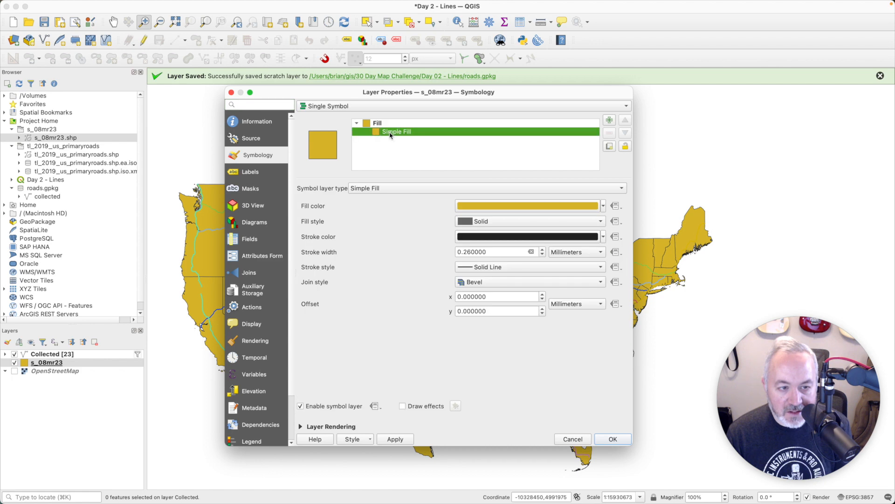
left_click(595, 207)
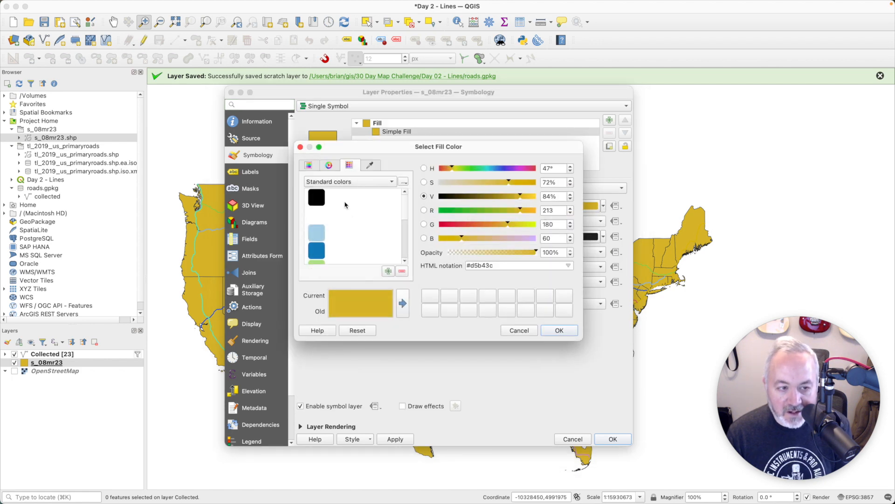
left_click(322, 199)
left_click(561, 332)
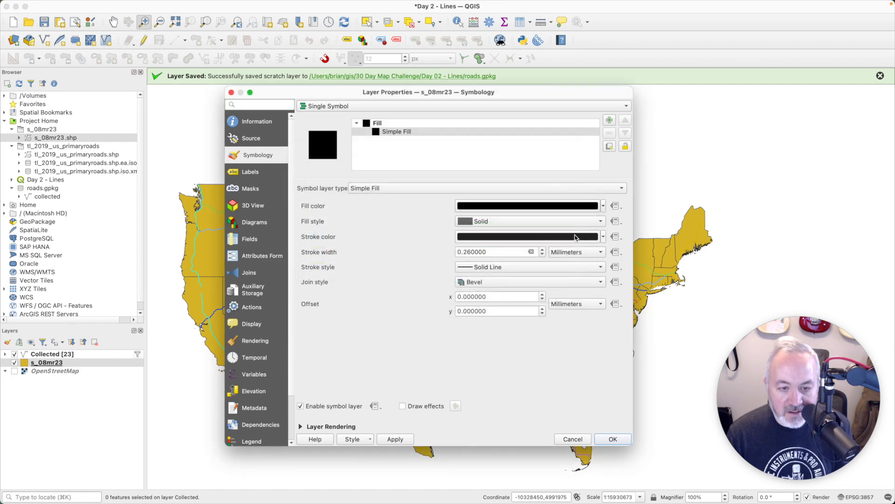
left_click(554, 239)
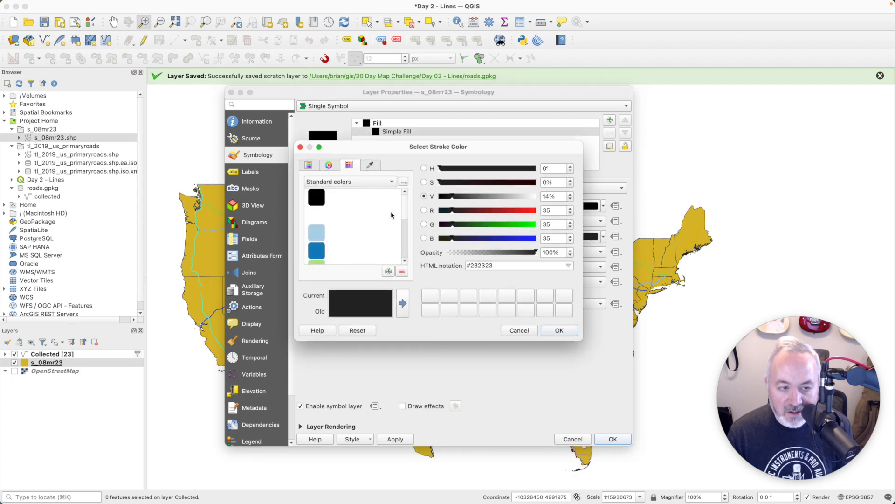
left_click(320, 216)
left_click(557, 330)
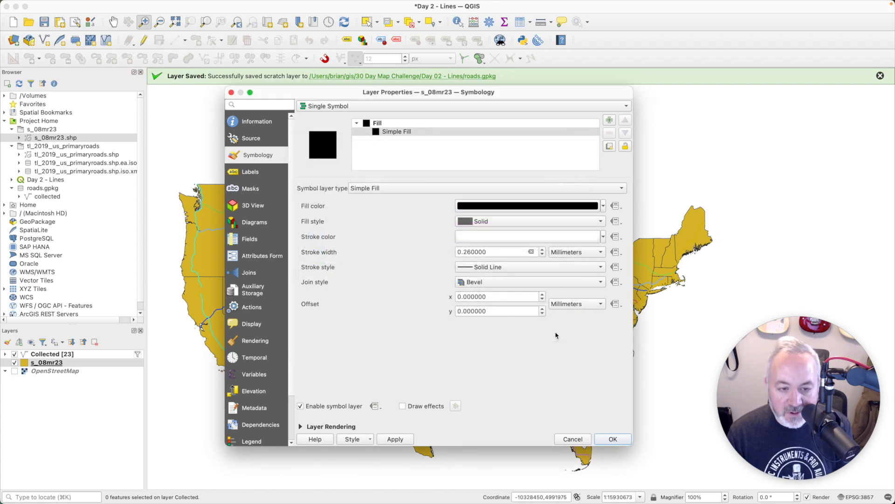
left_click(619, 442)
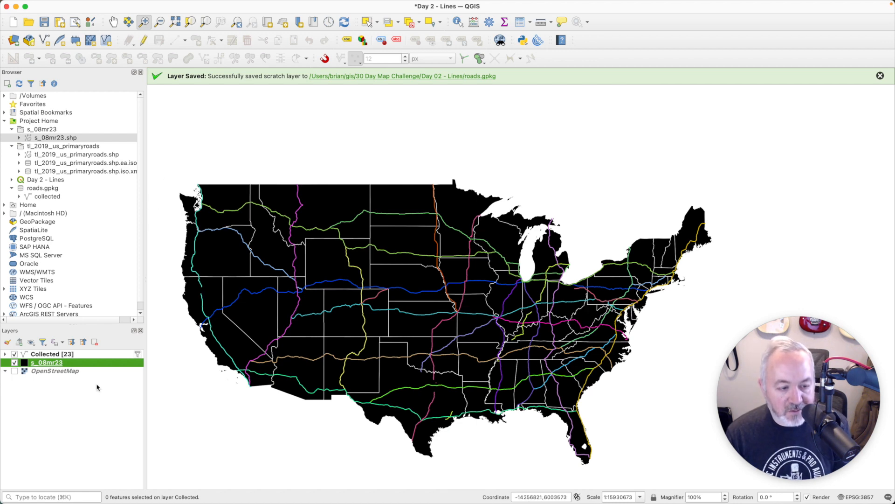
Step: Zoom the map to the Collected interstates layer and save the project as Day 2 - Lines.qgz
right_click(69, 355)
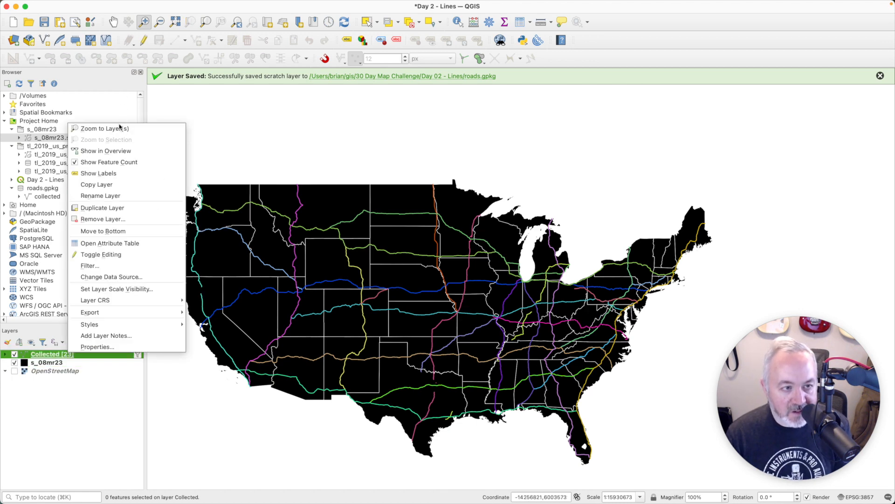
left_click(105, 128)
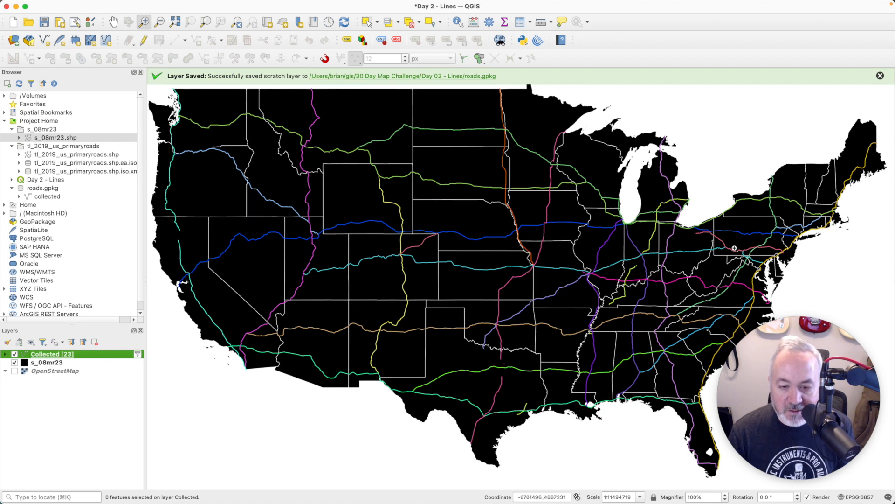
left_click(44, 22)
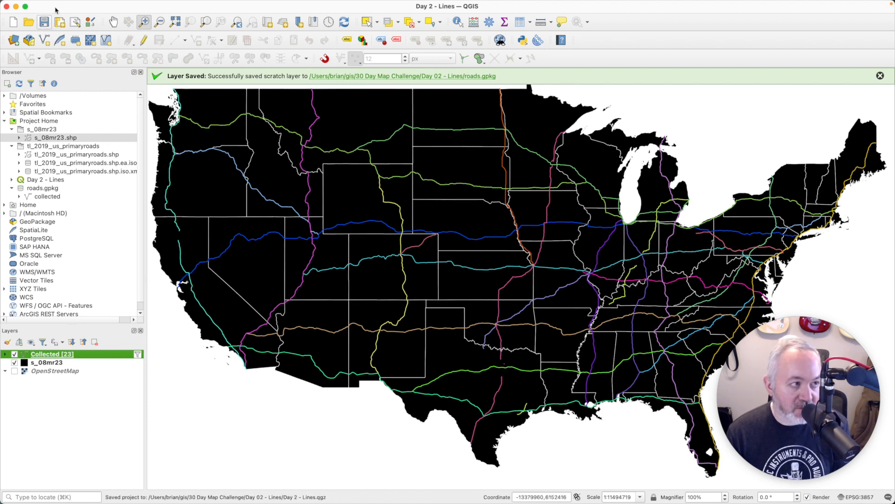
left_click(60, 5)
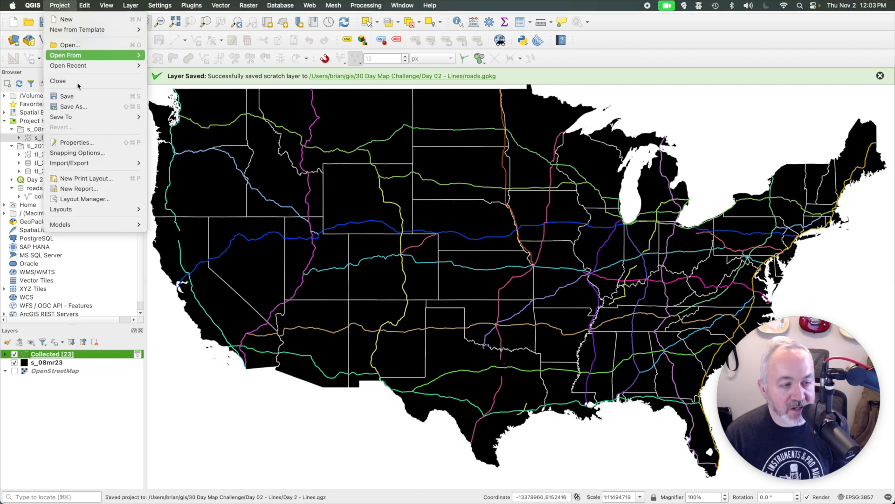
Step: Create a new print layout titled Landscape and maximise its window to fill the screen
left_click(91, 178)
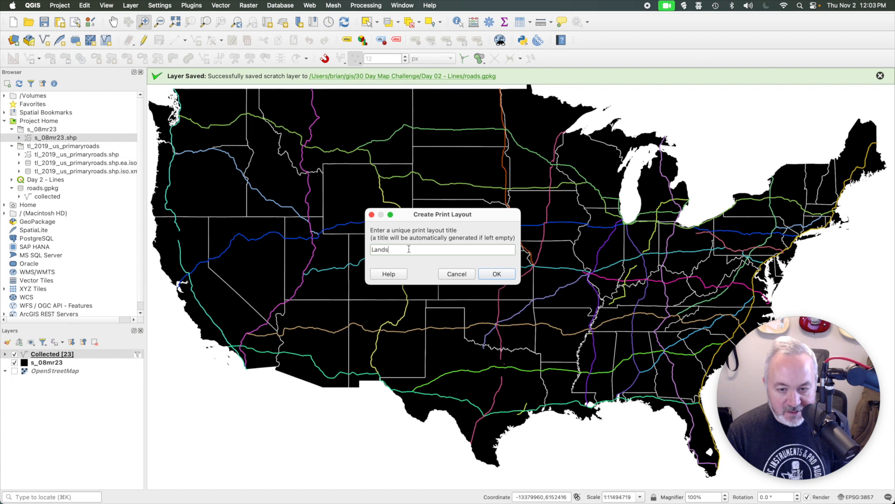
key("Return")
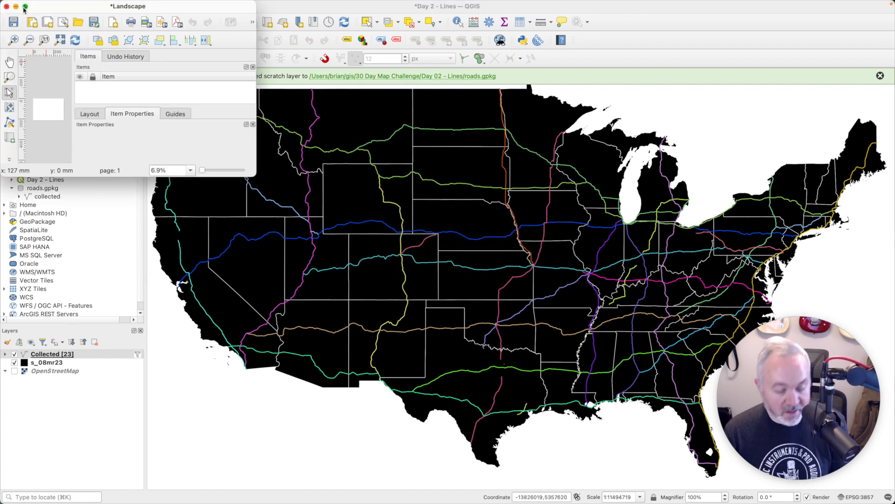
mouse_move(25, 8)
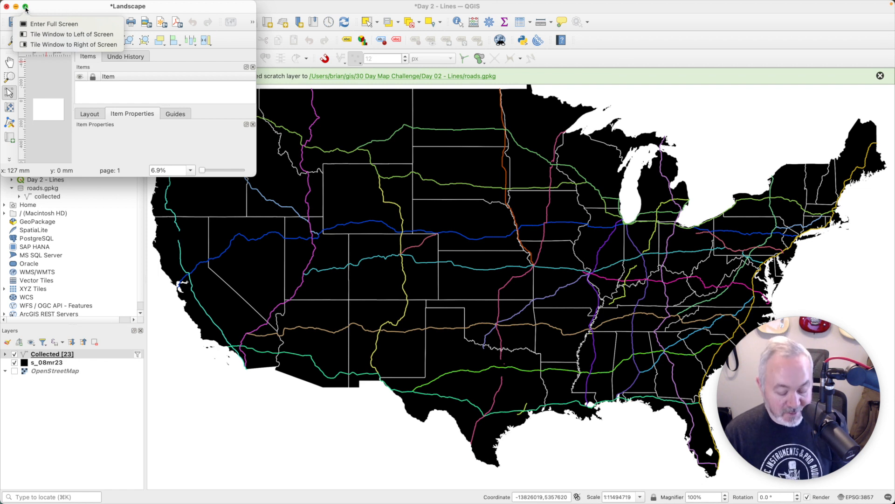
key("alt")
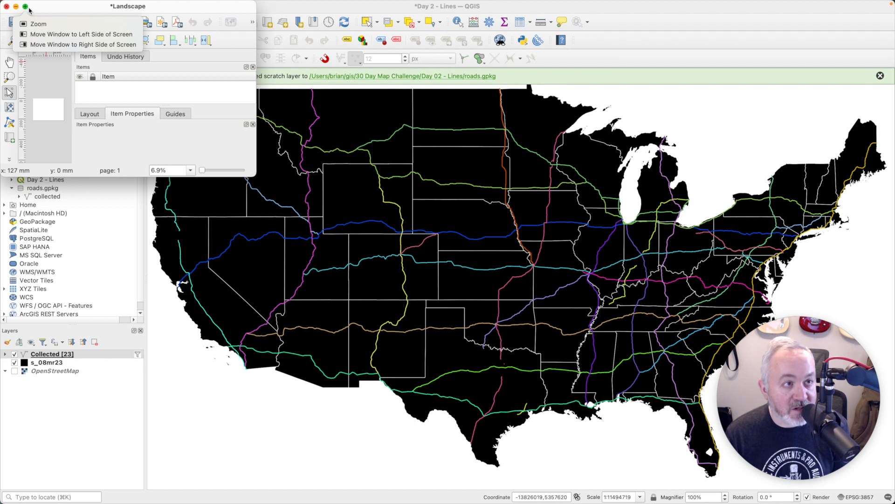
left_click(25, 7)
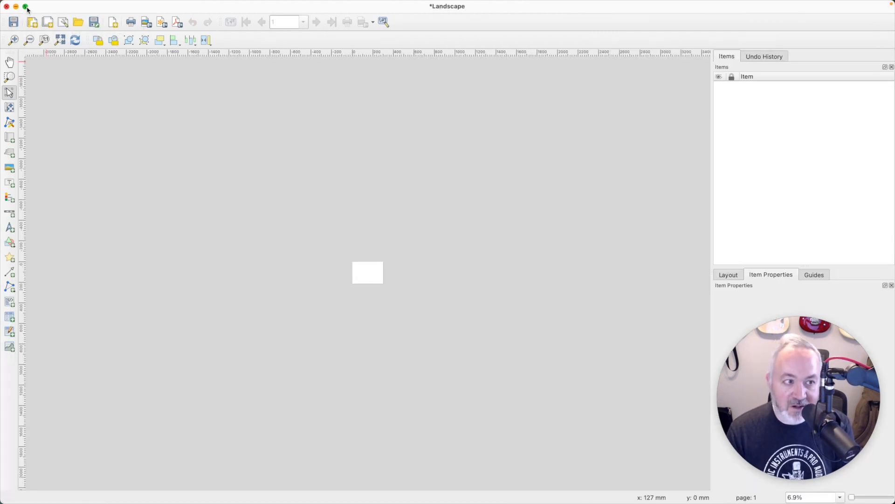
Step: Draw Map 1 across the whole page, then lower its top edge to leave room for a title
left_click(46, 40)
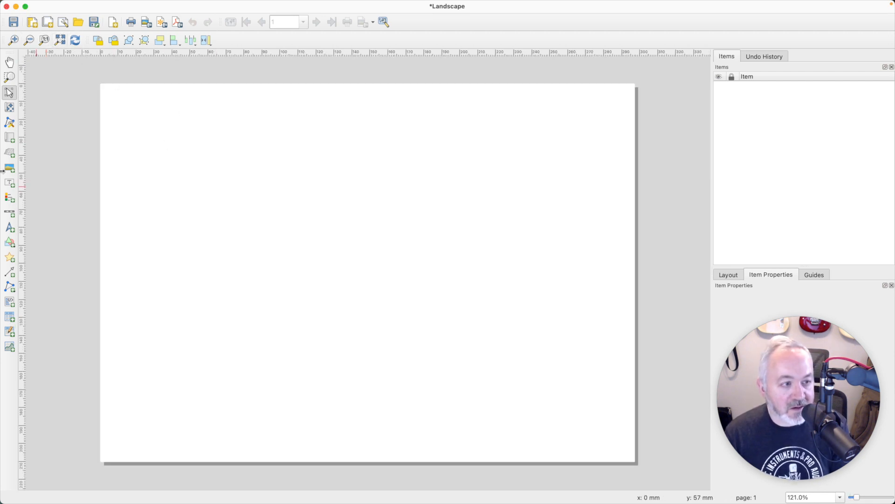
left_click(10, 139)
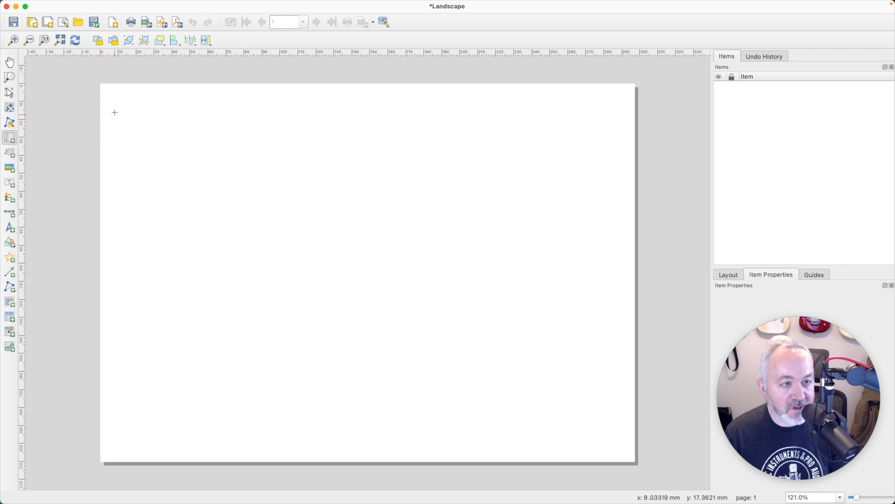
left_click_drag(108, 109, 627, 452)
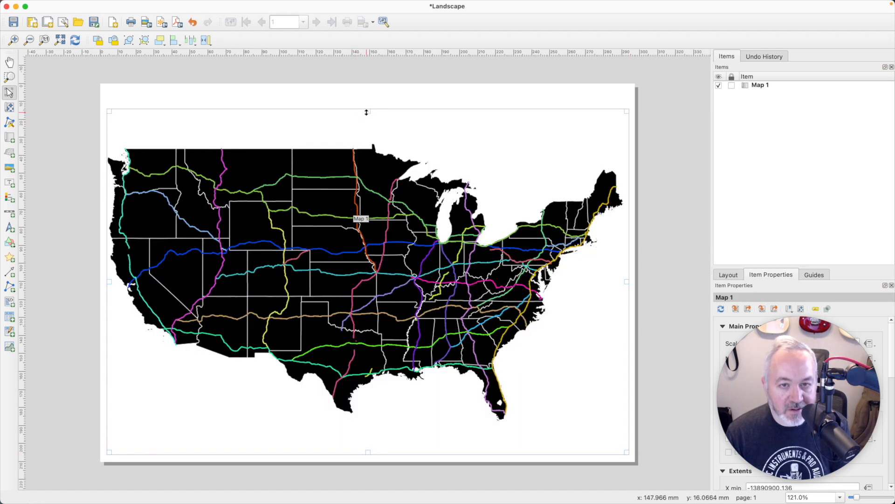
left_click_drag(366, 111, 367, 125)
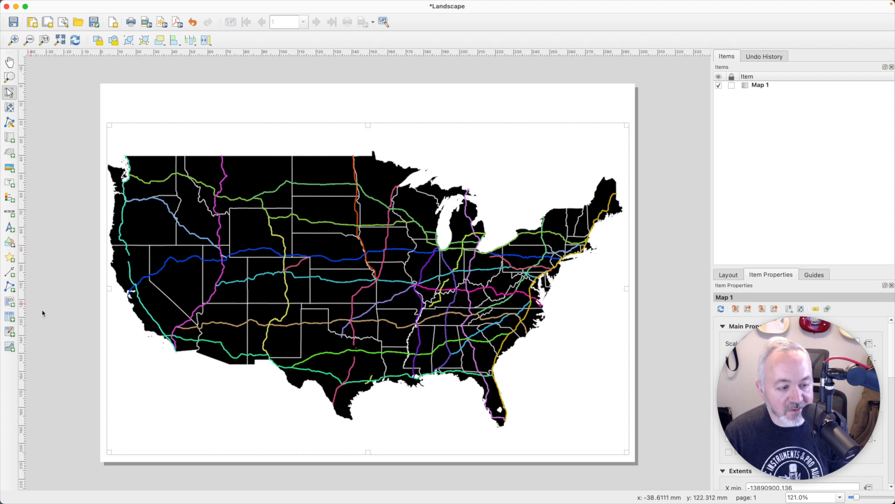
left_click_drag(369, 455, 372, 440)
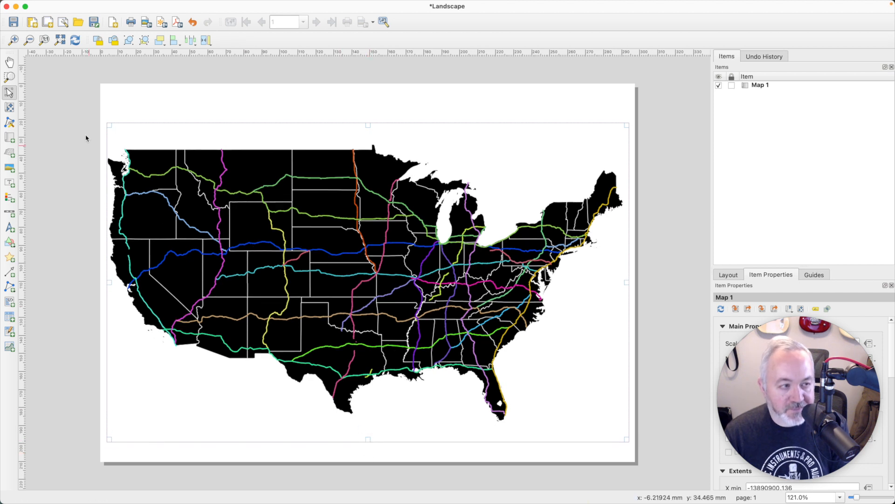
left_click(9, 182)
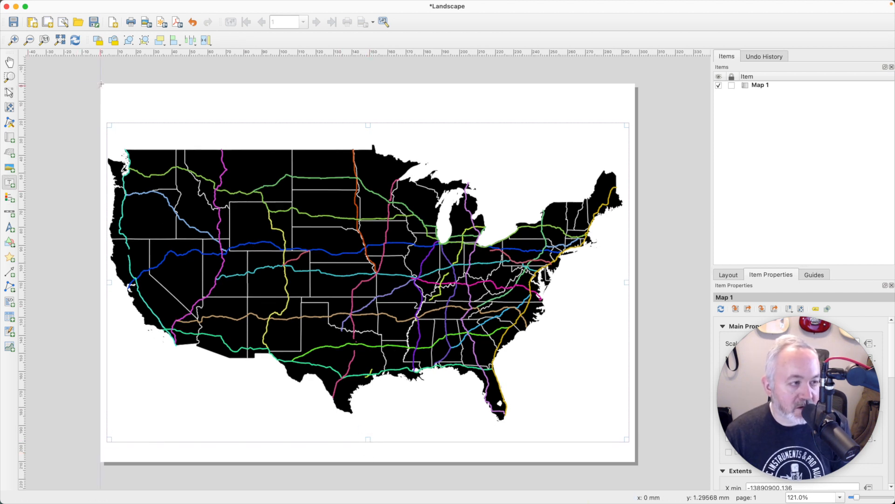
Step: Add a label along the page top reading 'Longest US Interstates'
left_click_drag(107, 90, 629, 122)
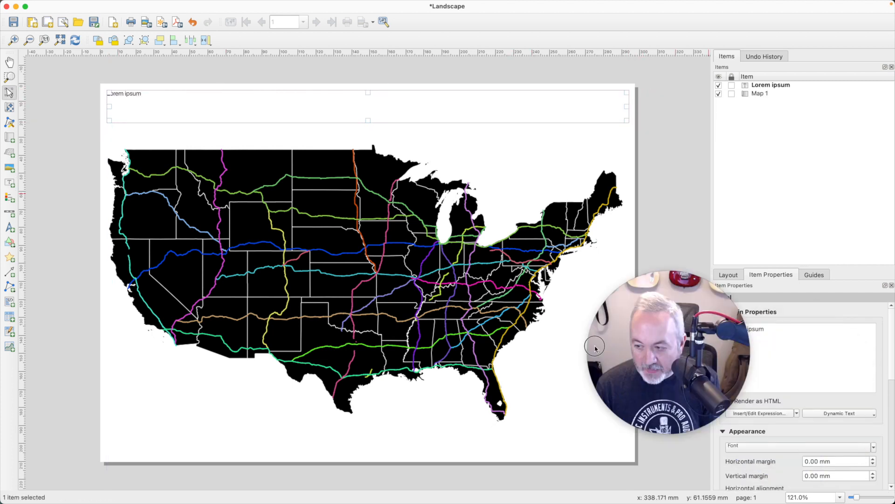
triple_click(796, 332)
type("Longe")
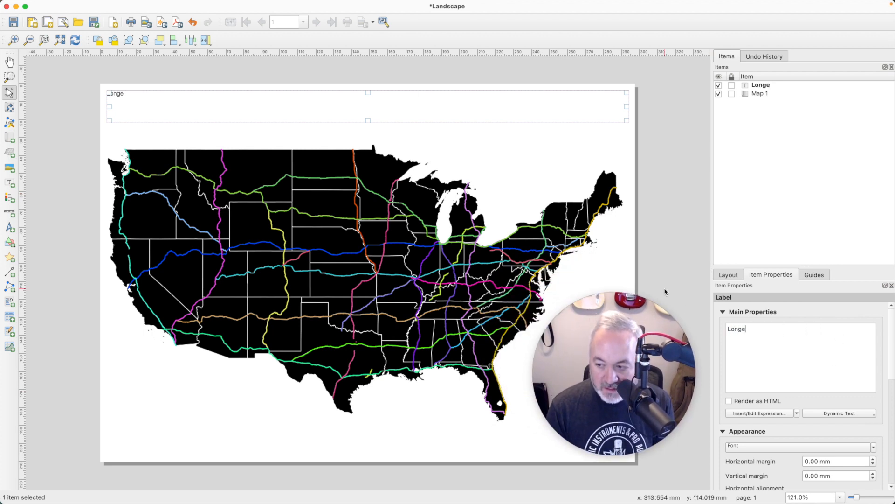
type("st US")
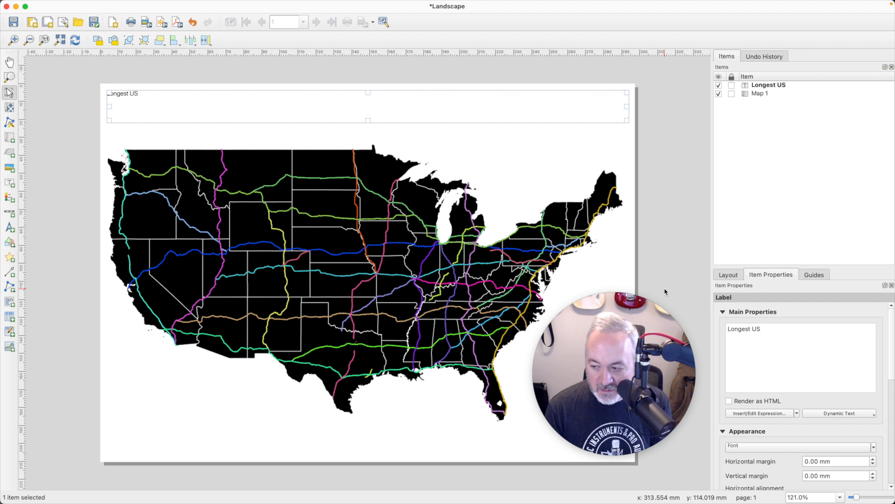
type(" Interstates")
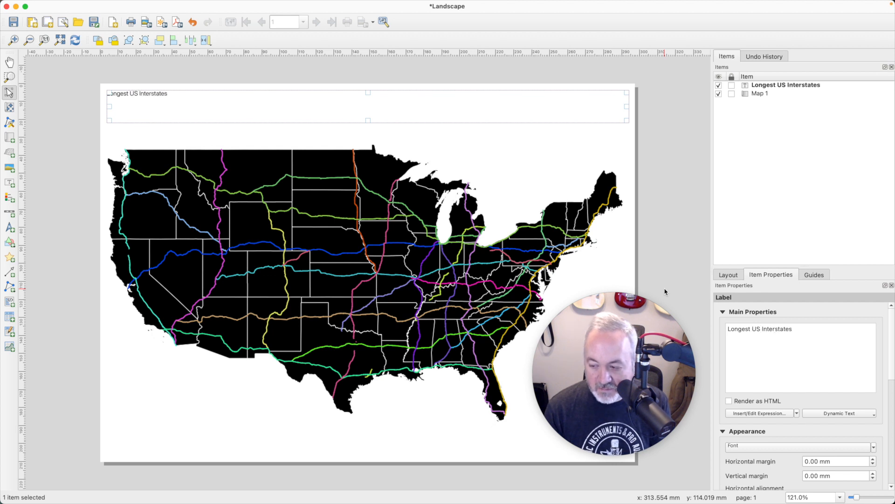
Step: Set the title font to 36-point Futura Medium
left_click(766, 447)
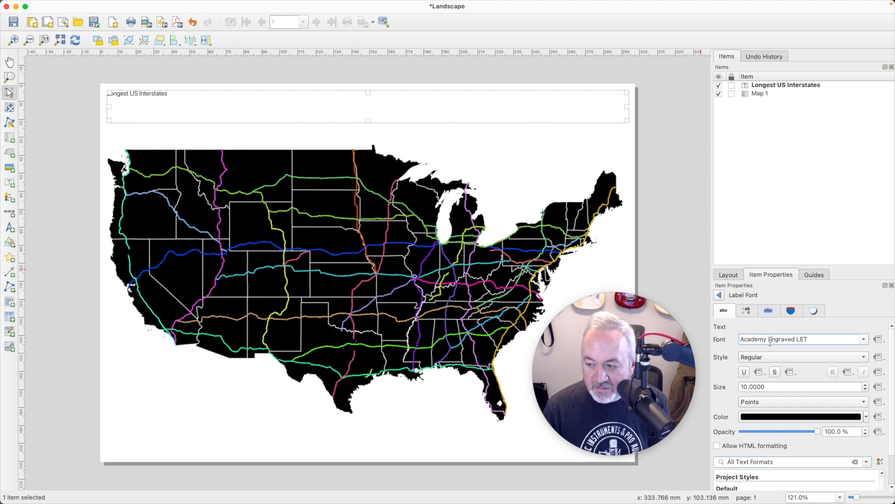
double_click(772, 386)
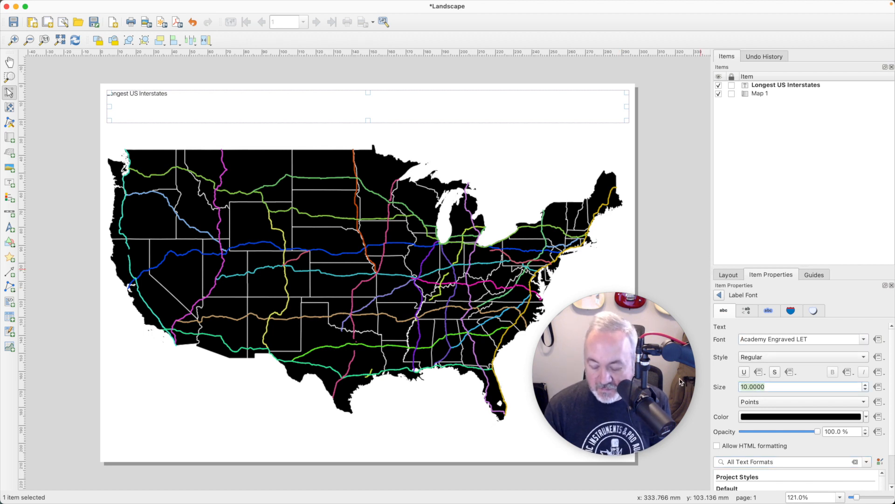
type("36")
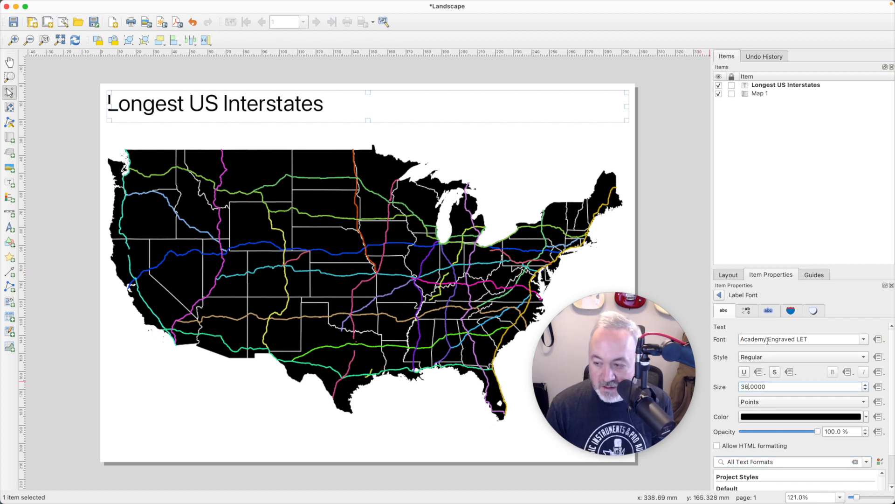
left_click(865, 339)
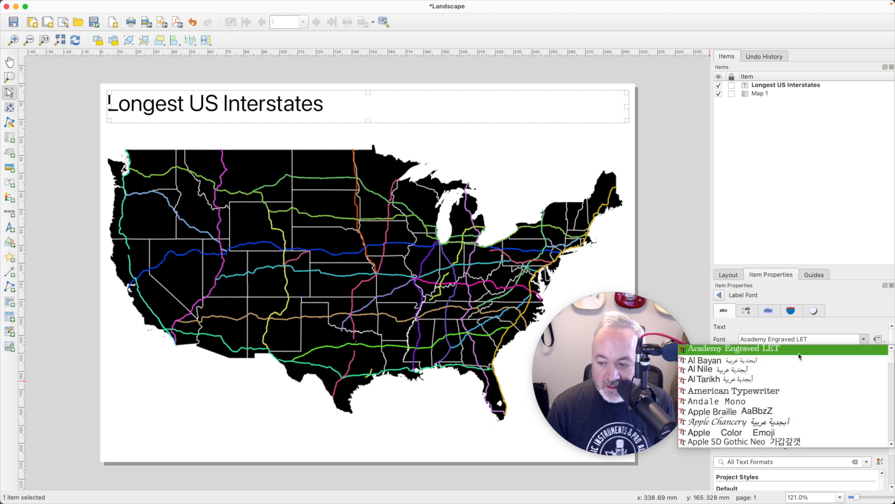
scroll(773, 369, "down", 8)
scroll(773, 370, "down", 10)
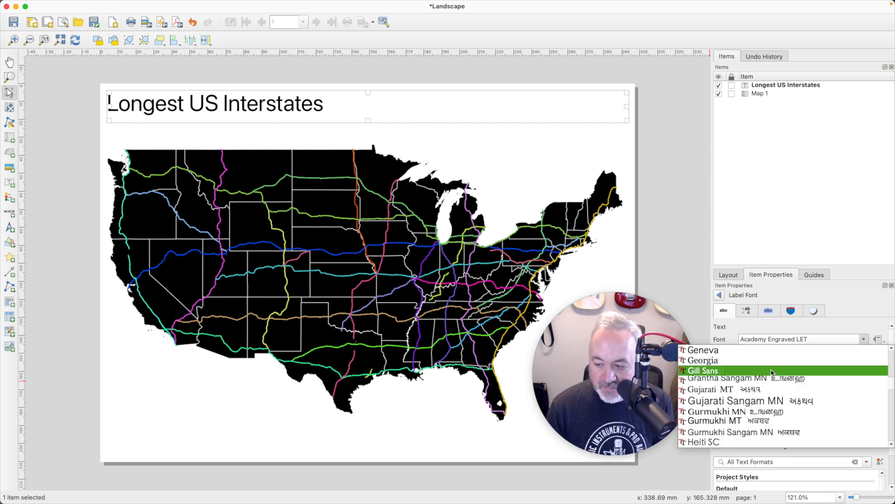
scroll(761, 372, "up", 5)
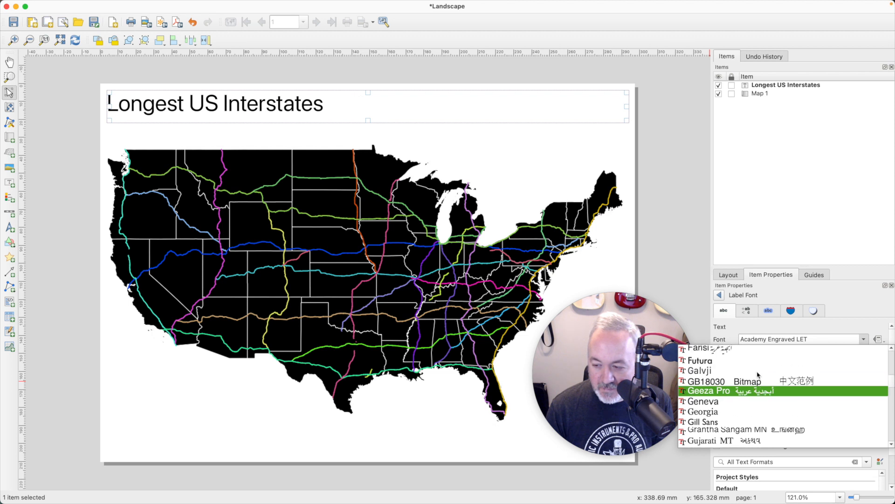
left_click(696, 361)
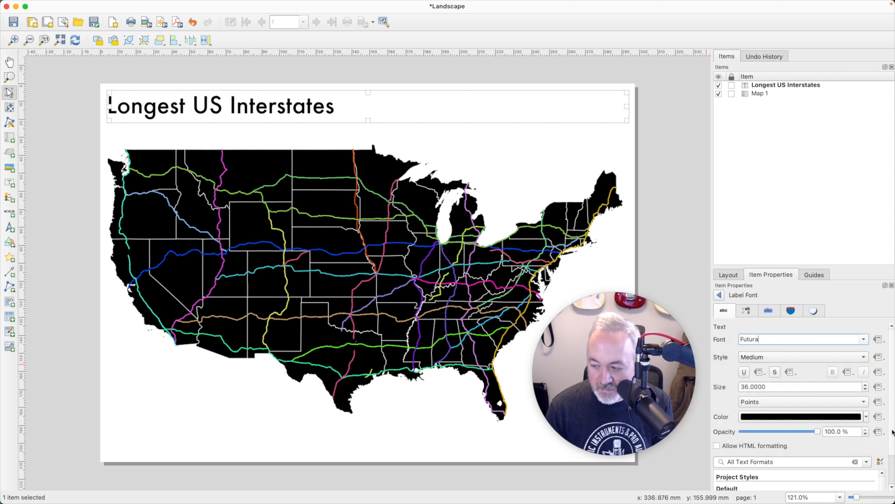
Step: Centre the title text horizontally in its label box
left_click(720, 296)
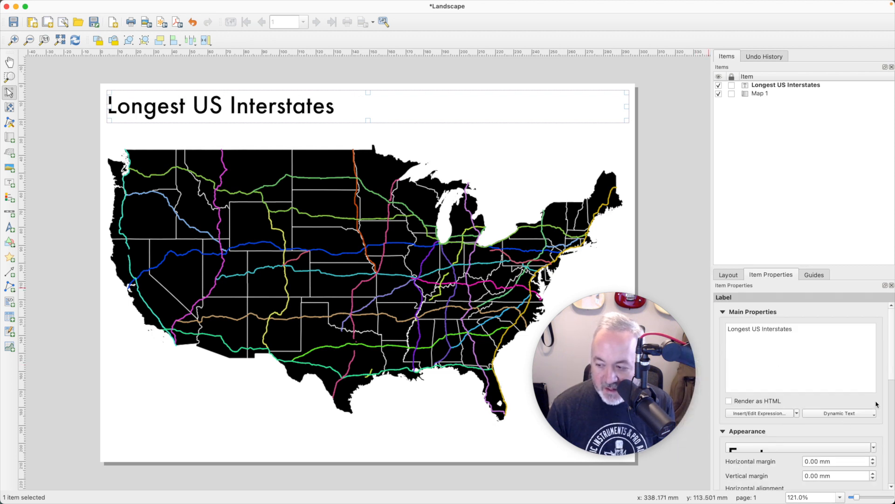
left_click_drag(806, 266, 794, 161)
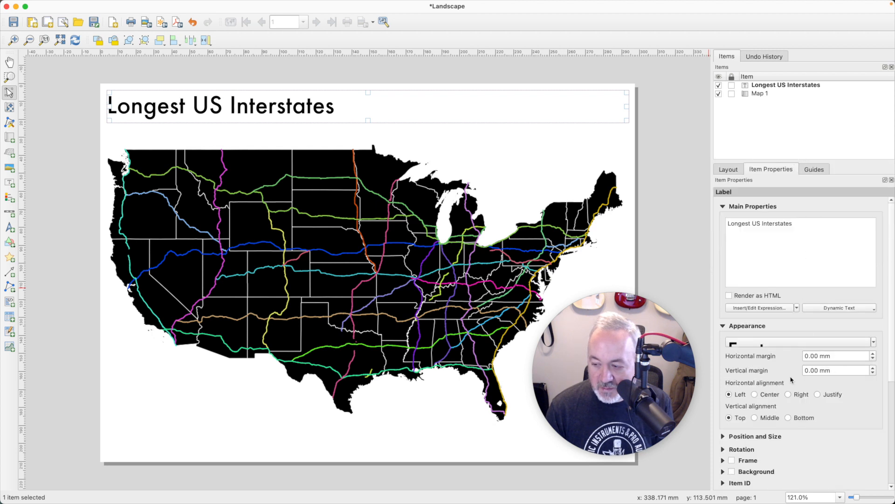
left_click(770, 397)
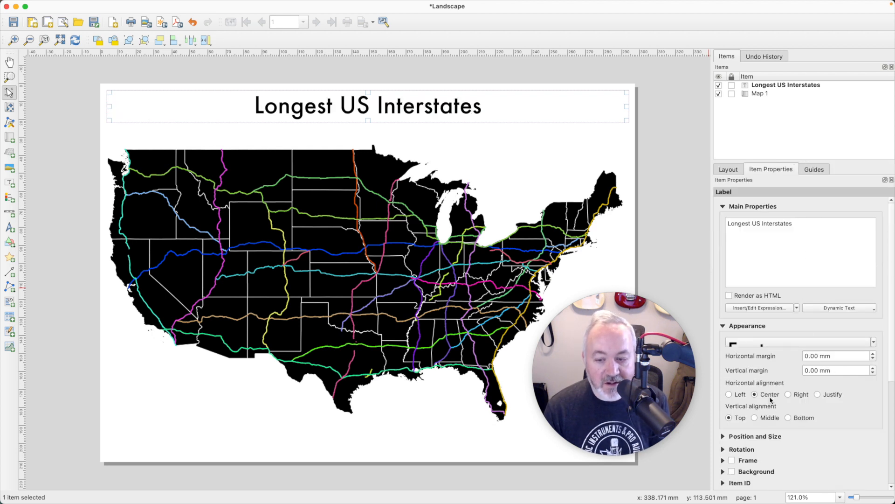
left_click(10, 183)
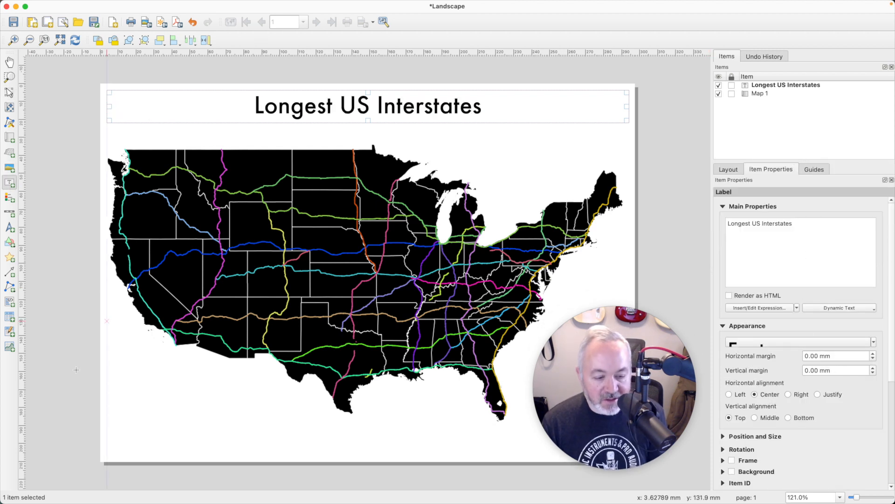
Step: Add a full-width label at the page bottom reading 'States: National Weather Service'
left_click_drag(168, 443, 550, 453)
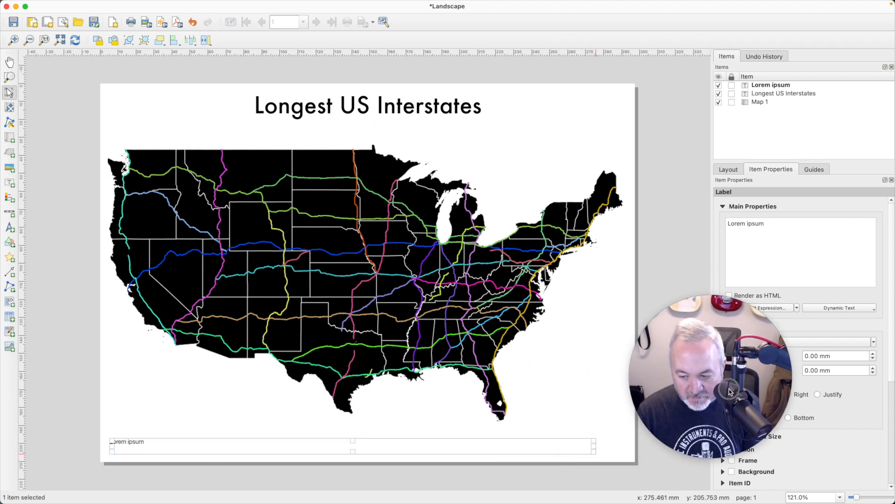
left_click_drag(607, 441, 624, 444)
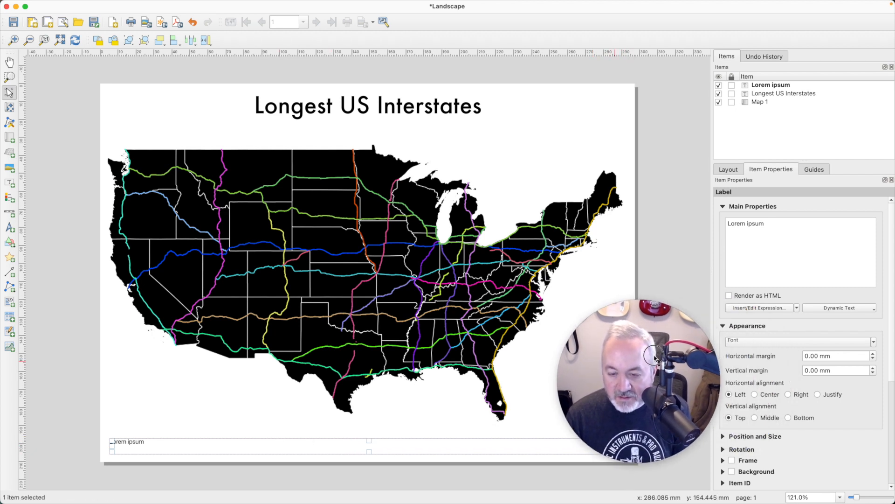
left_click(765, 242)
key("super+a")
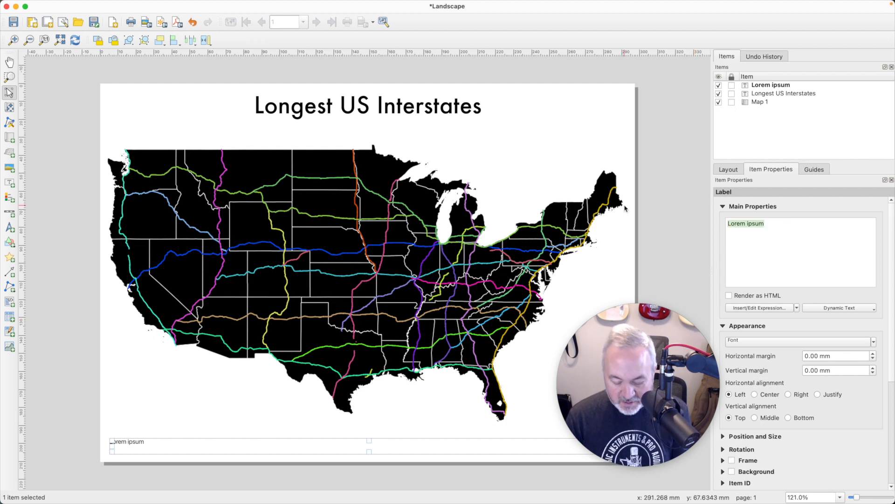
type("States")
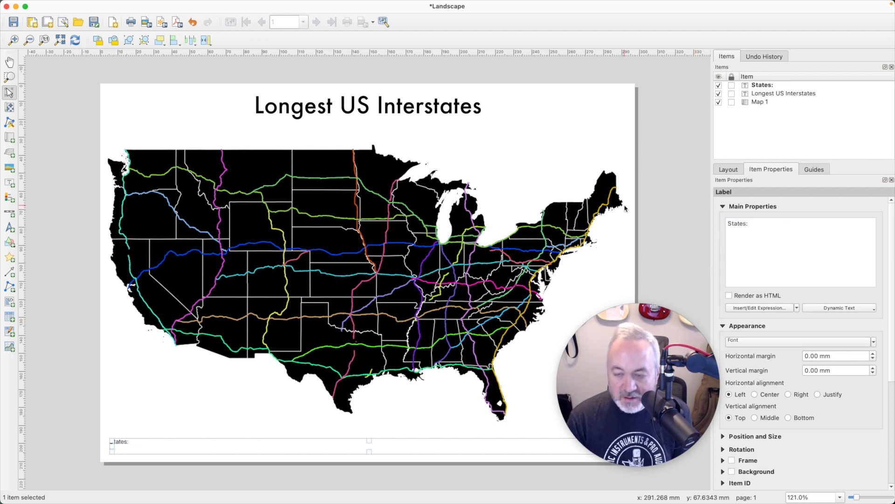
type(":")
key("super+Tab")
key("super+Tab")
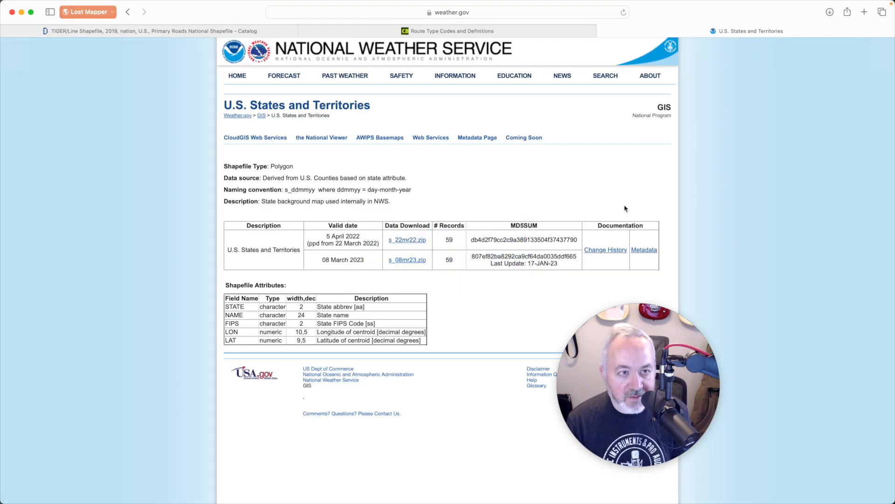
key("super+Tab")
type("nat")
key("BackSpace")
key("BackSpace")
key("BackSpace")
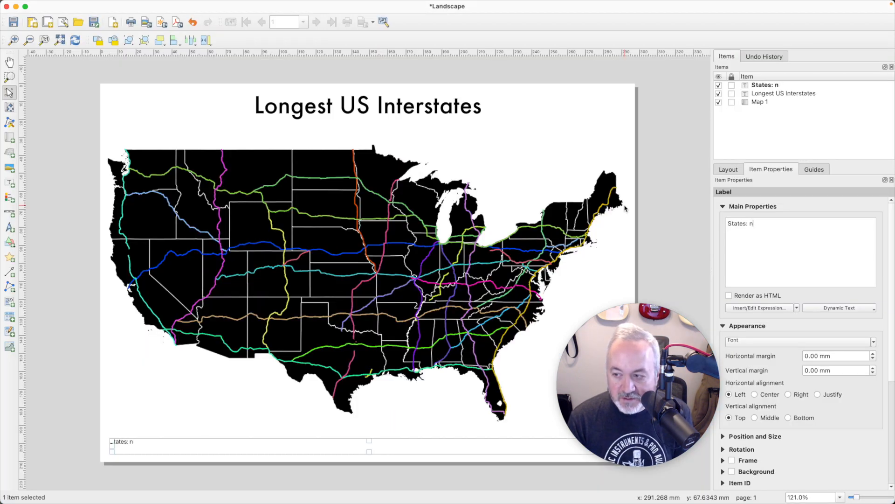
type("National Weather Service")
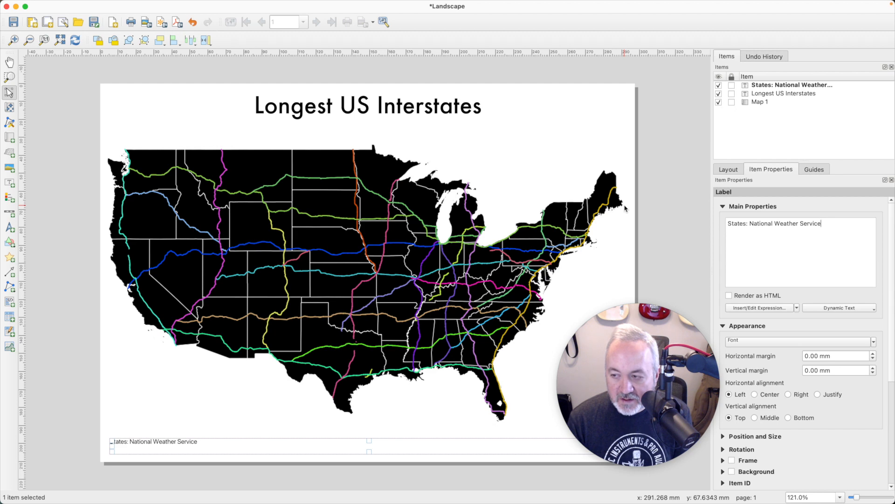
Step: Add a 'Roads:' line above the states credit
key("Return")
key("Up")
type("RO")
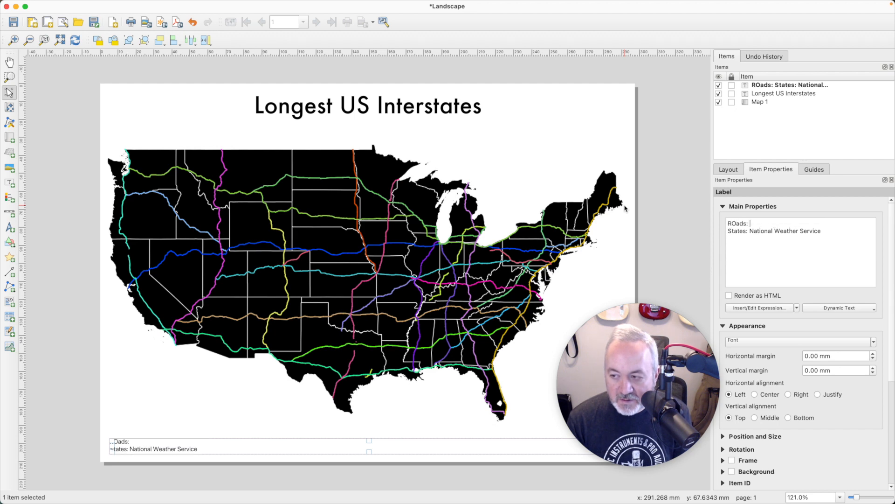
key("BackSpace")
type("oads:")
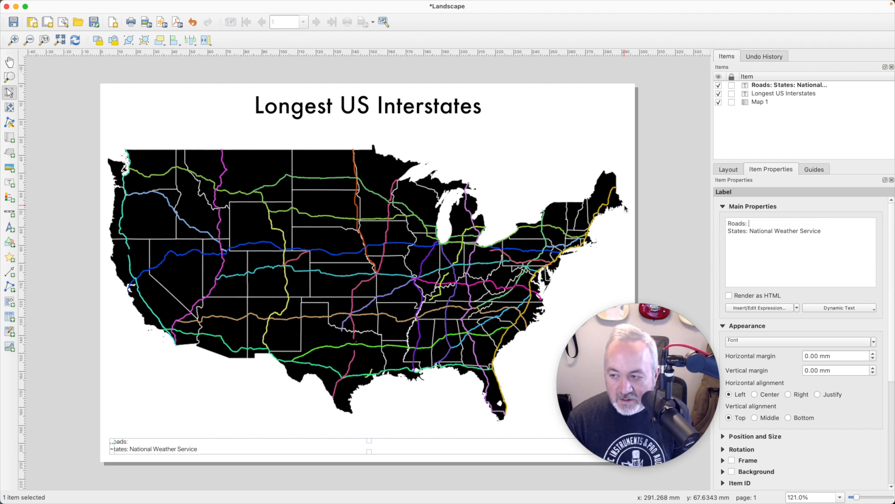
key("super+Tab")
Step: Check the Census route-type, TIGER/Line and U.S. States source pages in Safari for the credits
left_click(442, 31)
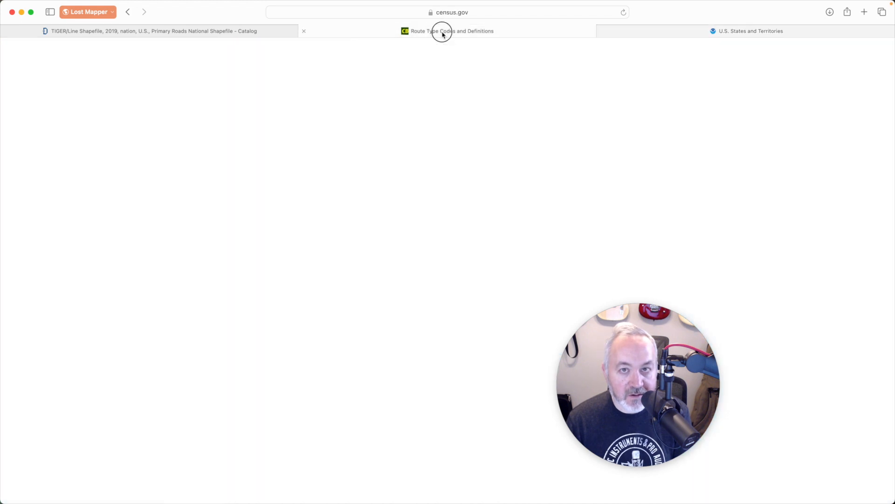
scroll(402, 141, "up", 3)
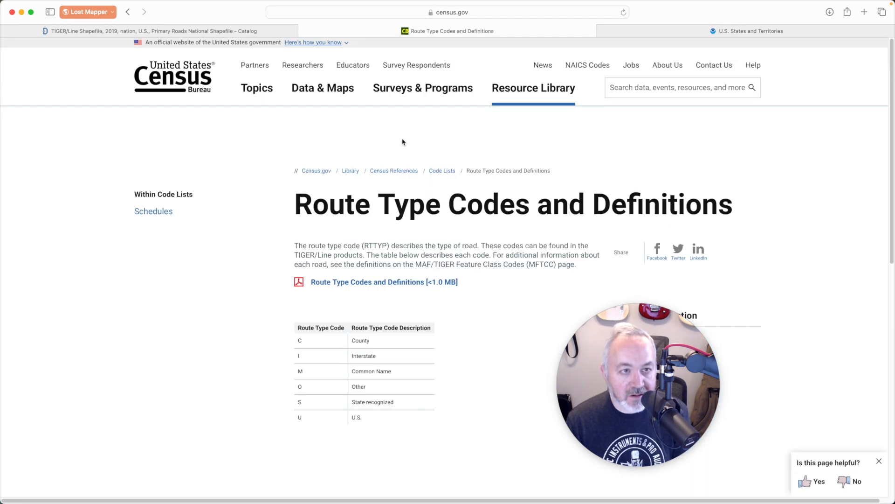
key("super+Tab")
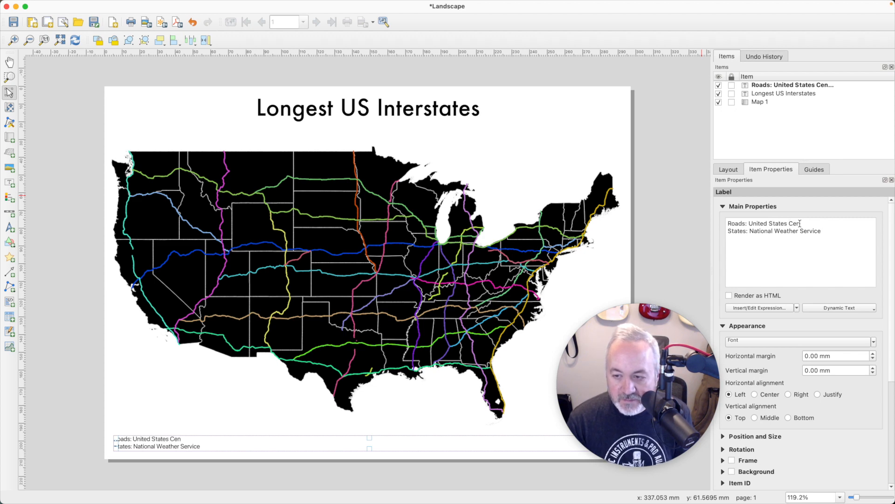
key("super+Tab")
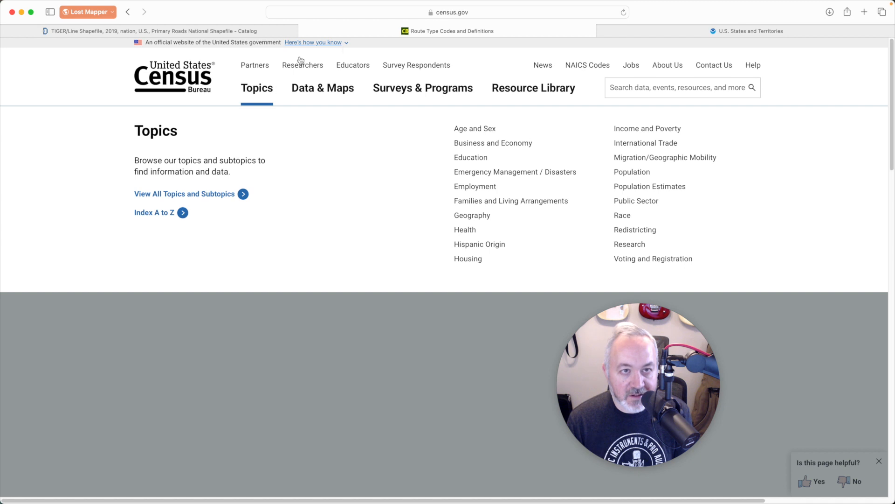
left_click(422, 89)
scroll(370, 181, "down", 12)
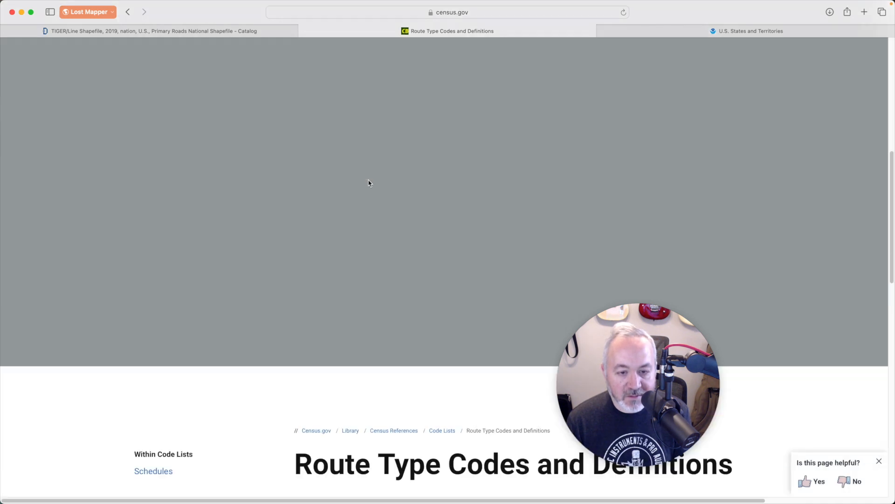
scroll(370, 181, "up", 10)
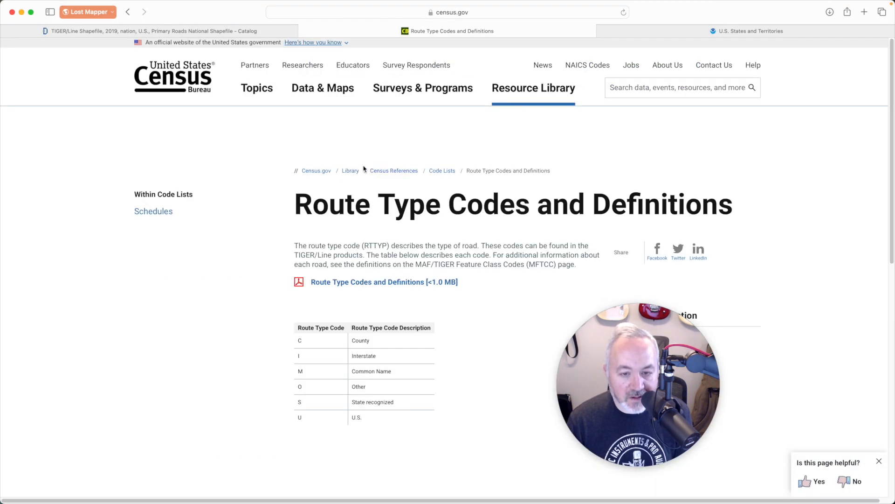
left_click(177, 36)
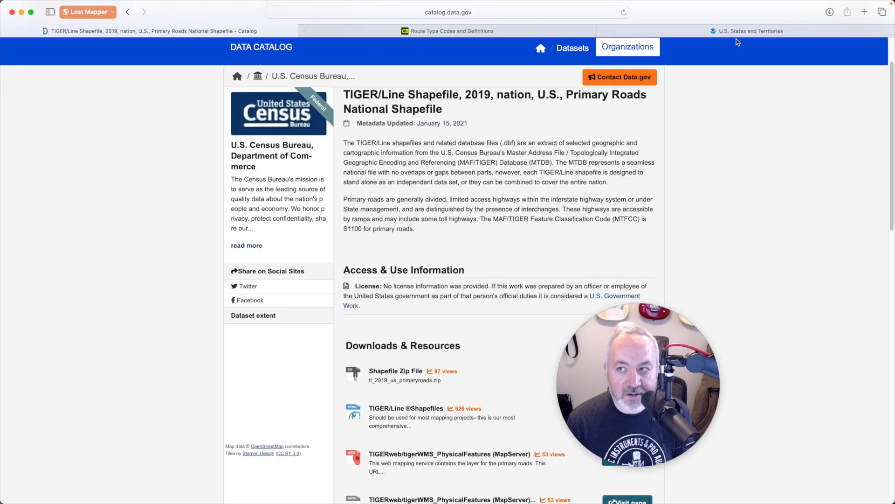
left_click(749, 31)
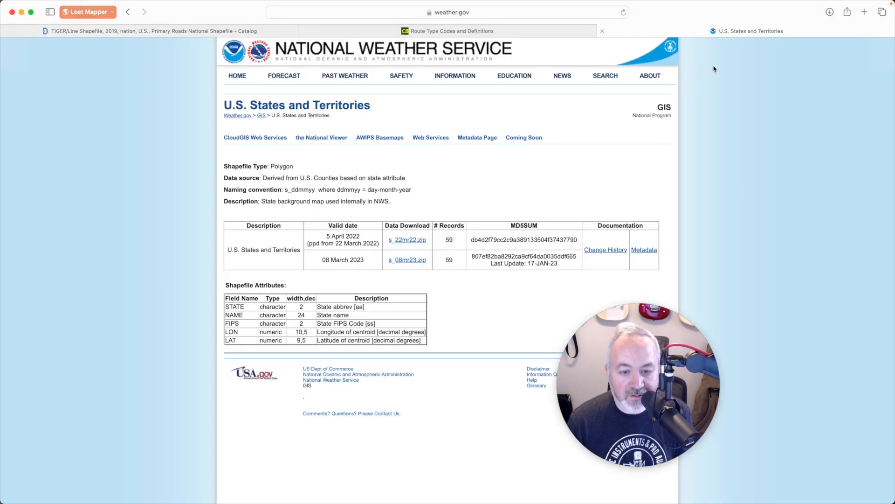
key("super+Tab")
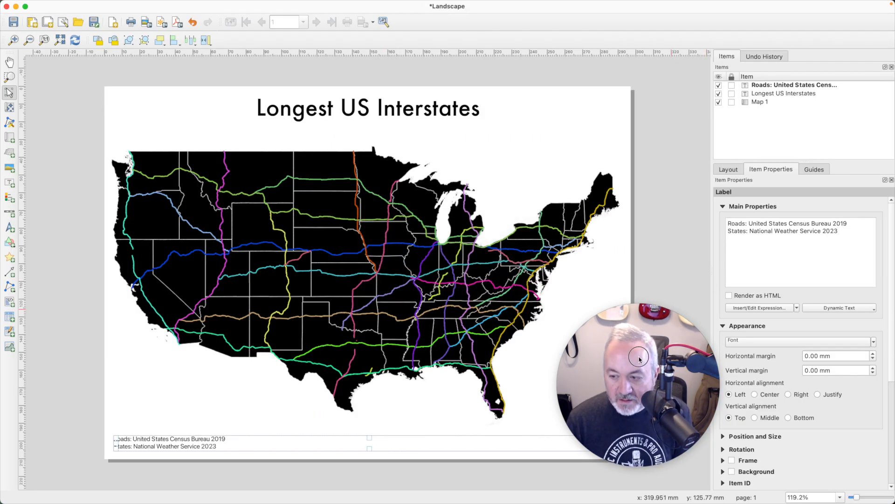
Step: Right-align the credits, give Map 1 a black frame, and shorten it to end above them
left_click_drag(640, 360, 599, 141)
left_click(788, 394)
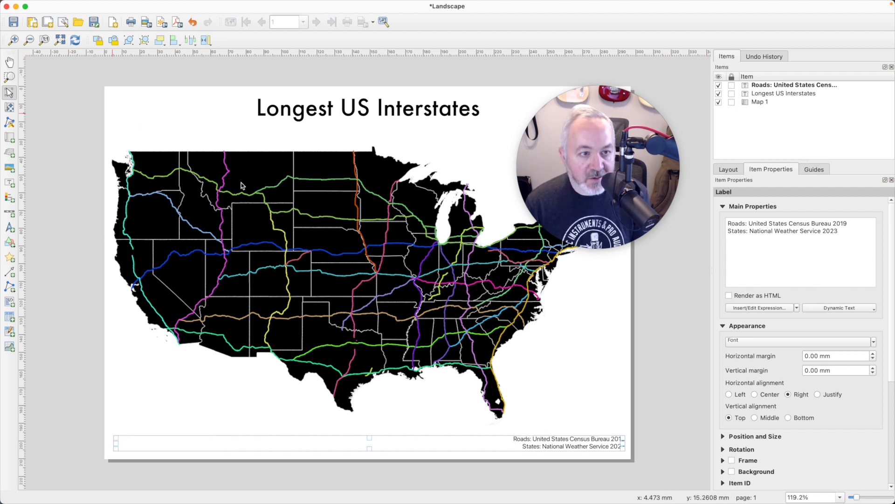
left_click(230, 193)
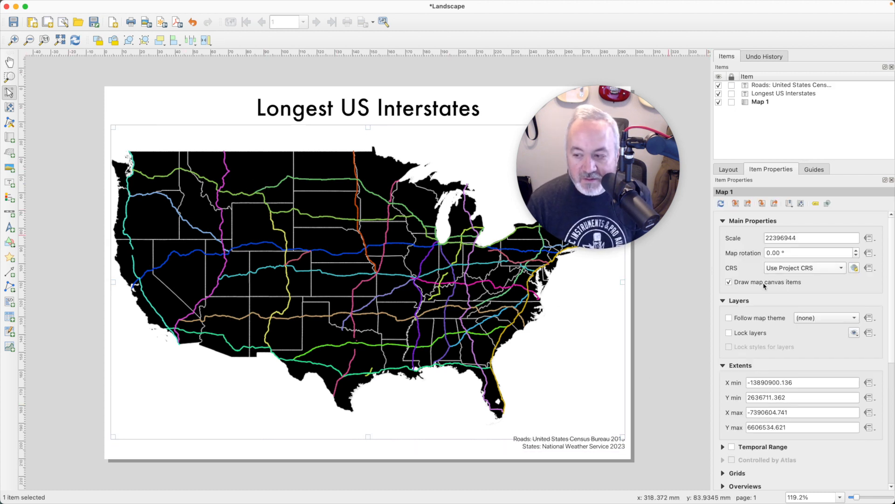
scroll(771, 400, "down", 5)
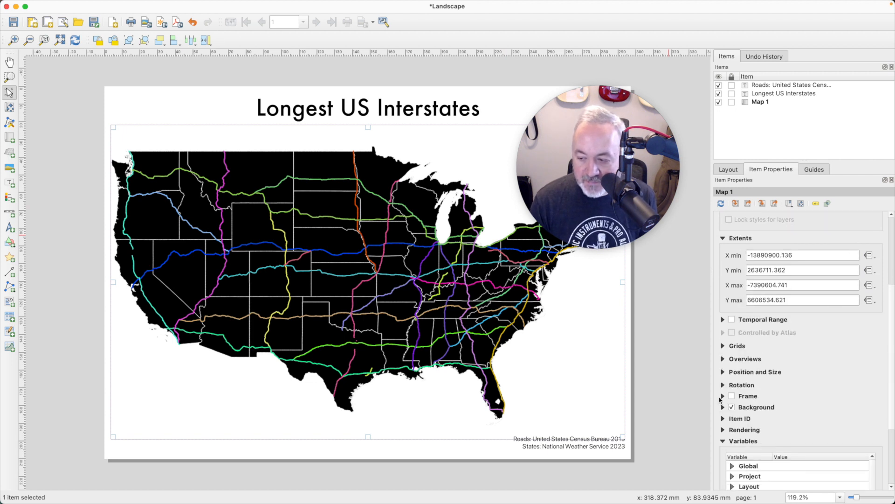
left_click(731, 396)
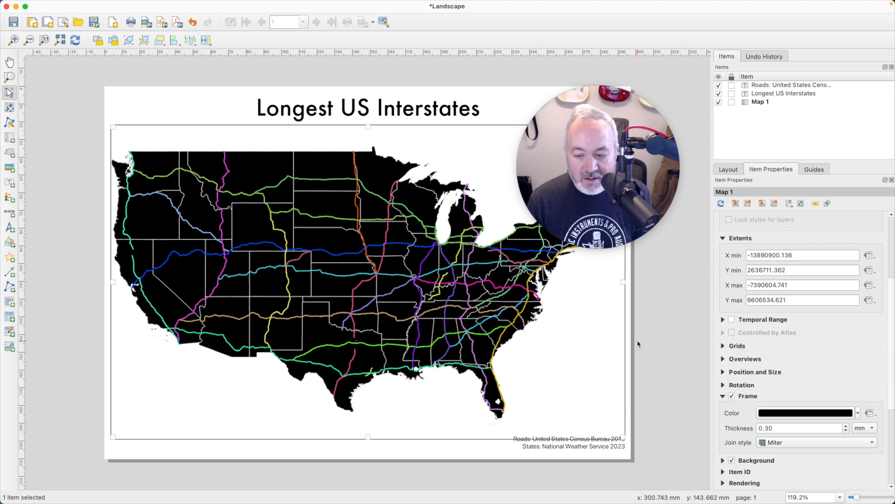
left_click_drag(368, 437, 366, 428)
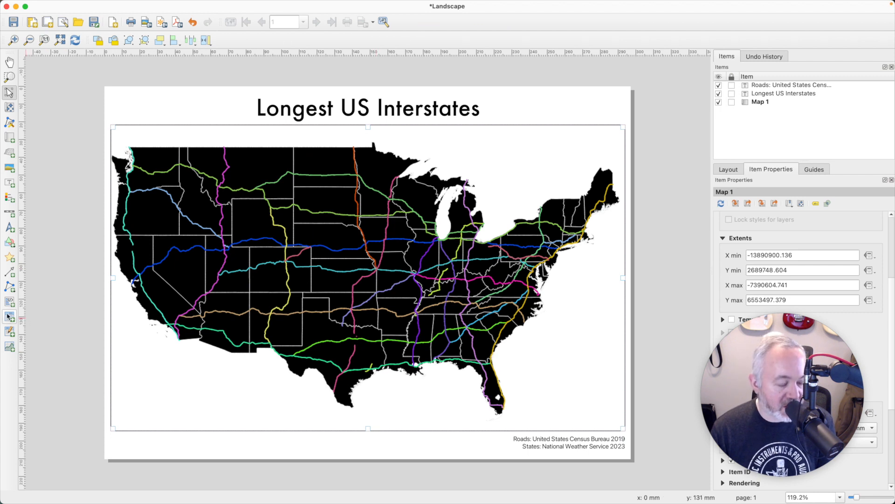
Step: Draw a legend over the map's right side and select its s_08mr23 entry
left_click(10, 331)
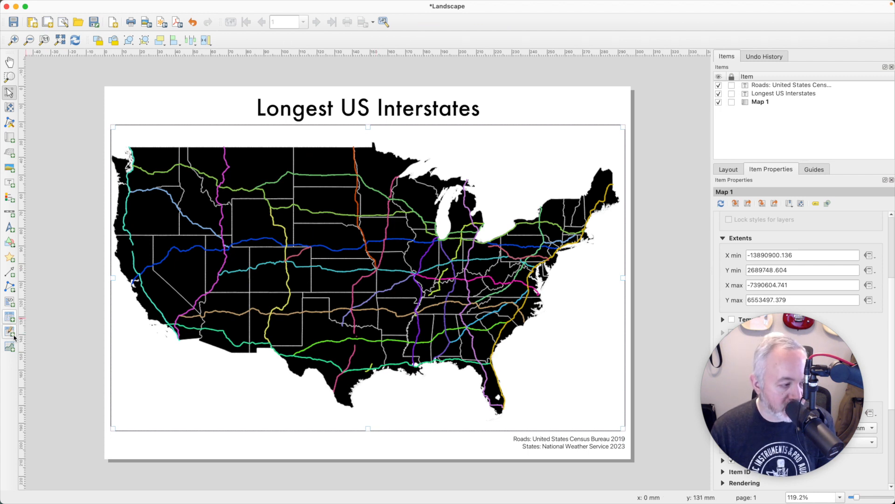
left_click(12, 333)
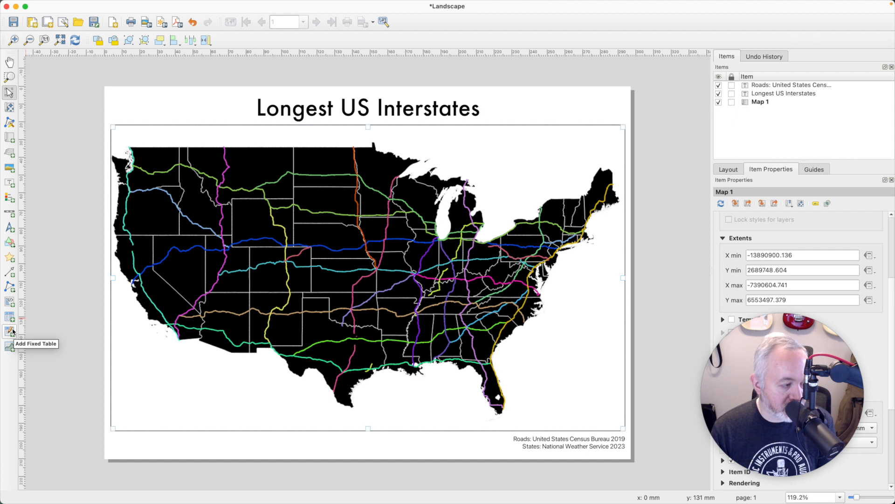
left_click(9, 198)
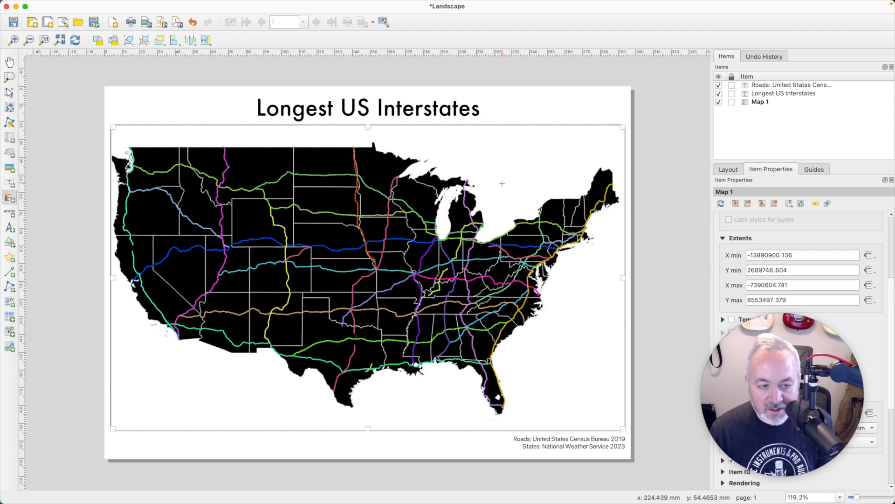
left_click_drag(484, 144, 618, 421)
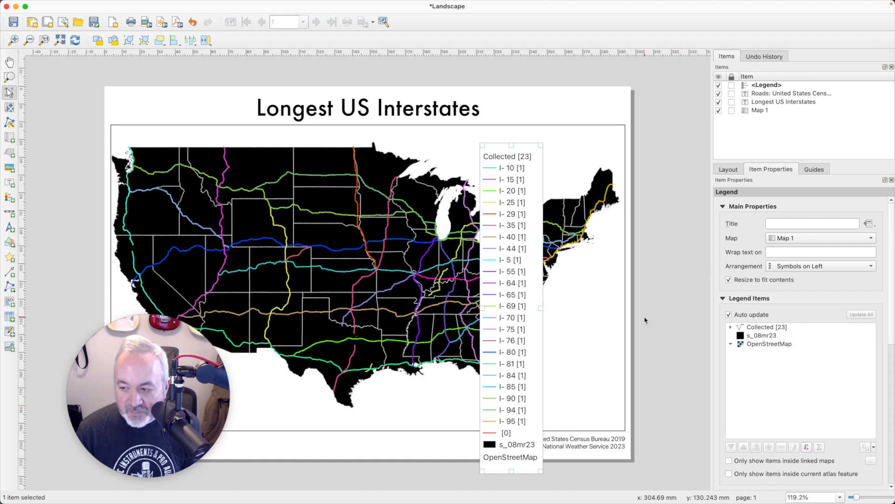
left_click(731, 345)
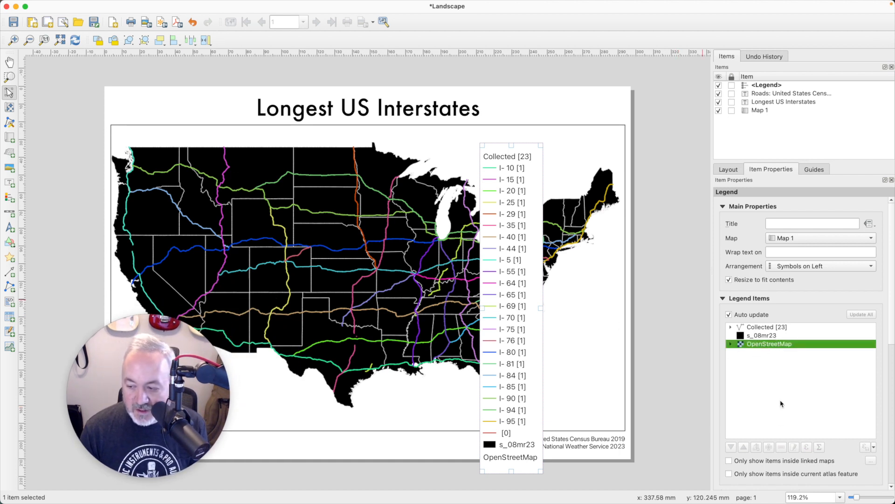
left_click(746, 335)
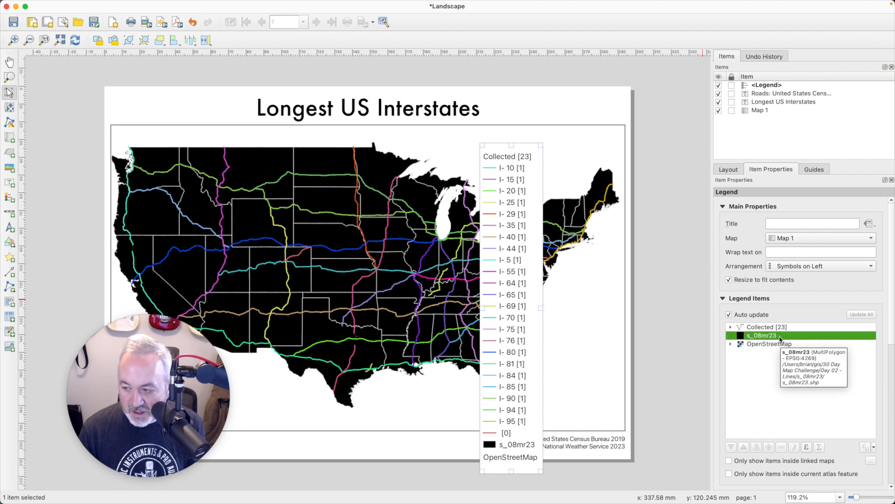
Step: Turn off legend auto-update and remove the s_08mr23 and OpenStreetMap entries
left_click(728, 314)
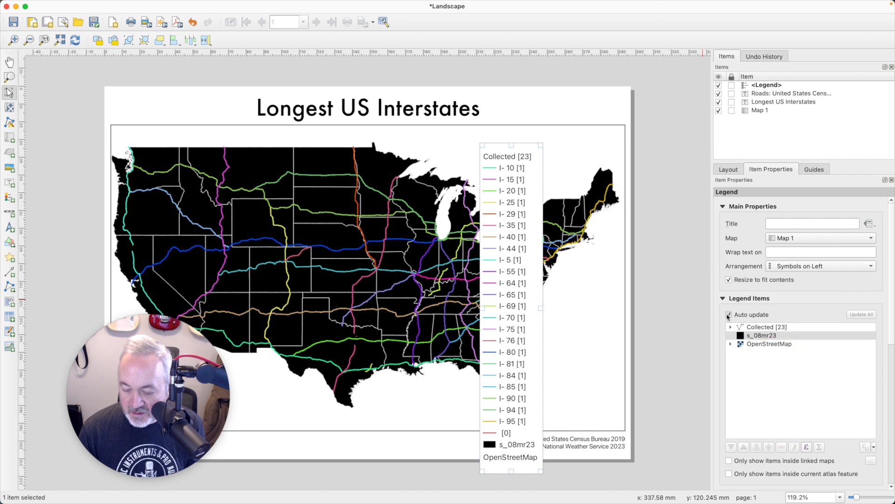
left_click(756, 335)
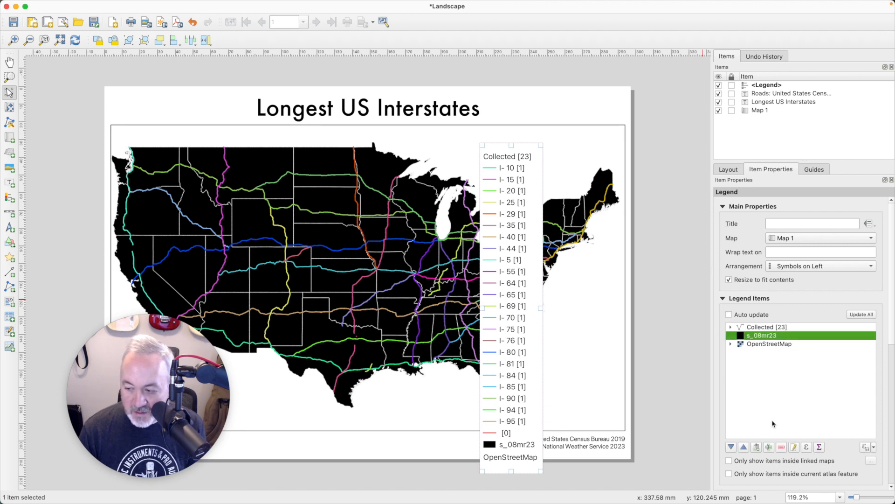
left_click(782, 446)
left_click(768, 336)
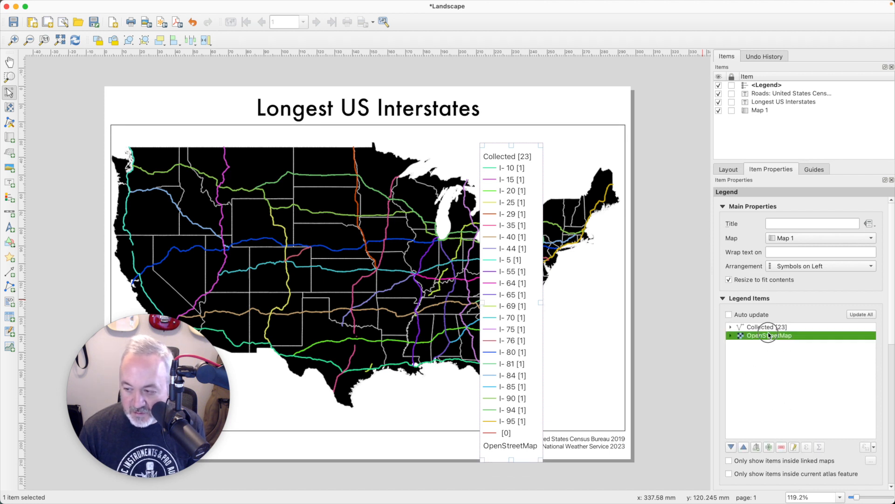
left_click(784, 445)
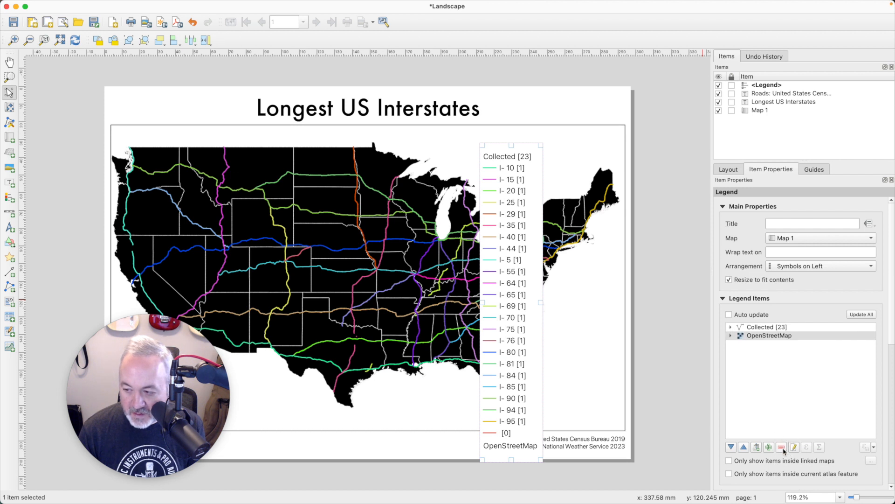
left_click(782, 447)
Step: Expand Collected [23] and move the legend to the page's right beside the map
left_click(751, 327)
left_click(731, 328)
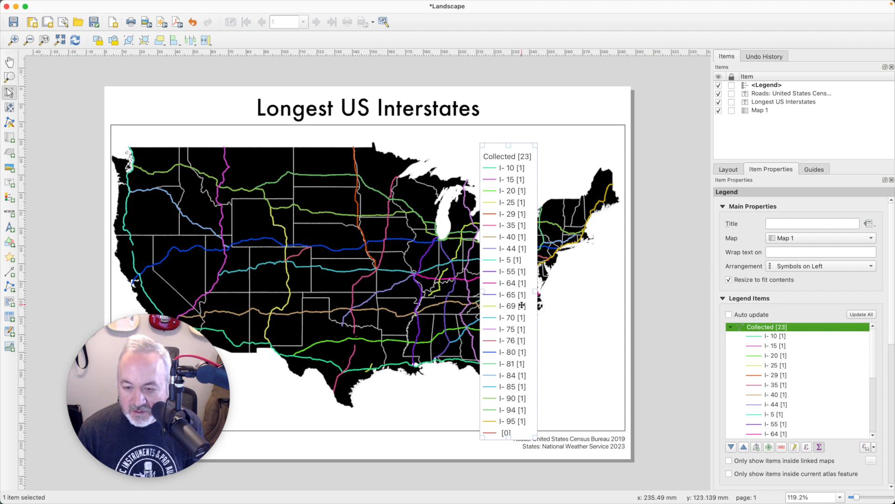
left_click_drag(521, 305, 536, 278)
left_click(493, 293)
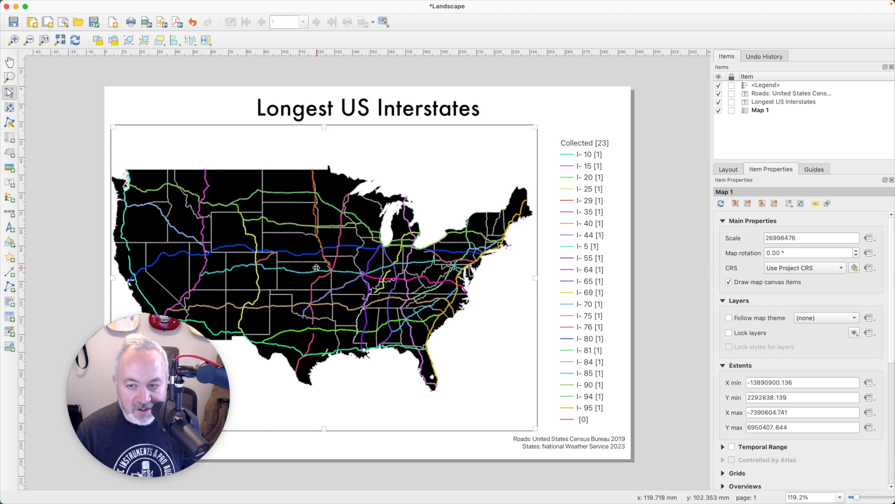
Step: Title the legend 'Legend', give it a thin frame, and enlarge its box to fit the entries
left_click(568, 271)
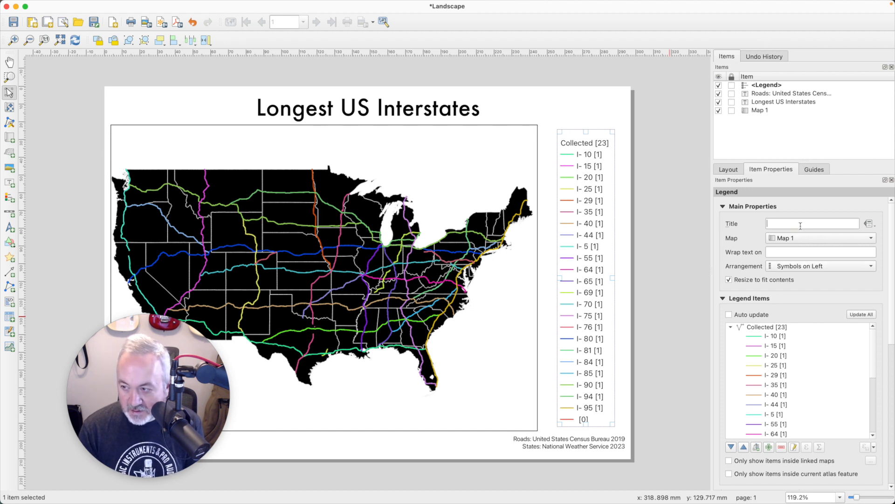
type("Lge")
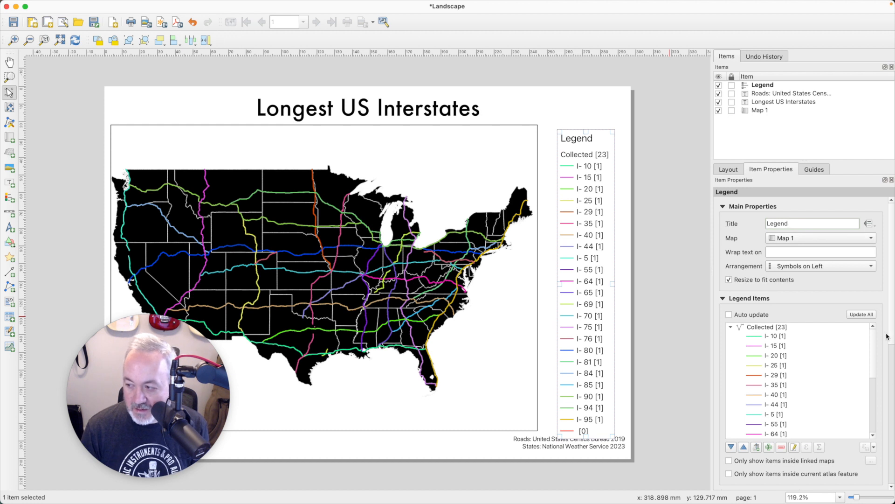
left_click_drag(890, 337, 891, 454)
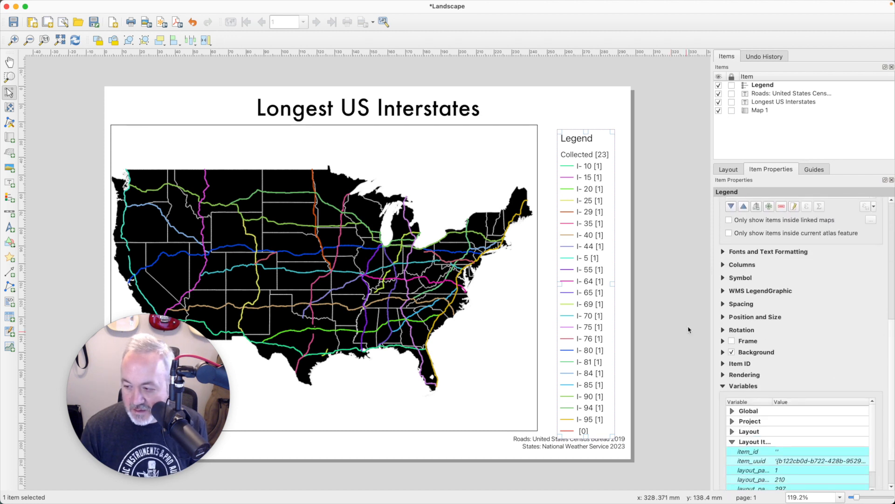
left_click(732, 341)
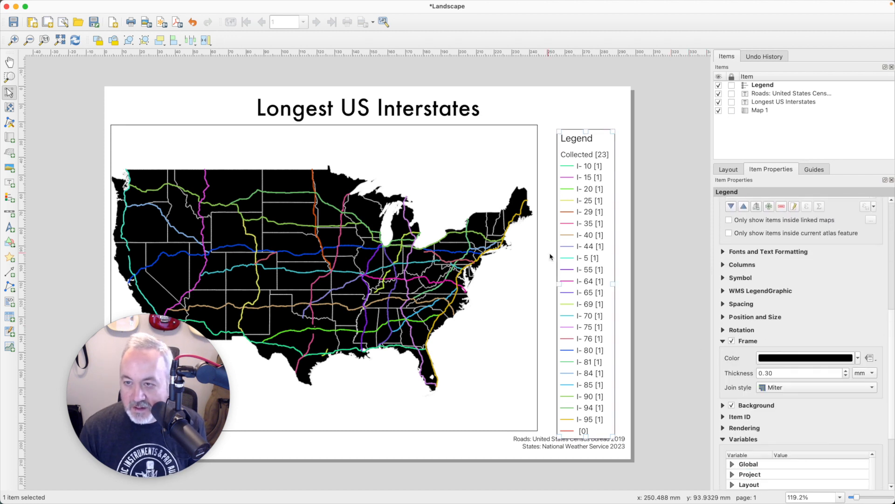
left_click_drag(614, 261, 598, 264)
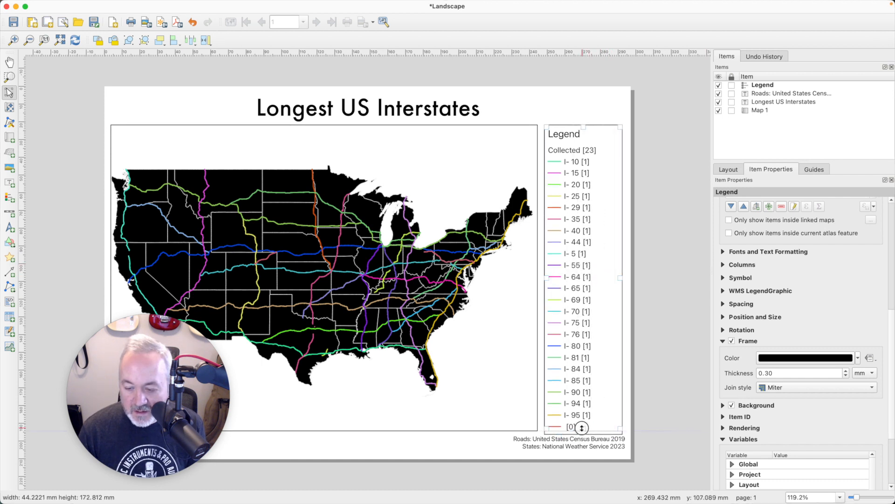
left_click_drag(581, 428, 583, 430)
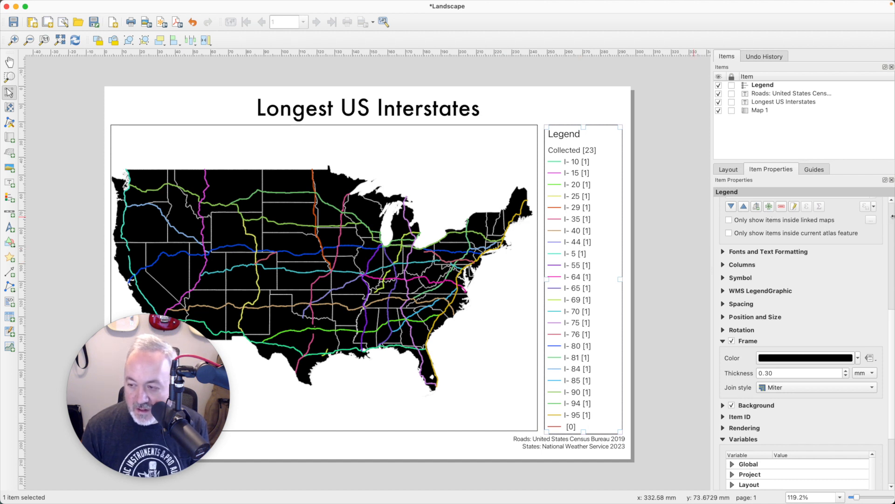
Step: Remove the empty [0] entry from the legend list and widen the legend box to the right
scroll(888, 219, "up", 10)
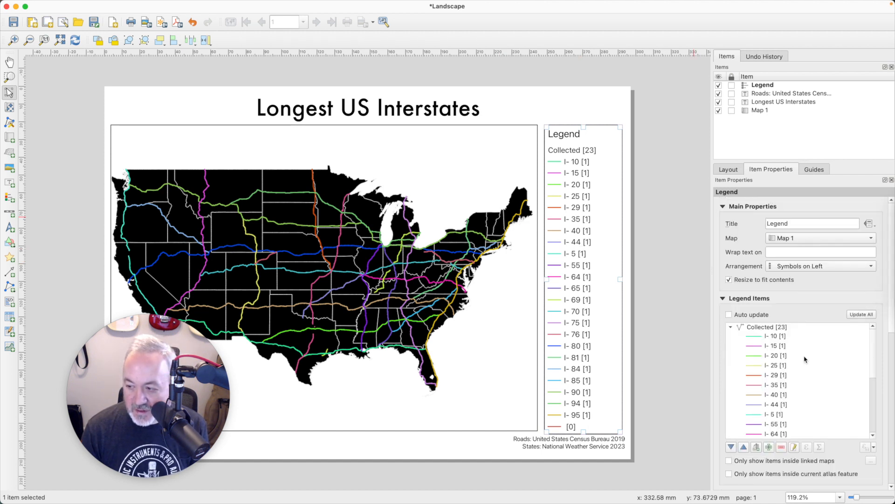
left_click_drag(873, 365, 865, 436)
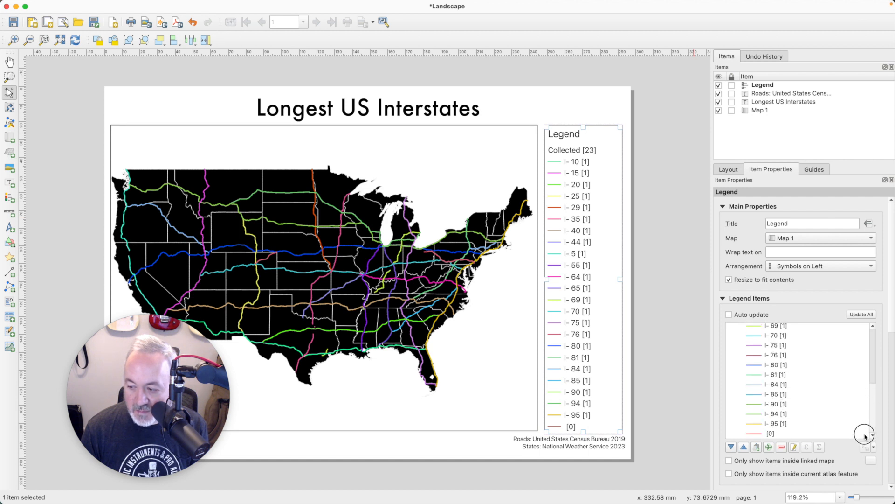
left_click(778, 435)
left_click(785, 447)
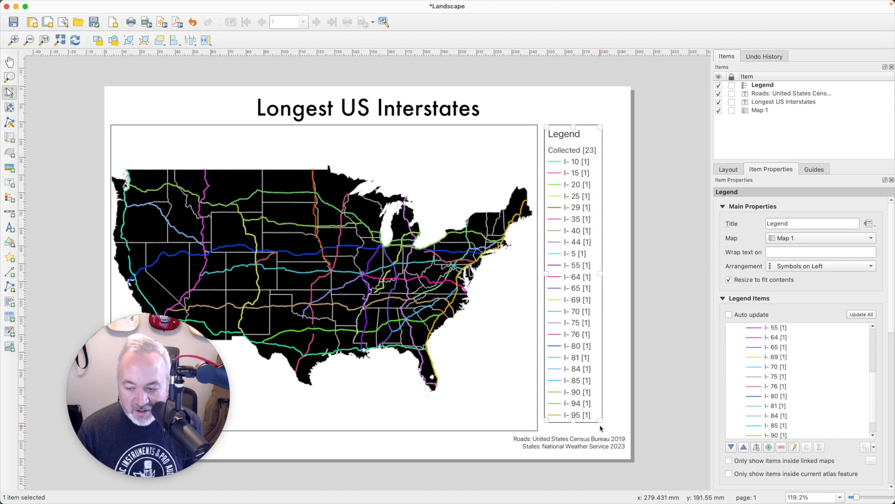
left_click_drag(601, 428, 619, 429)
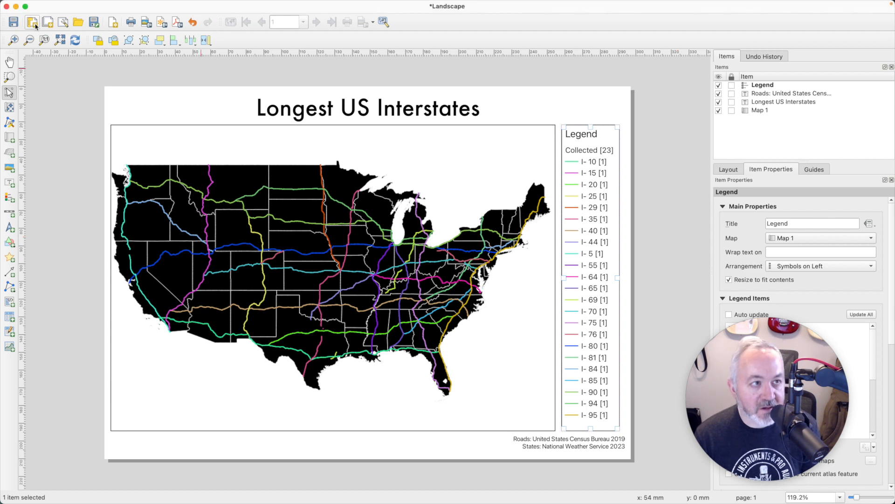
Step: Save the layout and export it as 'Day 2 - US Interstates.pdf' into the Day 02 - Lines folder
left_click(14, 22)
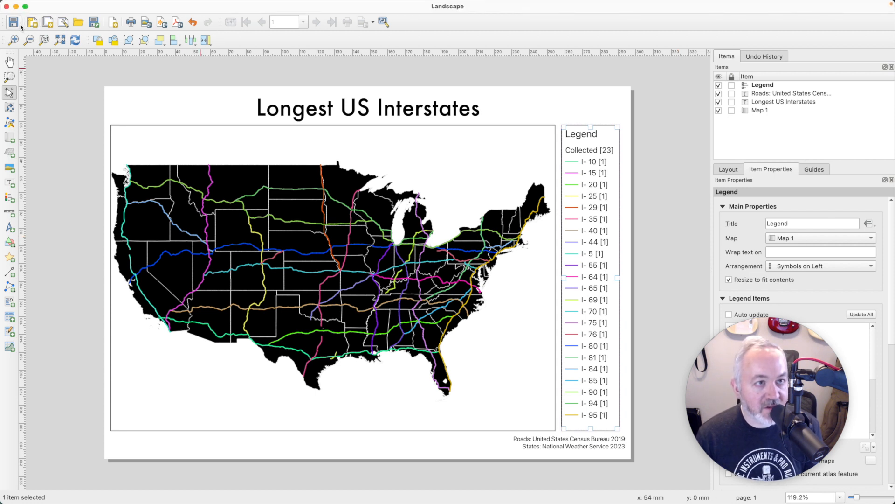
left_click(176, 23)
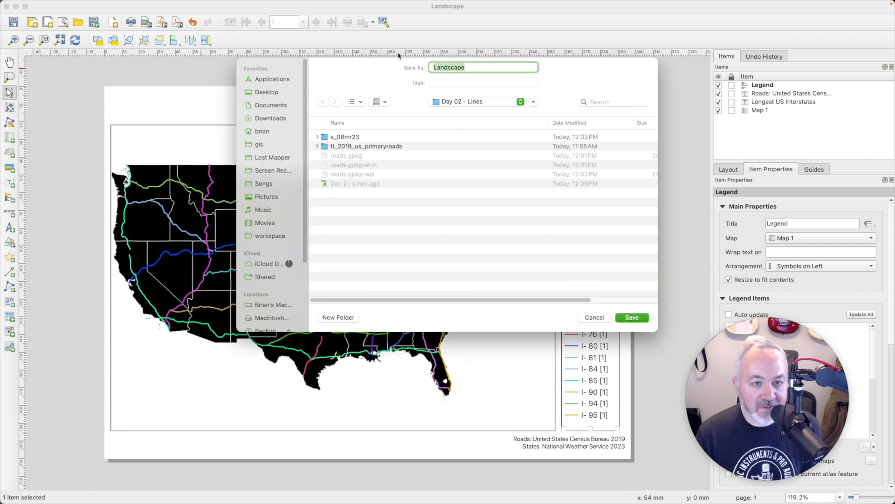
type("Day 2 - US Interstates")
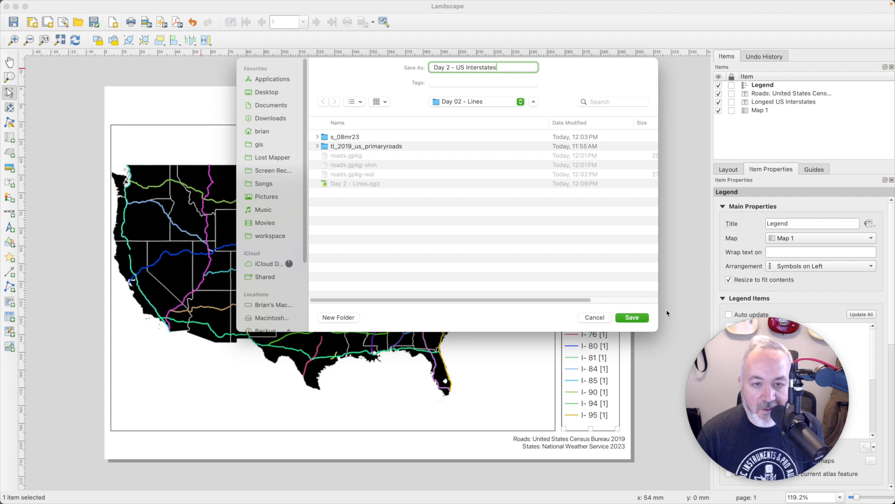
left_click(638, 314)
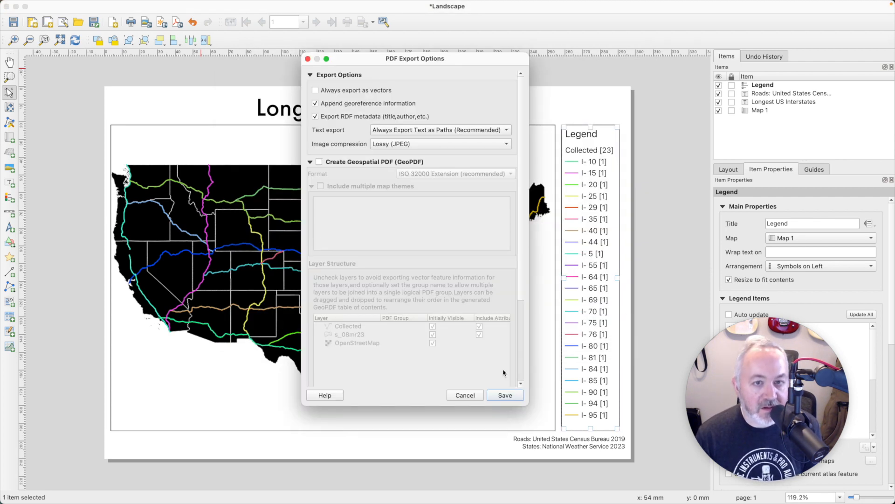
left_click(518, 400)
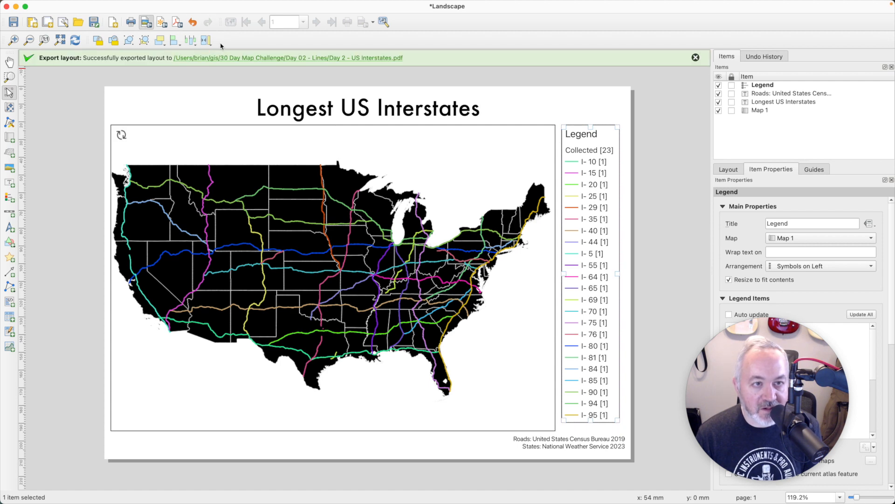
Step: Export the layout as PNG 'Day 2 - US Interstates' at 1280 × 905 px, 109 dpi
left_click(162, 22)
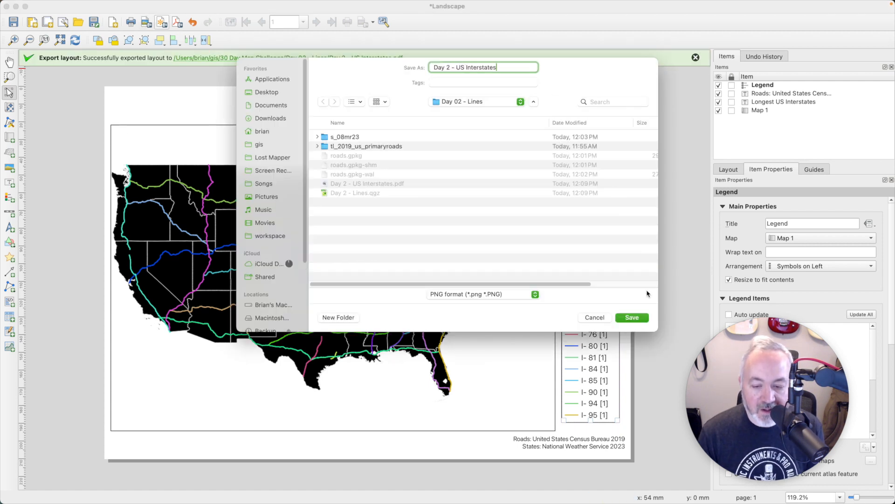
left_click(632, 317)
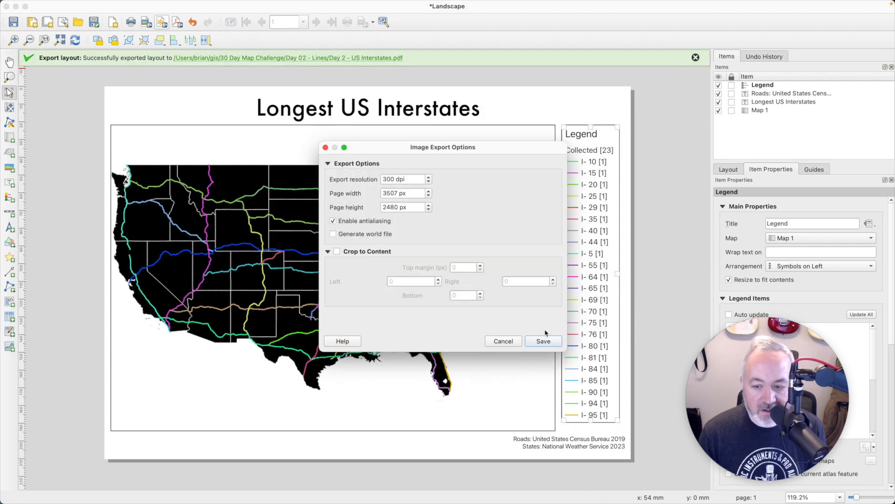
left_click_drag(419, 179, 312, 168)
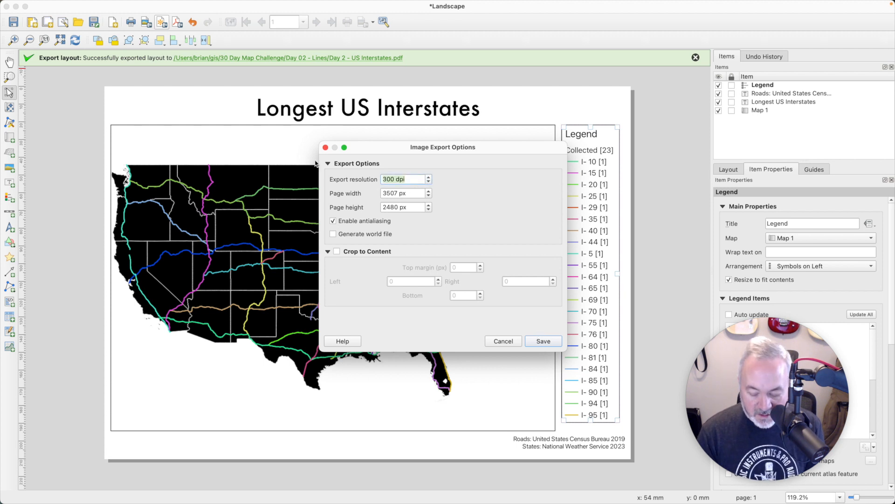
type("7")
type("12")
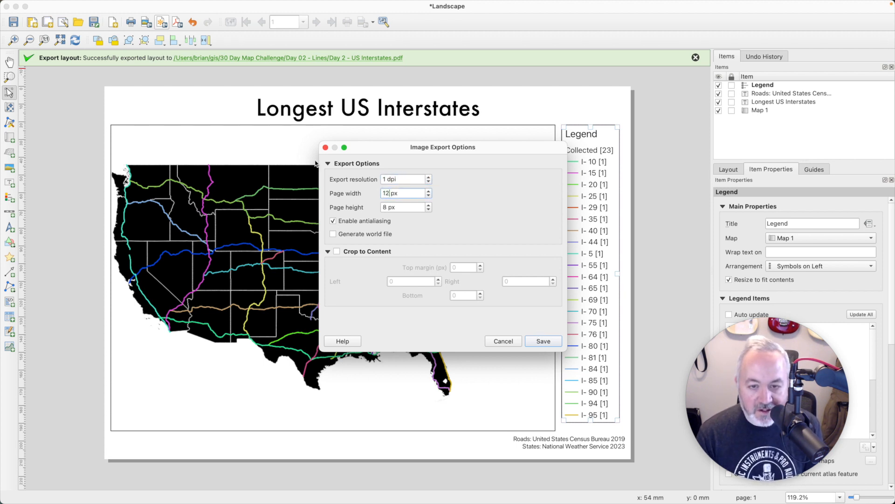
type("880")
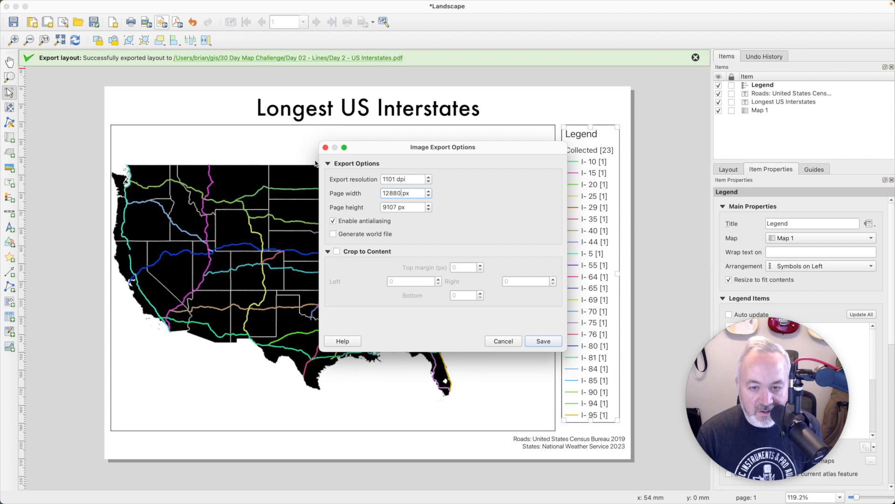
key("BackSpace")
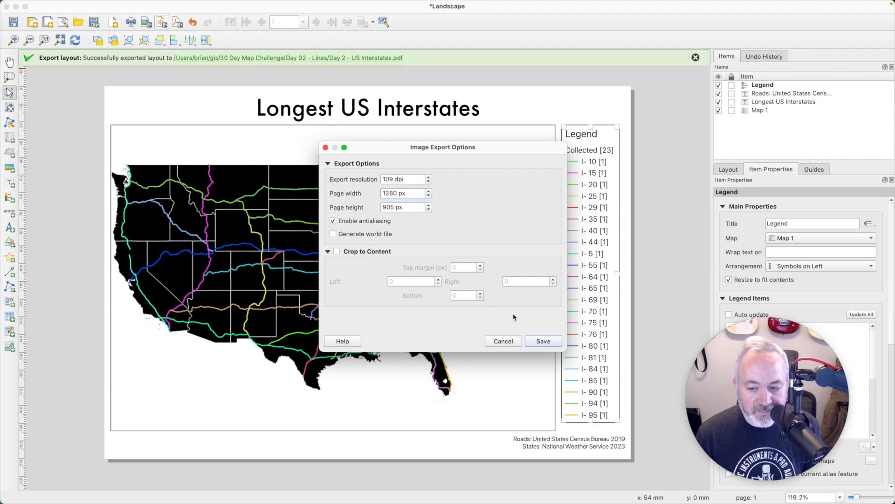
left_click(553, 344)
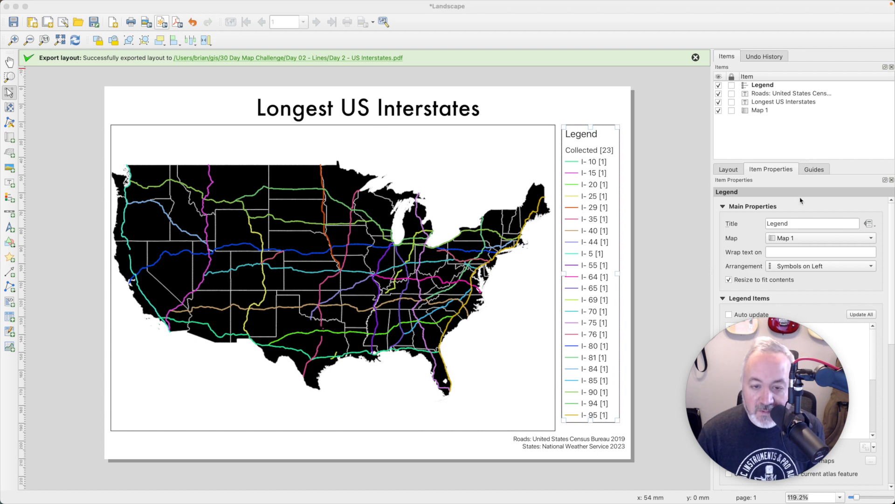